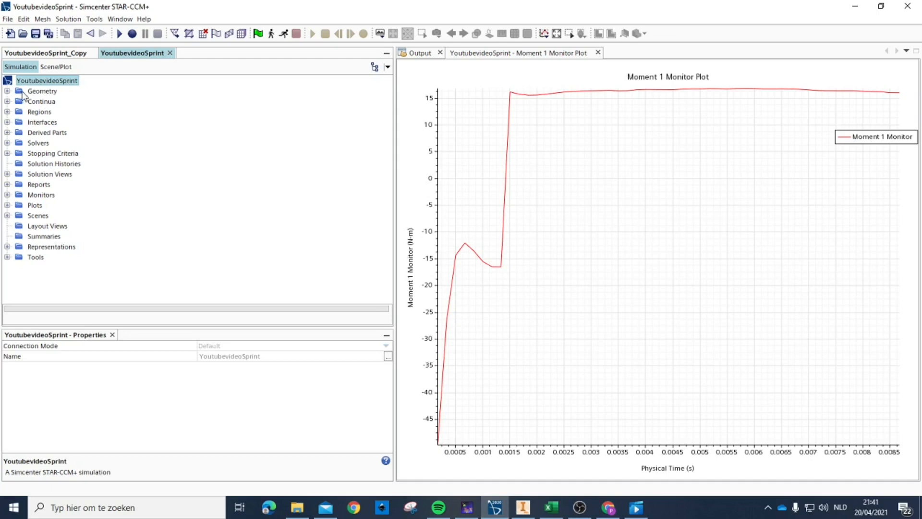
- Clear the existing solution of the YoutubevideoSprint simulation
click(68, 19)
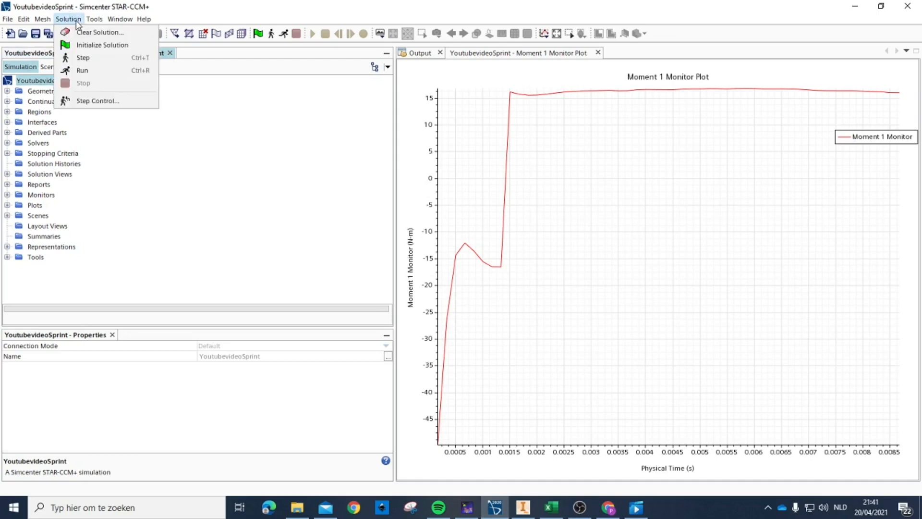
click(98, 33)
click(419, 278)
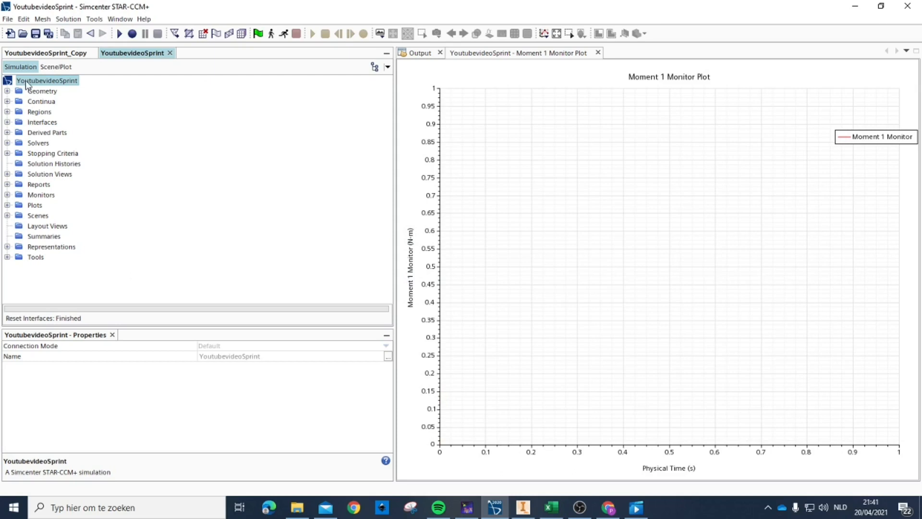
- Open 3D-CAD Model 1 from the simulation's geometry for editing
click(7, 90)
click(18, 101)
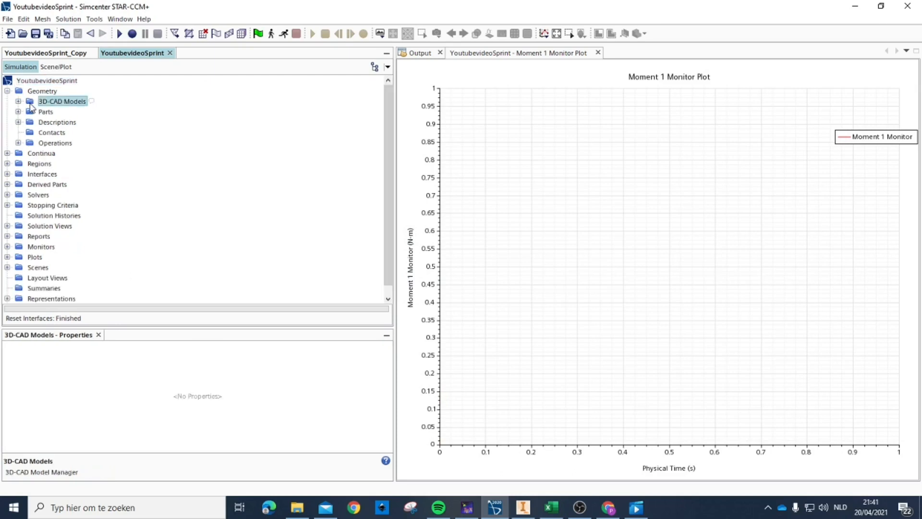
click(18, 102)
right_click(45, 112)
click(82, 120)
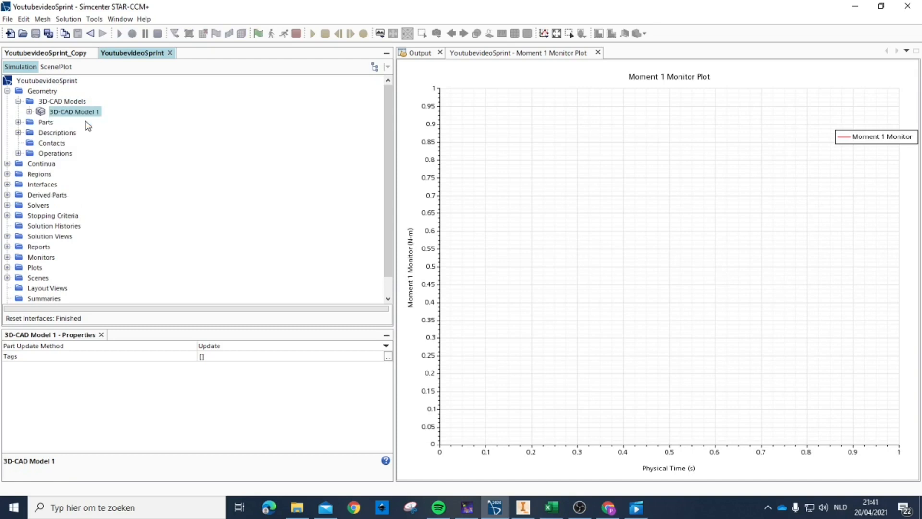
- Hide the domain body in the 3D-CAD model
drag(592, 274, 770, 273)
scroll(184, 195, up, 2)
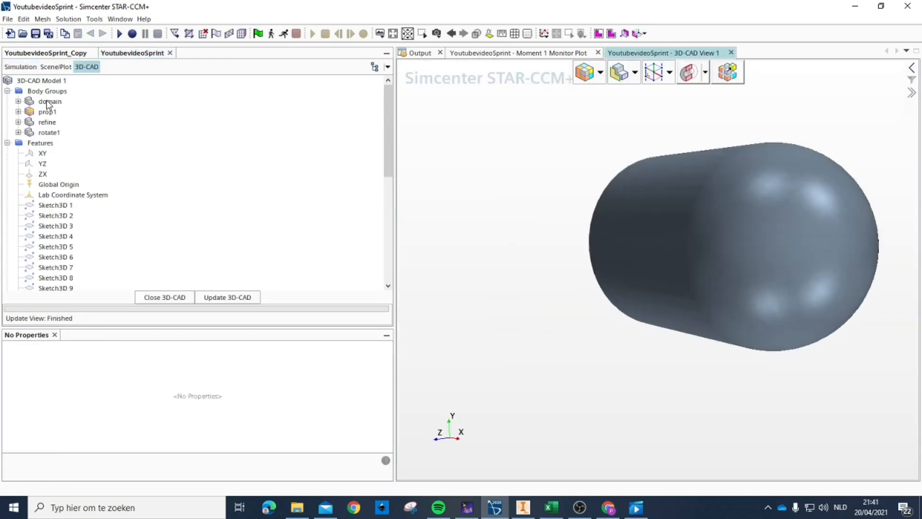
right_click(48, 102)
click(79, 134)
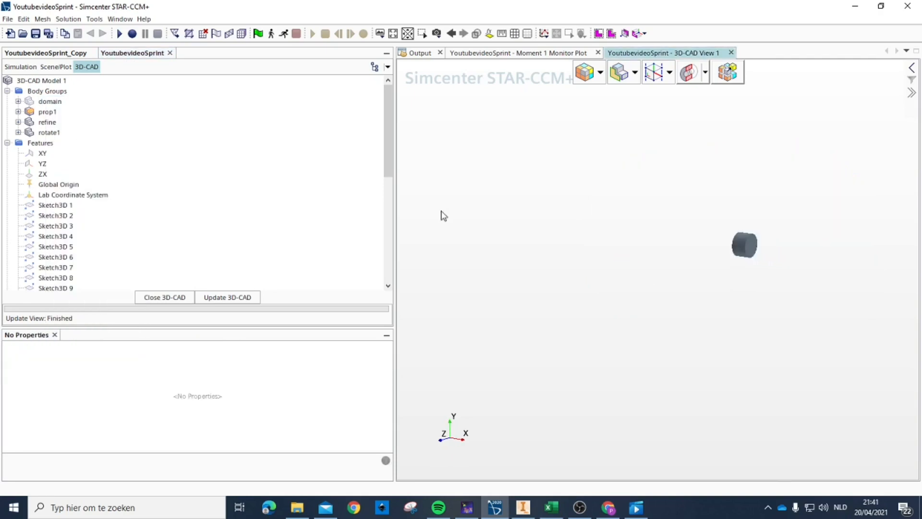
- Highlight the refine and rotate1 bodies, and make the 3D-CAD view transparent to reveal the propeller inside
click(47, 122)
click(49, 132)
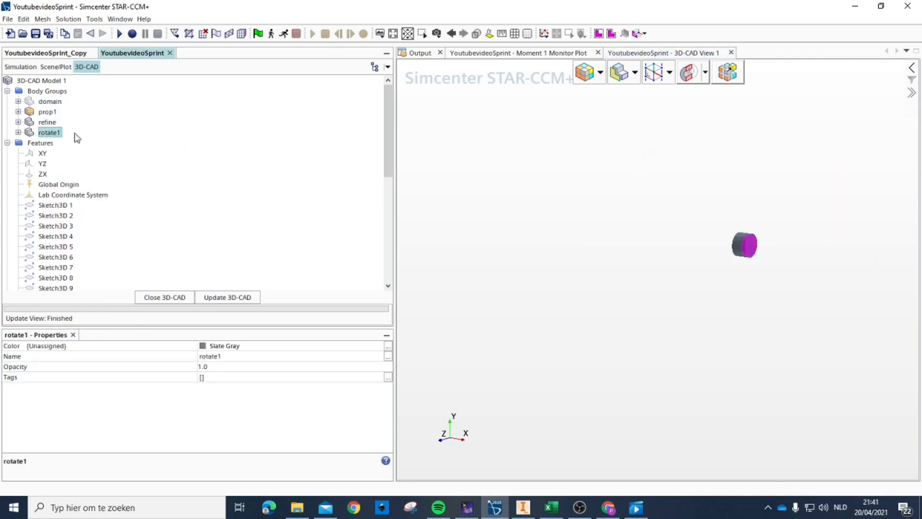
click(475, 35)
scroll(763, 241, up, 3)
scroll(741, 292, up, 2)
click(696, 267)
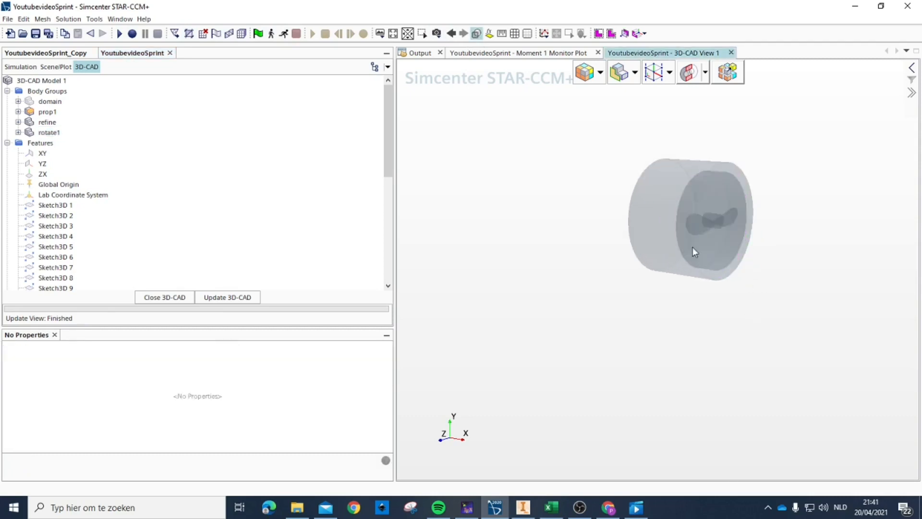
- Examine the propeller blades and hub inside the rotating cylinder
scroll(710, 263, up, 4)
scroll(732, 238, up, 5)
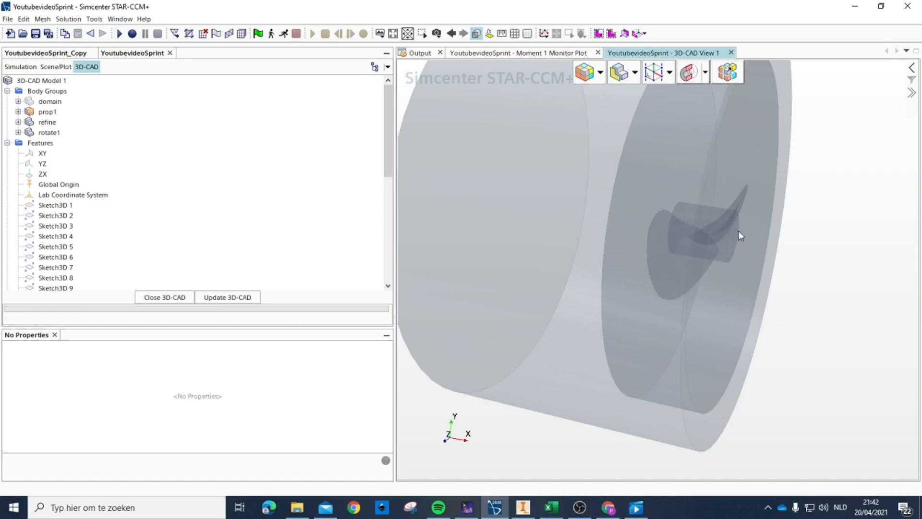
drag(743, 202, 618, 272)
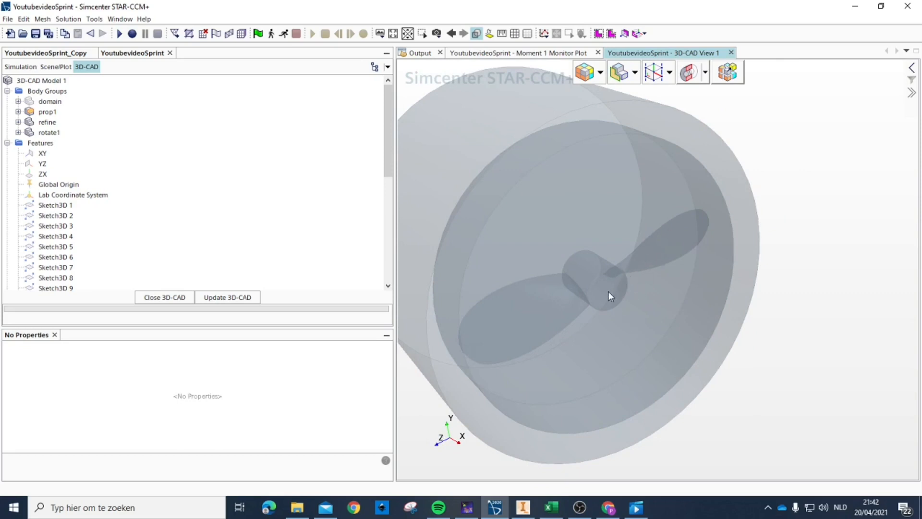
drag(633, 254, 625, 285)
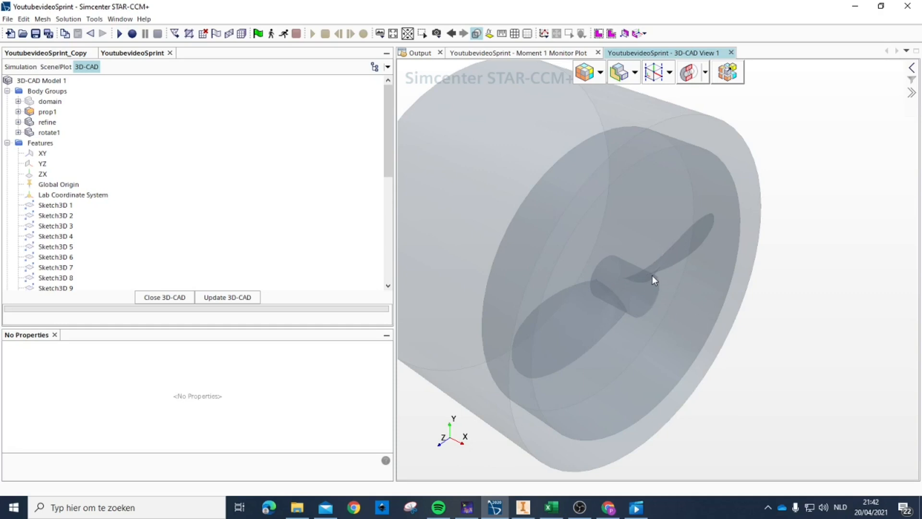
drag(676, 299, 691, 302)
scroll(87, 184, down, 3)
scroll(50, 169, up, 3)
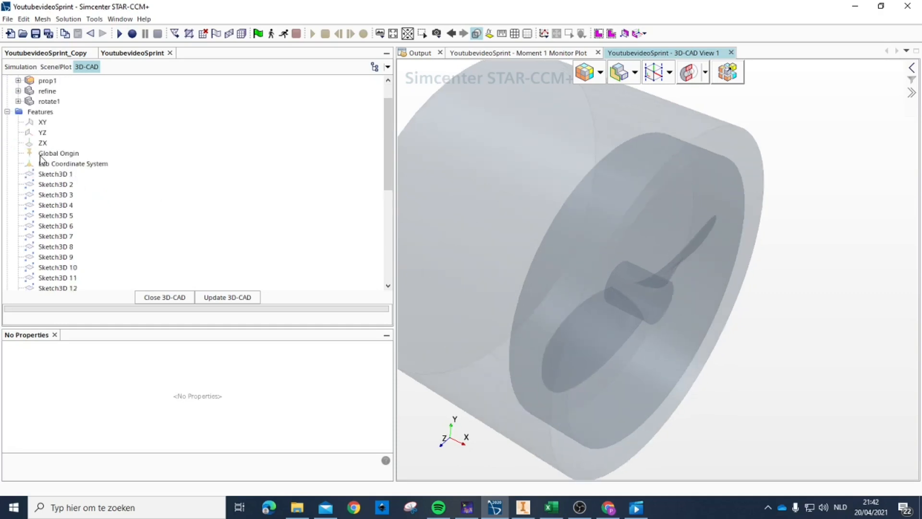
- Import TipPropeller2019.stp into 3D-CAD Model 1 with Check Body Validity and Repair Invalid Bodies enabled
right_click(47, 81)
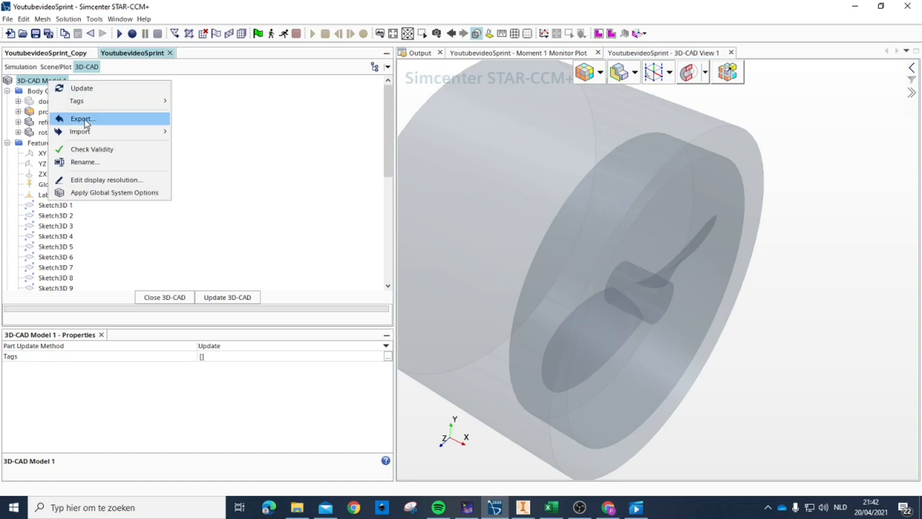
mouse_move(101, 131)
click(194, 132)
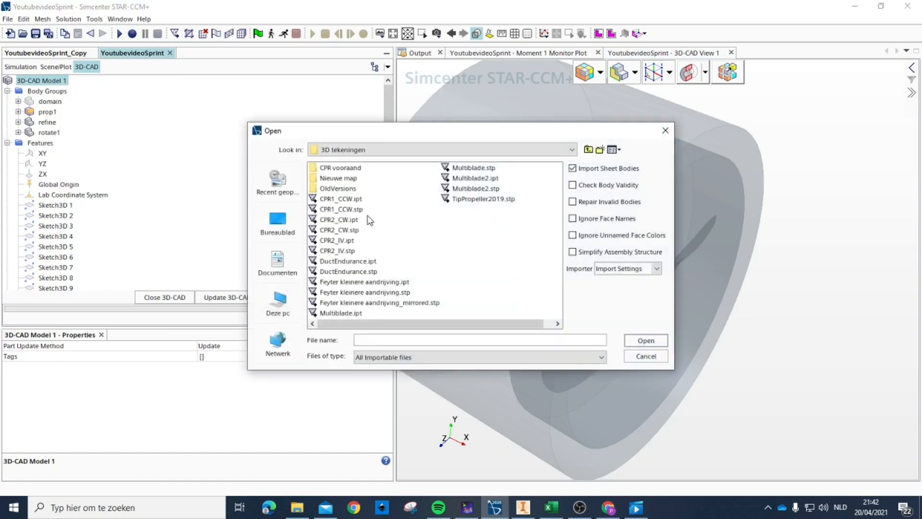
click(483, 199)
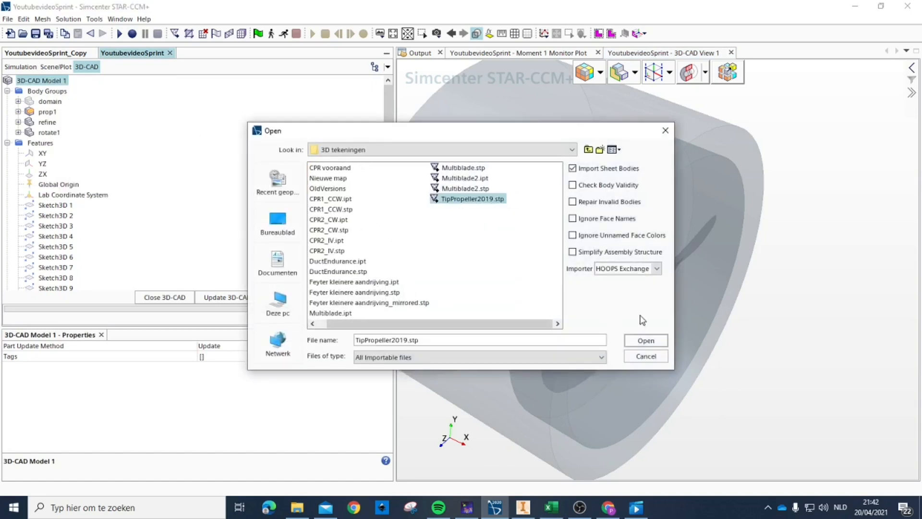
click(572, 185)
click(573, 202)
click(643, 339)
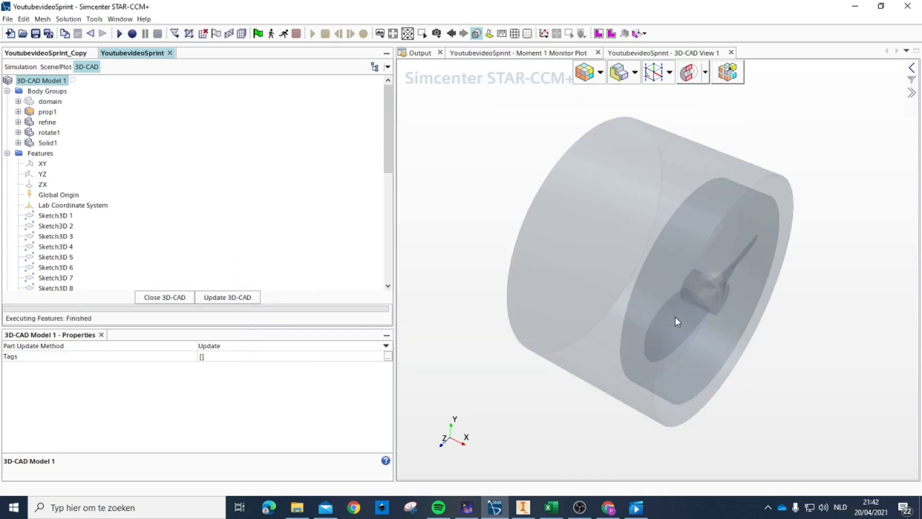
- Rename the imported Solid1 body to tip
scroll(693, 320, up, 8)
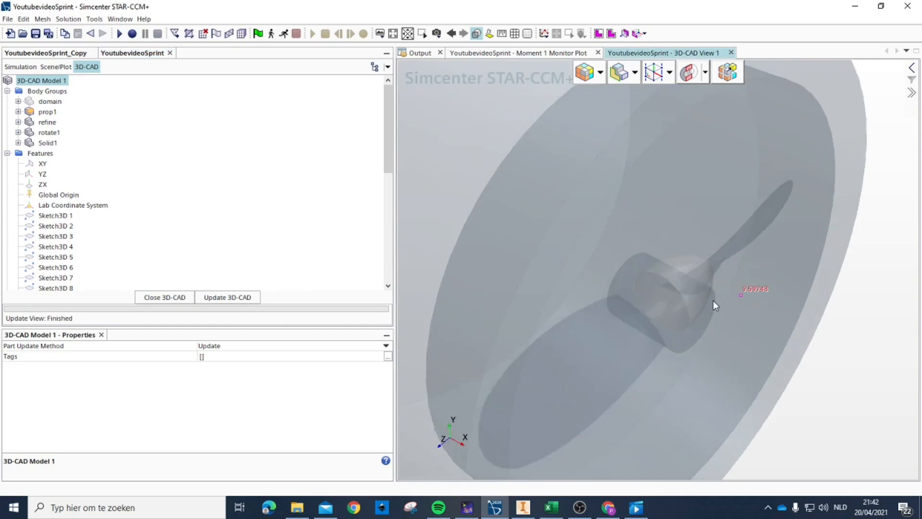
scroll(81, 144, down, 2)
scroll(55, 124, up, 2)
click(48, 144)
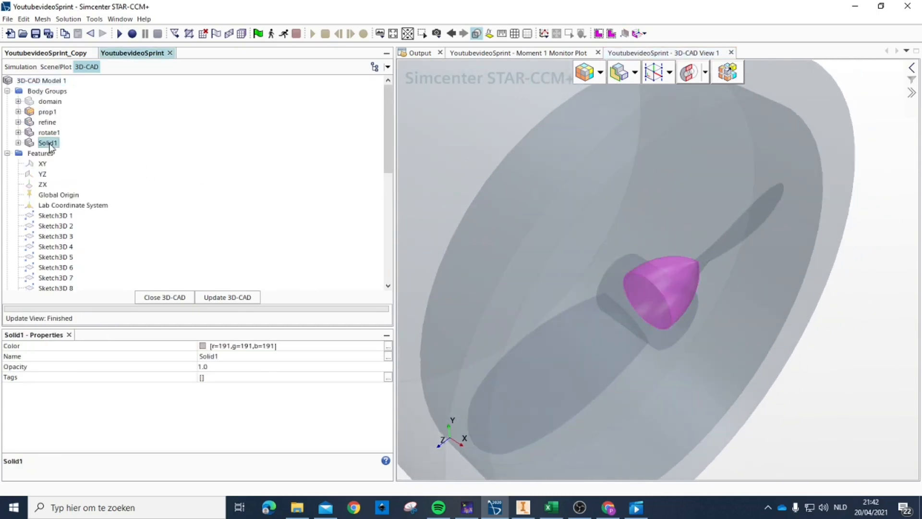
click(53, 143)
key(Return)
- Rotate the tip body 90 degrees about axis direction X 0, Y -1, Z 0 in the Lab Coordinate System
right_click(42, 143)
mouse_move(89, 221)
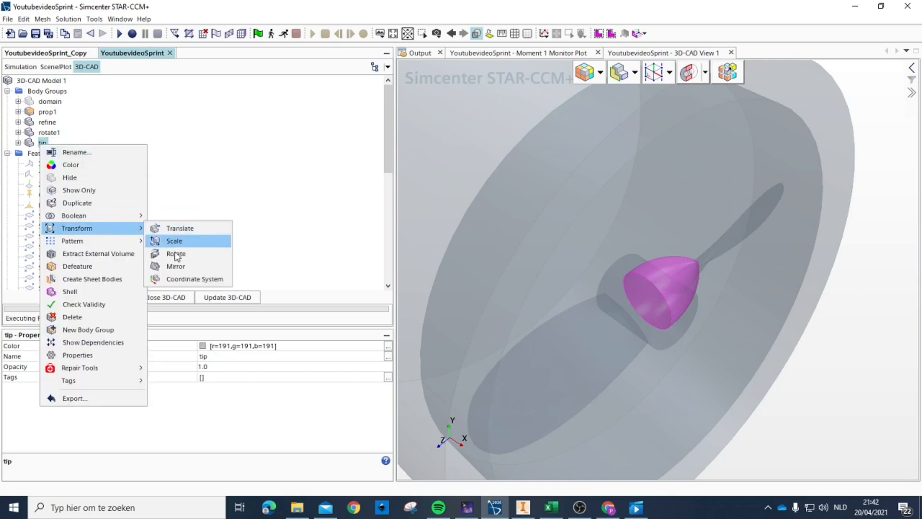
click(193, 257)
triple_click(67, 267)
text(0)
triple_click(50, 255)
text(-1)
triple_click(42, 242)
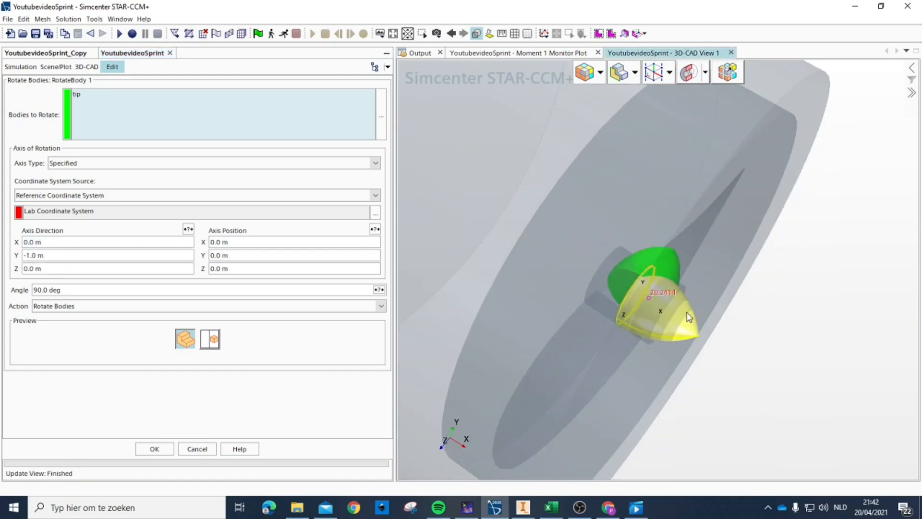
click(154, 448)
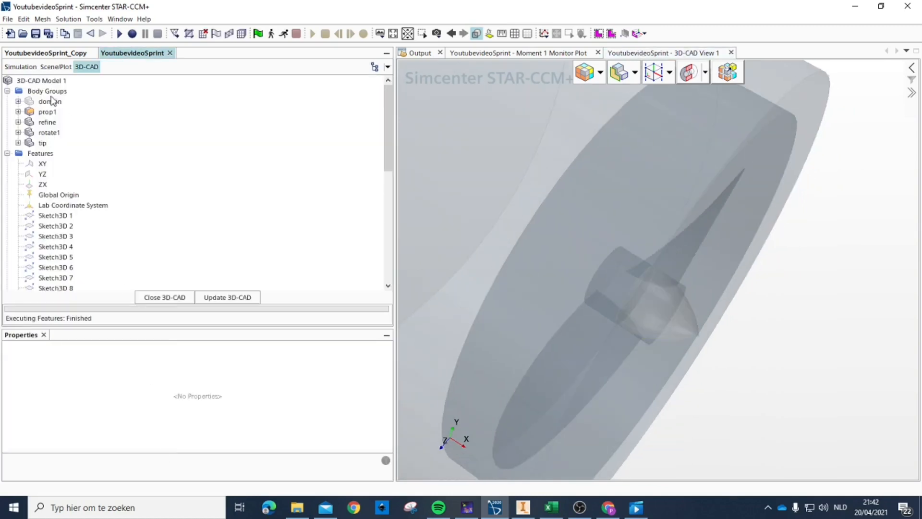
- Translate the tip body 0.02 m along X in the Lab Coordinate System
click(46, 140)
right_click(42, 143)
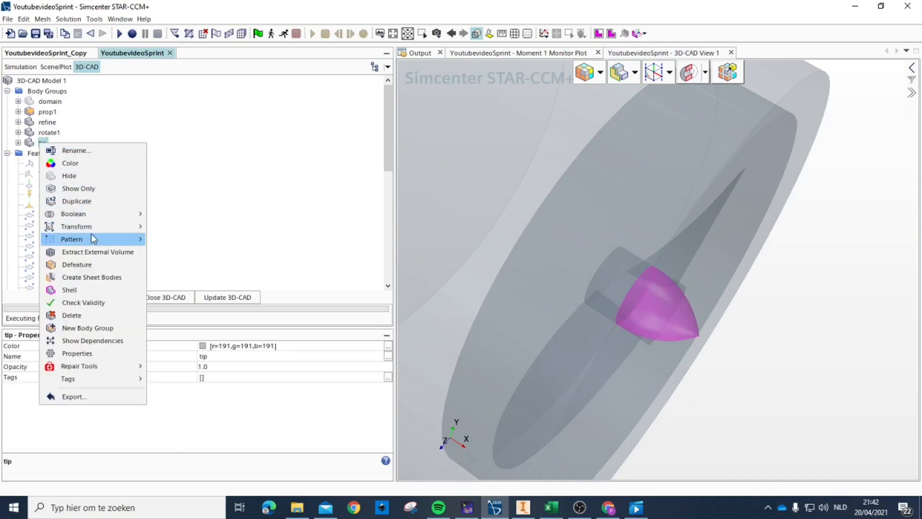
mouse_move(99, 229)
click(174, 228)
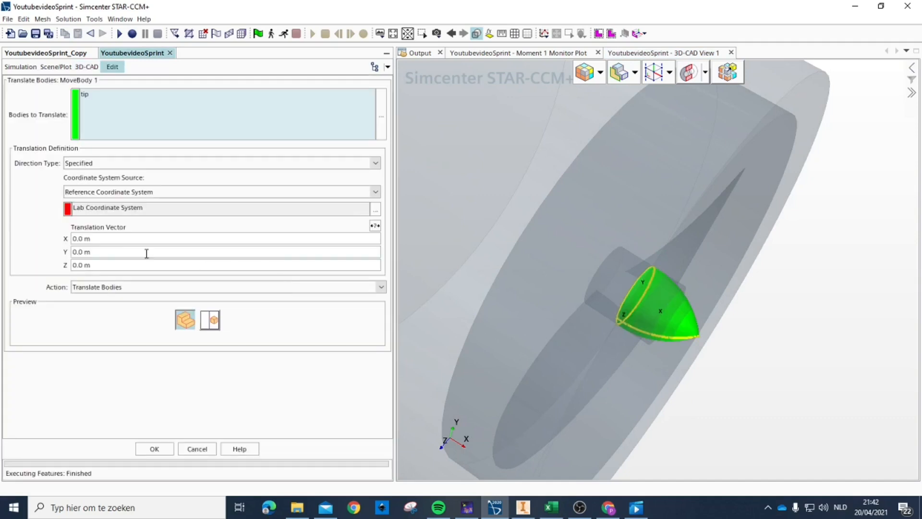
click(97, 265)
drag(682, 332, 719, 328)
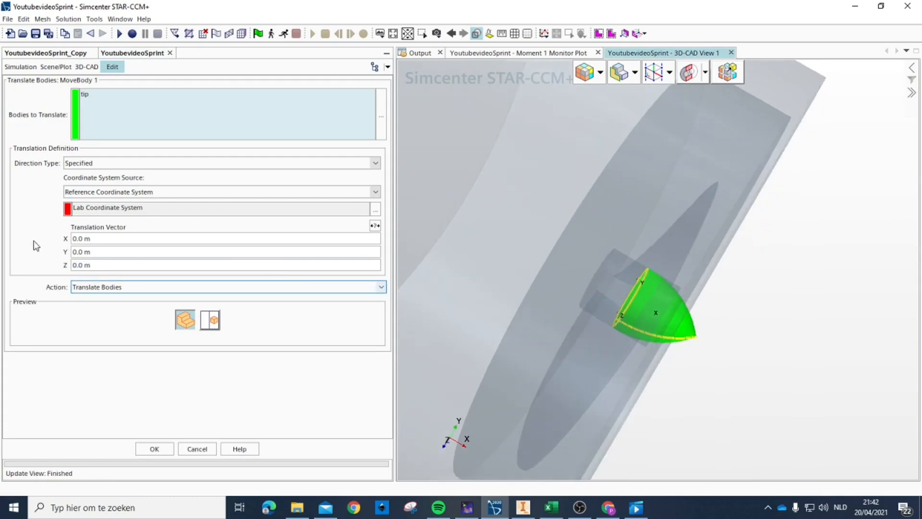
click(121, 237)
text(0.02)
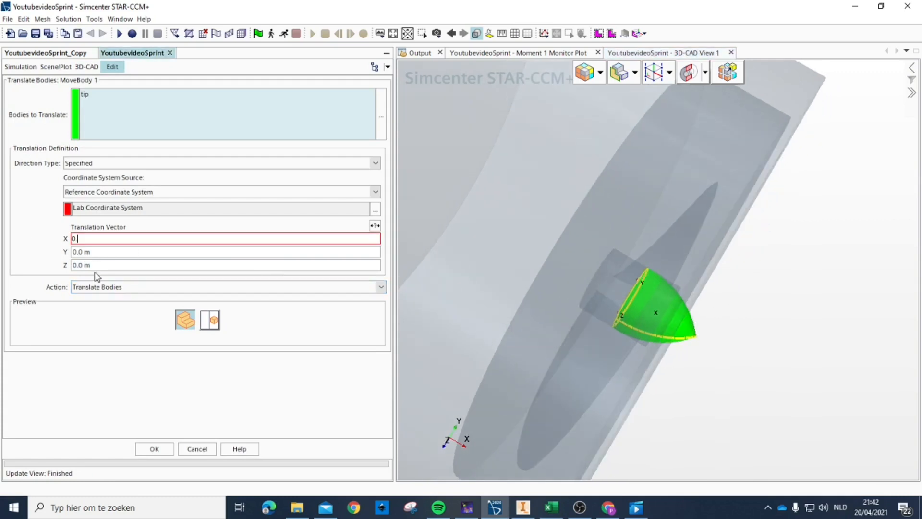
click(105, 252)
drag(630, 327, 752, 265)
click(154, 448)
- Inspect how the tip sits on the propeller hub and relative to the surrounding cylinders
scroll(672, 306, up, 3)
drag(659, 322, 721, 310)
drag(761, 334, 665, 290)
scroll(663, 288, down, 5)
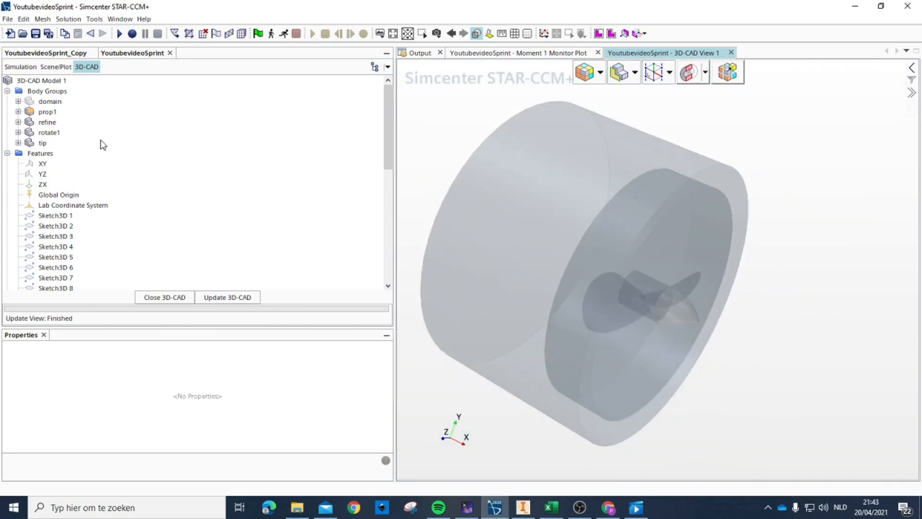
drag(604, 208, 554, 226)
drag(741, 230, 606, 256)
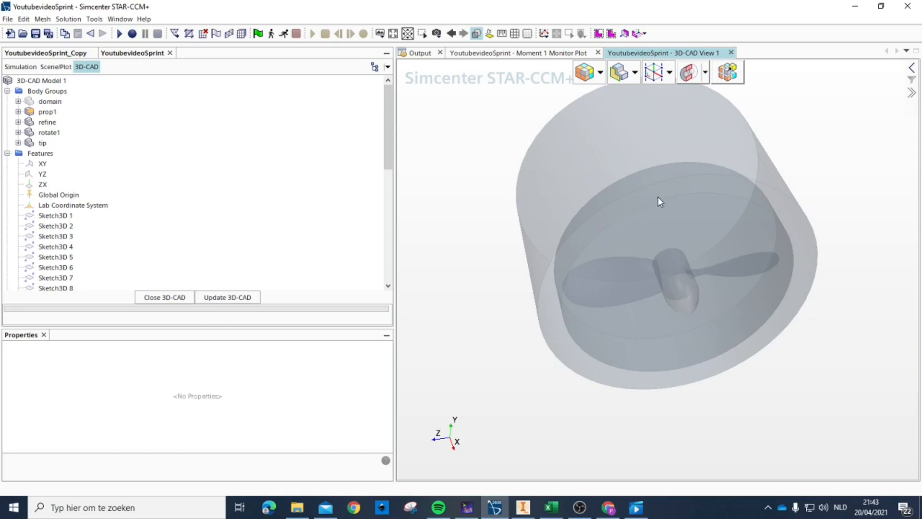
drag(727, 272, 772, 266)
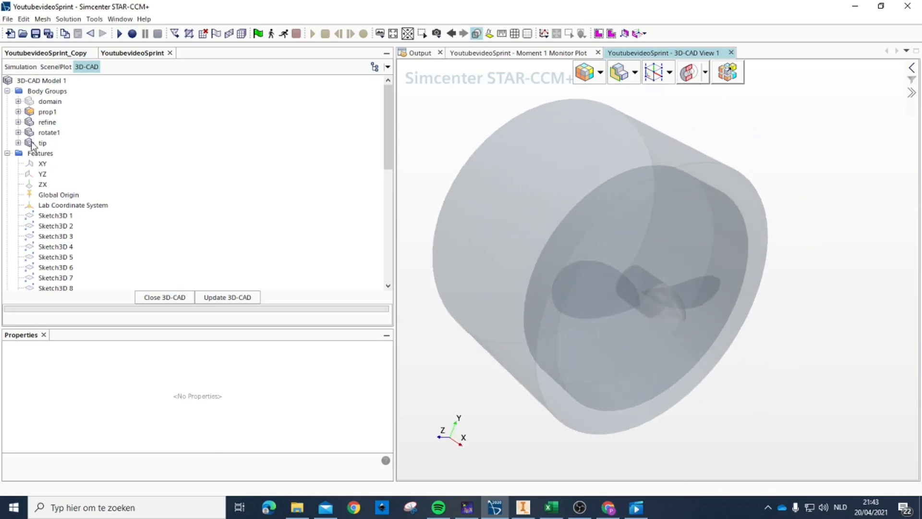
- Check the sketches and extrusions in the feature history to find the one that creates the rotate1 cylinder
click(49, 130)
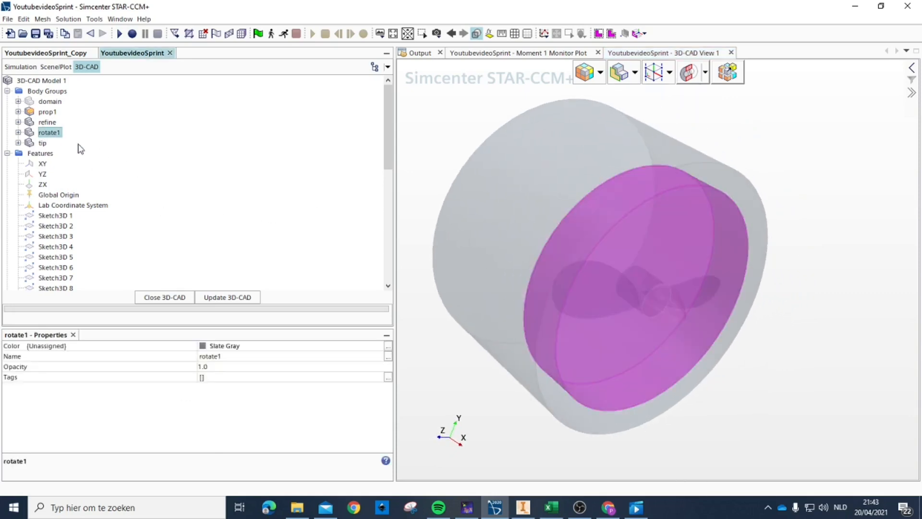
drag(442, 193, 523, 211)
scroll(95, 221, down, 7)
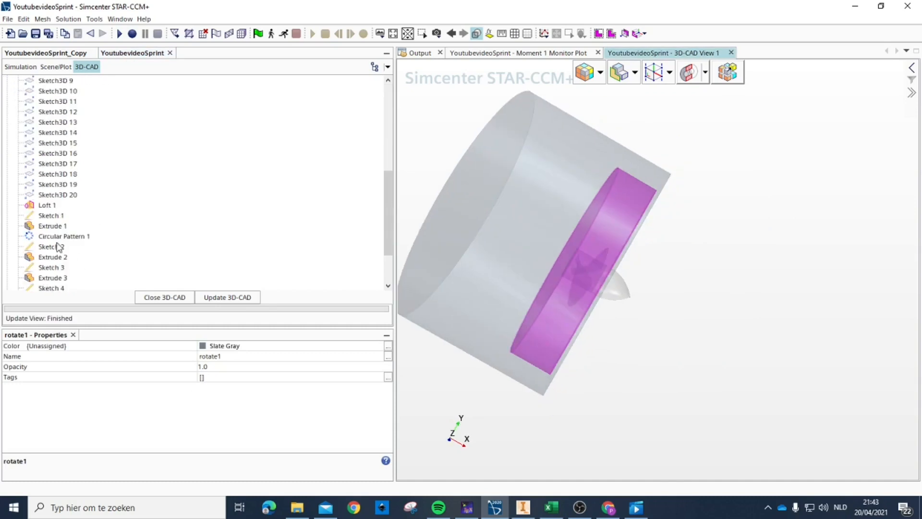
click(54, 268)
mouse_move(694, 253)
mouse_down()
mouse_move(574, 220)
mouse_move(788, 246)
mouse_move(681, 252)
mouse_up()
click(51, 213)
drag(730, 320, 691, 309)
scroll(72, 257, down, 2)
click(55, 226)
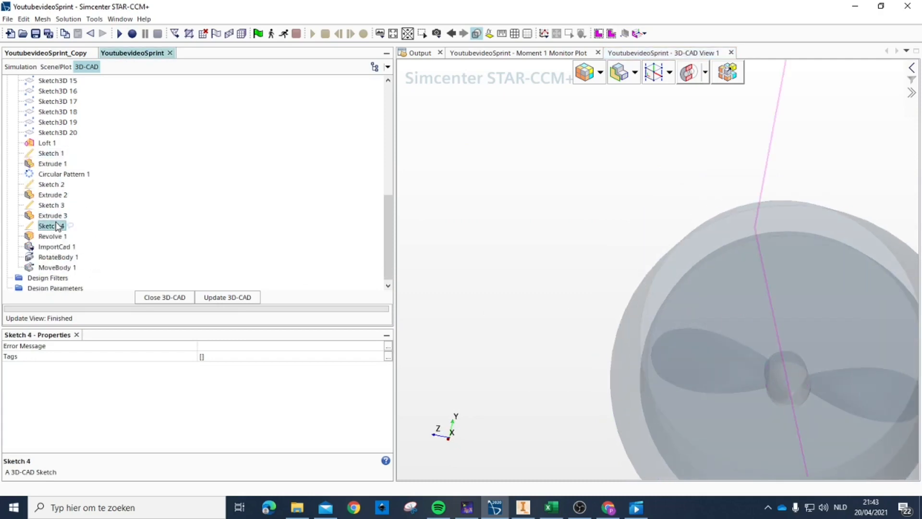
click(50, 207)
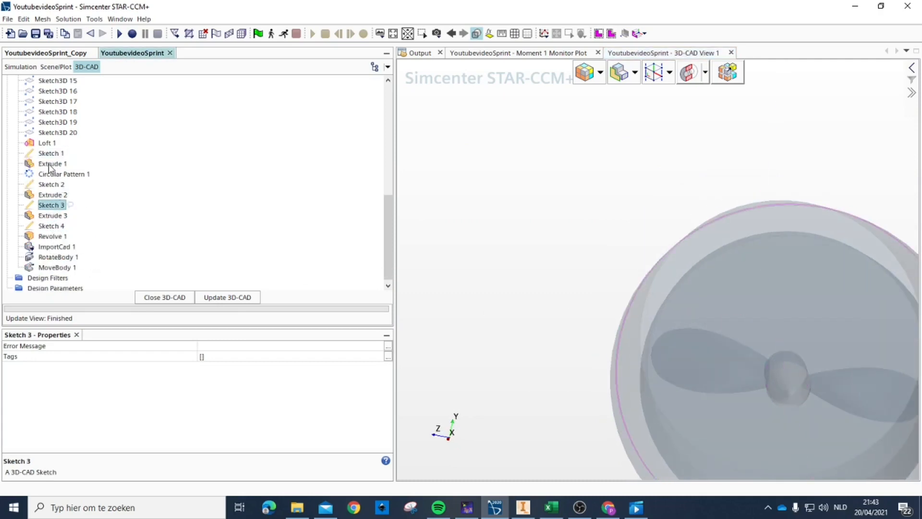
click(51, 193)
drag(756, 307, 888, 345)
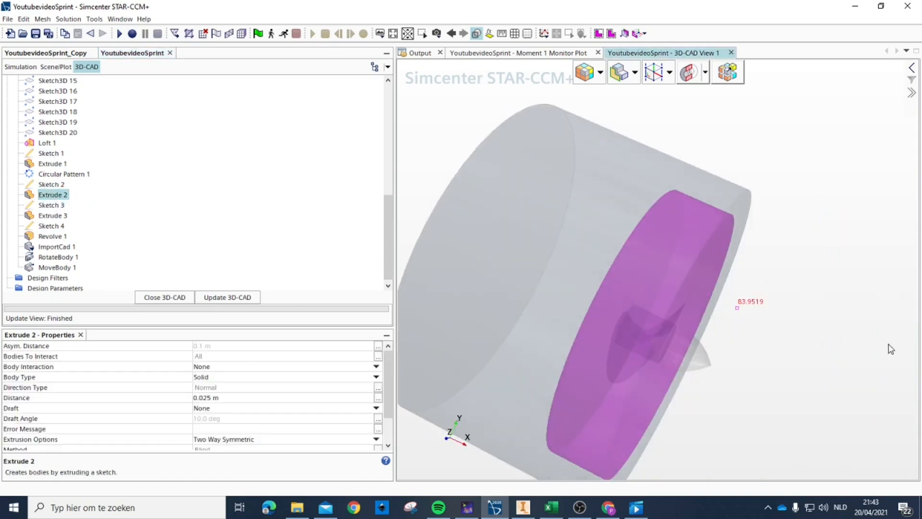
- Make Extrude 2 a two-way asymmetric extrusion with a distance of 0.065 m and an asymmetric distance of 0.025 m
right_click(61, 193)
click(98, 215)
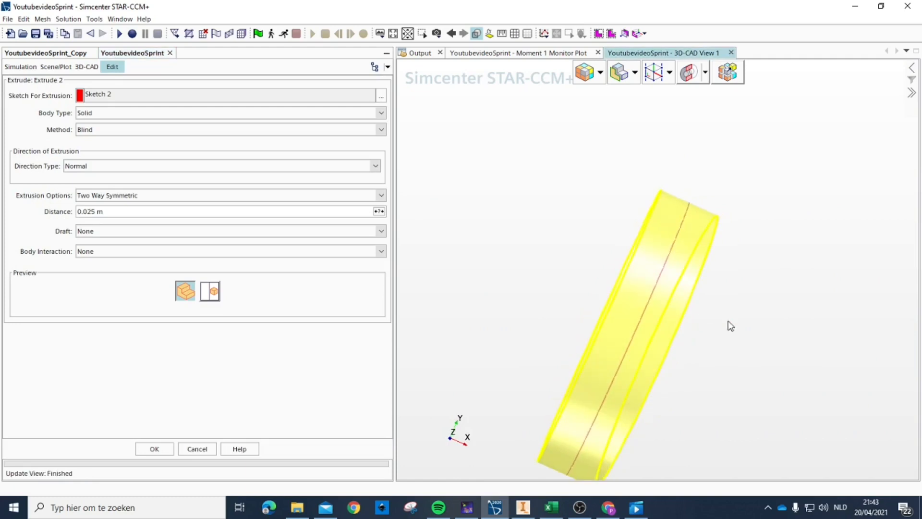
click(121, 196)
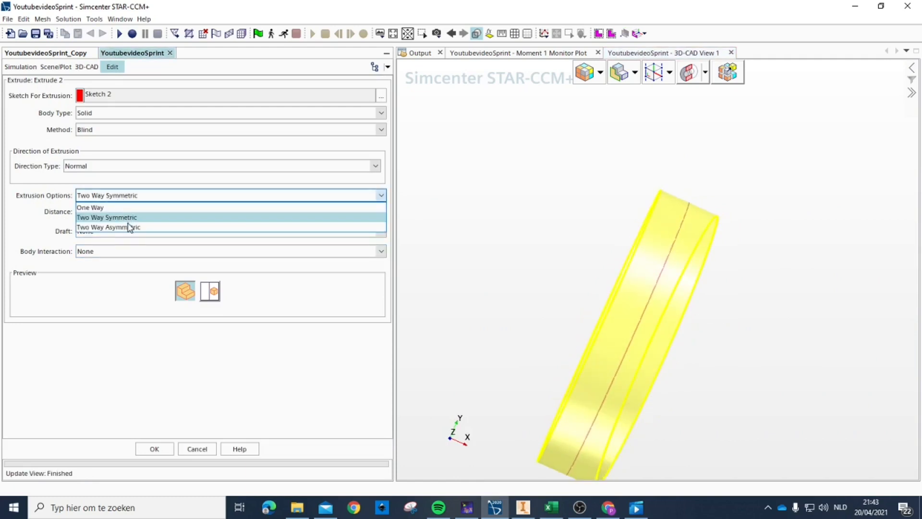
click(130, 225)
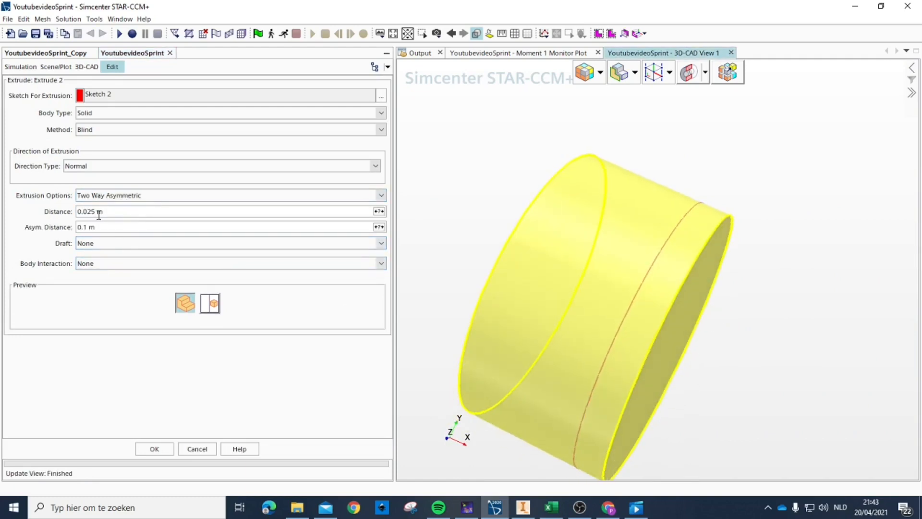
click(102, 227)
text(0.025)
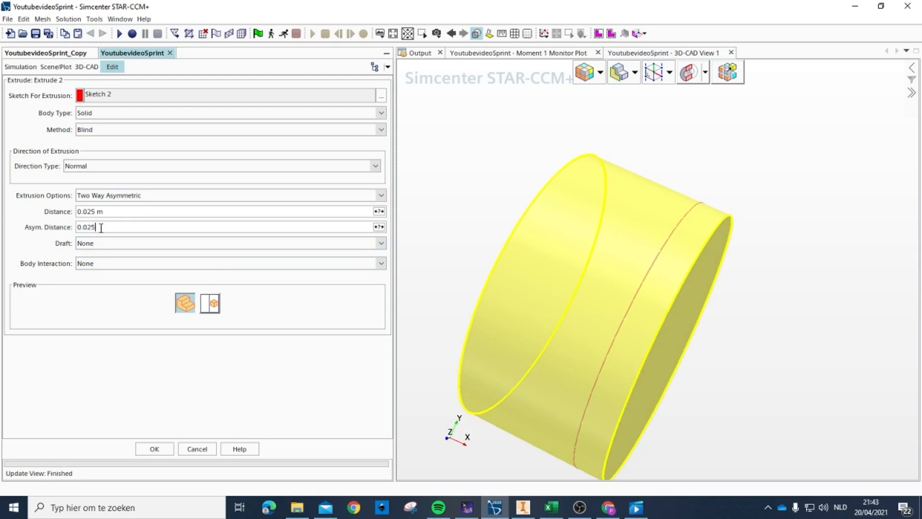
key(Tab)
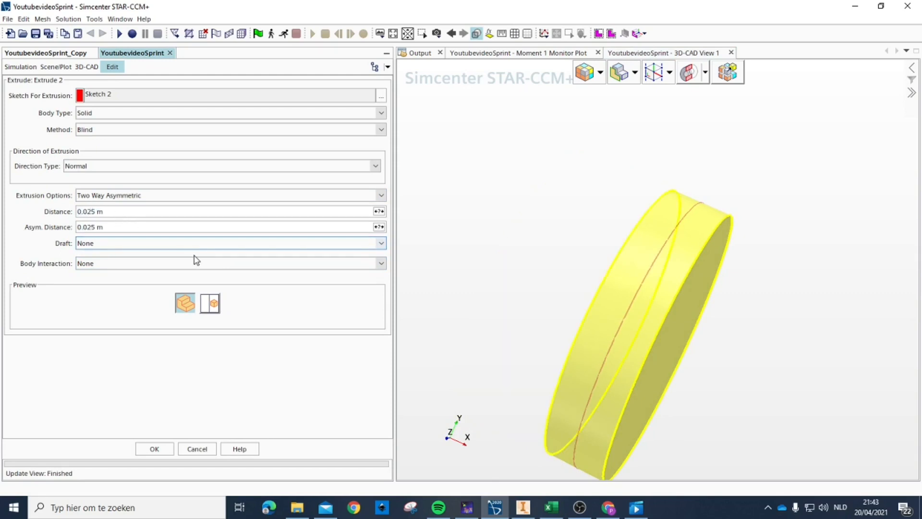
click(150, 226)
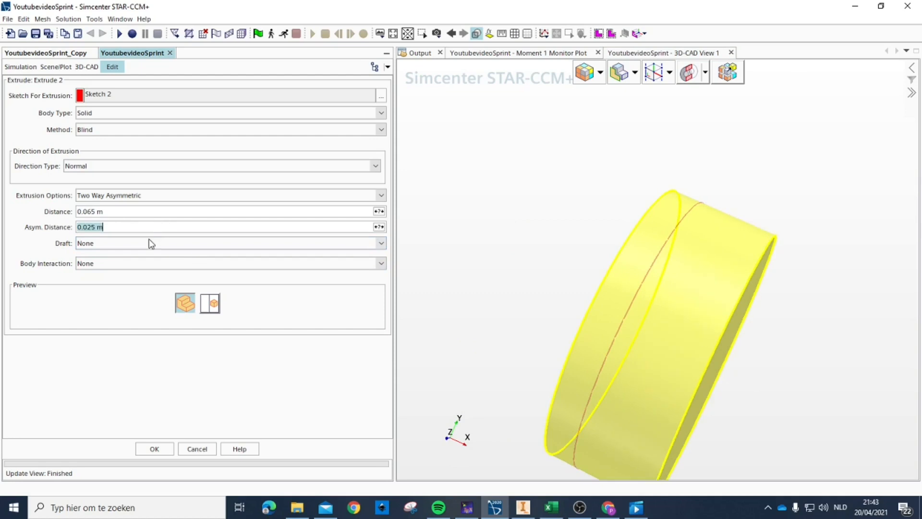
click(154, 448)
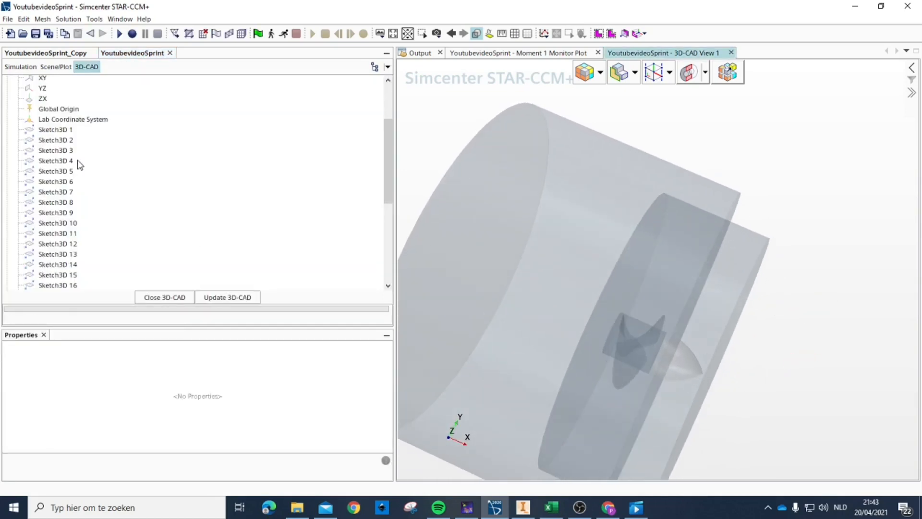
- Set the distance of Extrude 3, which forms the refine cylinder, to 0.07 m
scroll(79, 165, up, 3)
right_click(46, 123)
key(Escape)
scroll(59, 258, down, 8)
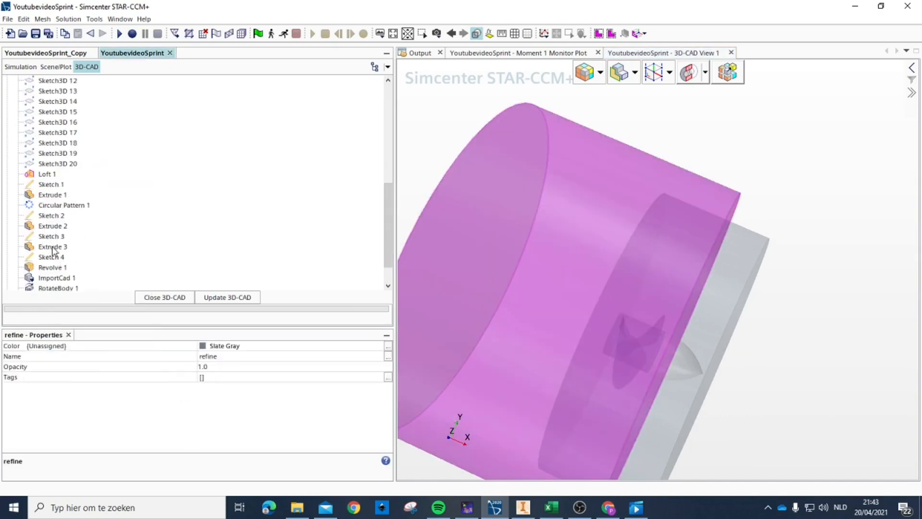
click(53, 248)
right_click(54, 246)
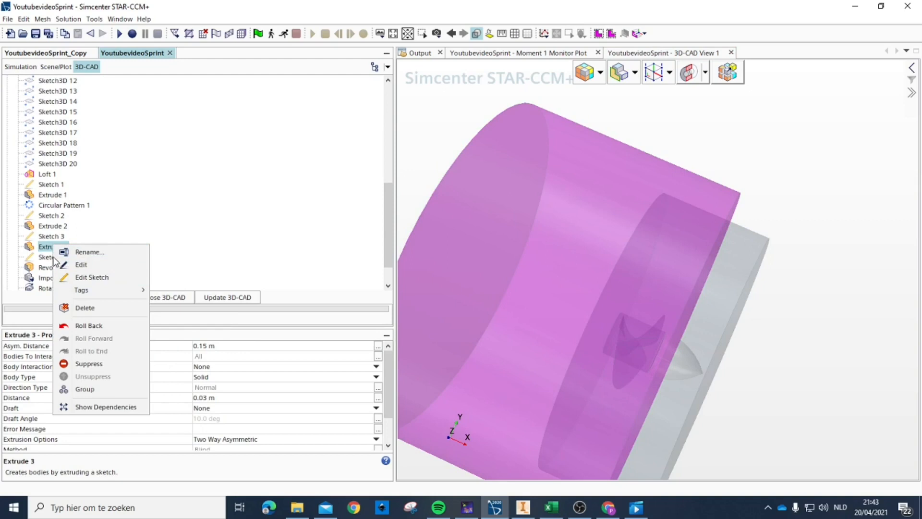
click(80, 265)
click(104, 227)
click(93, 210)
click(93, 210)
key(BackSpace)
text(7)
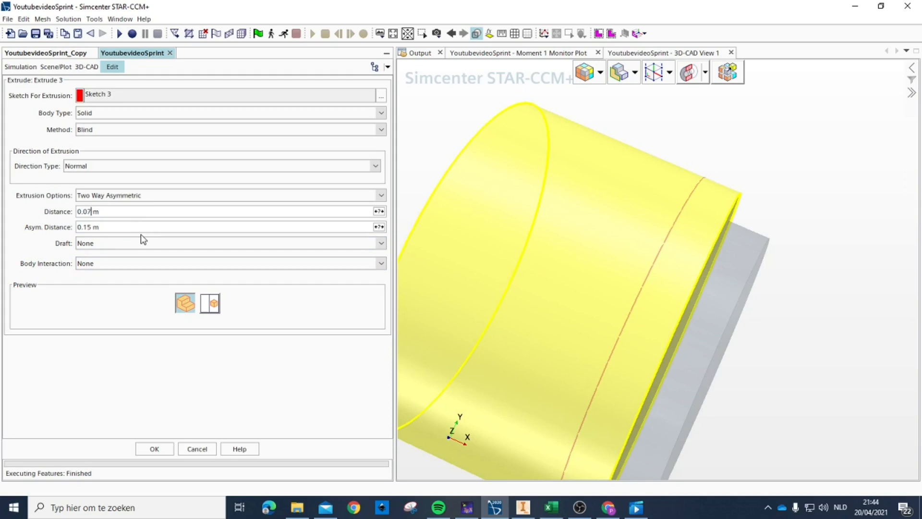
click(124, 226)
click(154, 449)
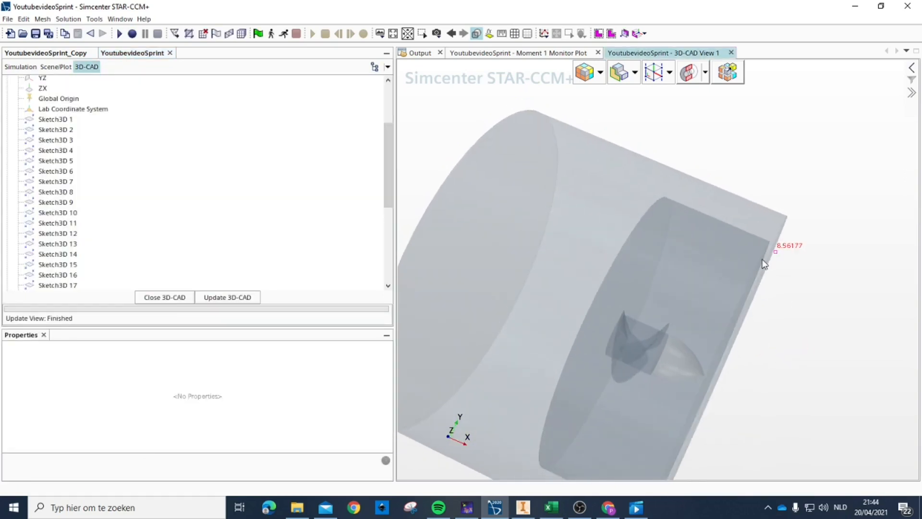
- Update the 3D-CAD model with the edited extrusions and close the CAD session
drag(621, 353, 657, 343)
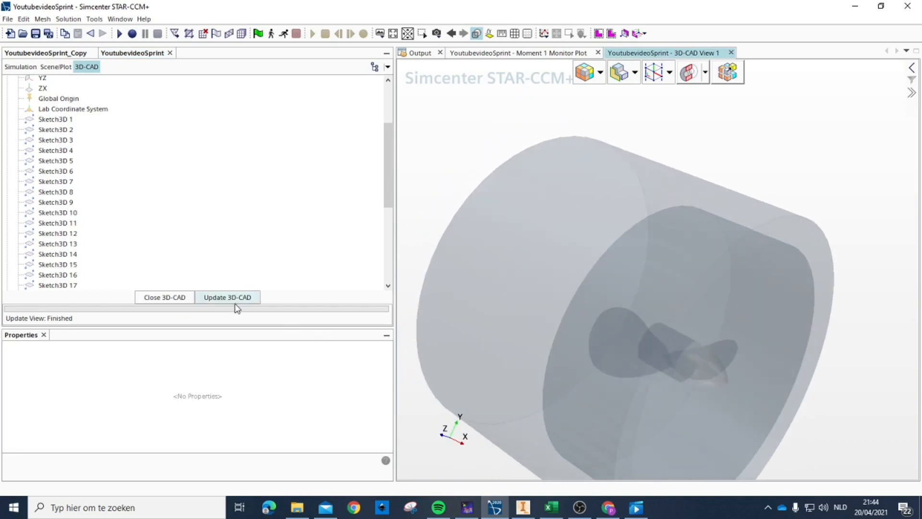
click(211, 298)
click(169, 297)
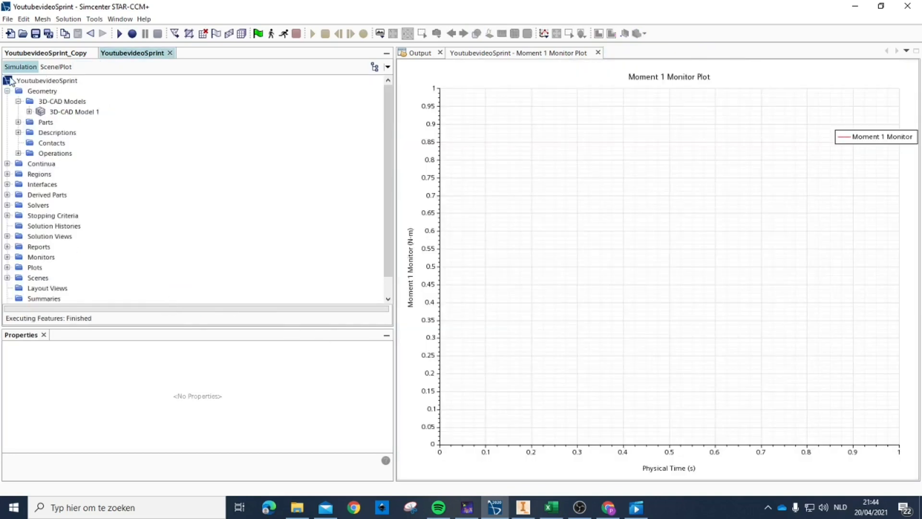
- Create a new geometry part from the tip body of 3D-CAD Model 1 with Very Fine tessellation density
scroll(83, 103, down, 1)
scroll(82, 103, up, 1)
click(18, 123)
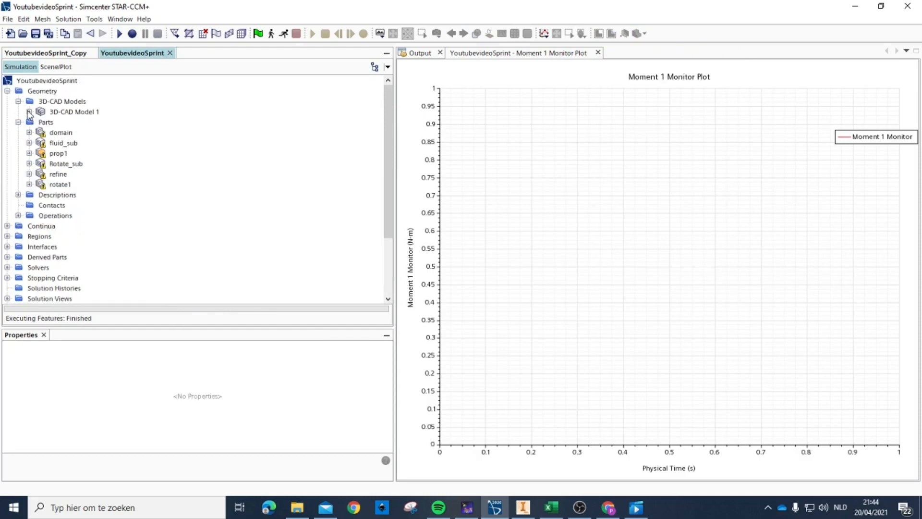
click(29, 112)
click(40, 122)
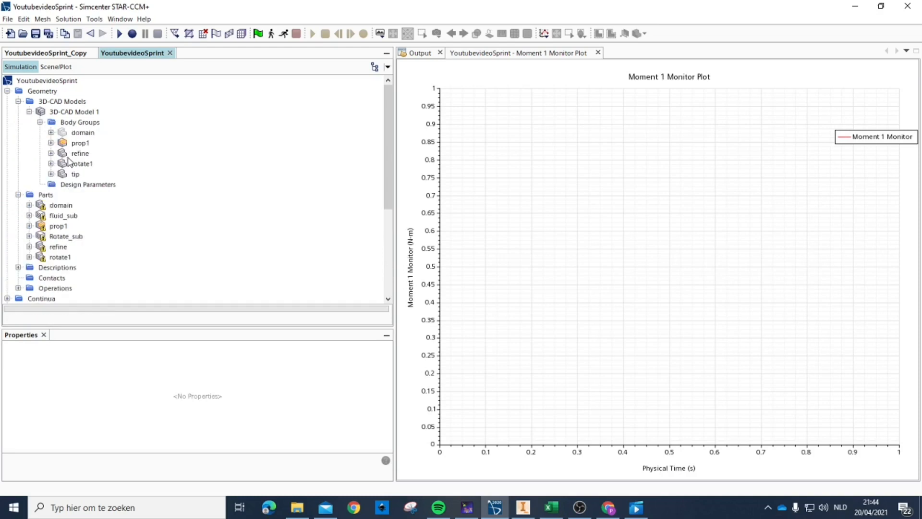
click(73, 174)
right_click(74, 174)
click(114, 193)
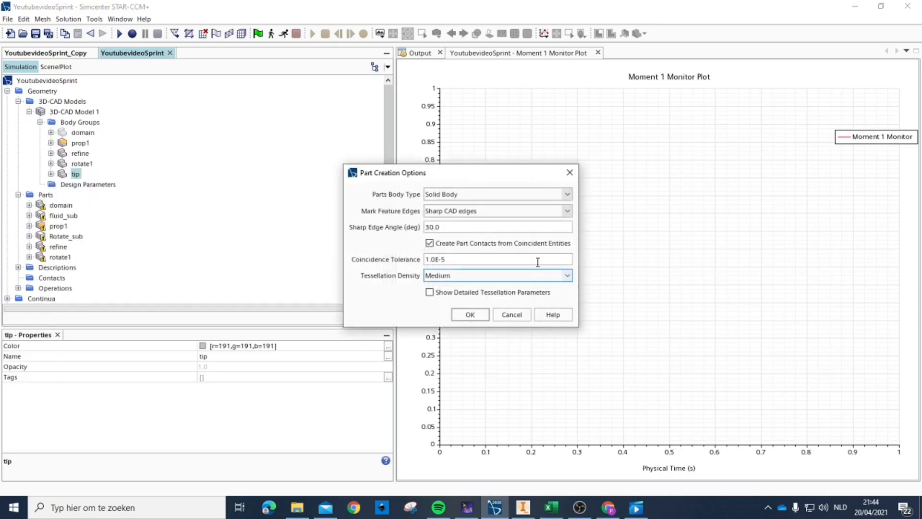
click(469, 273)
click(478, 327)
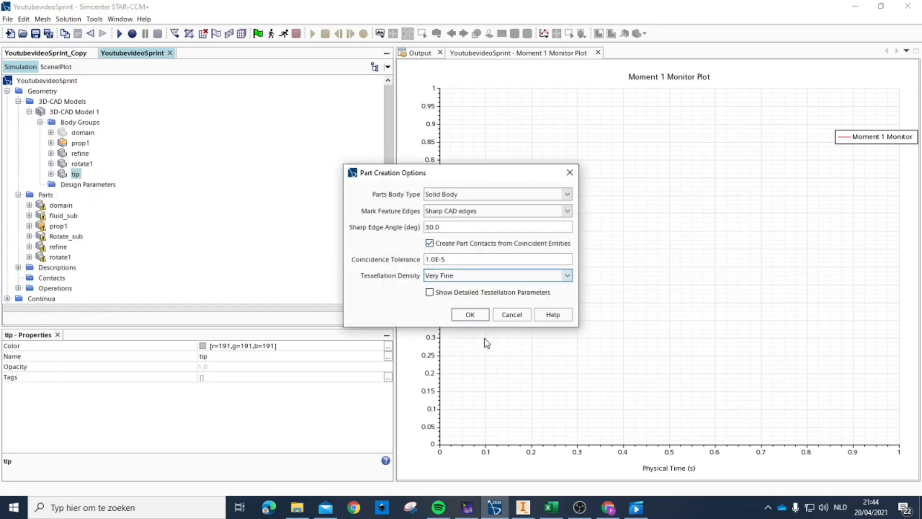
click(479, 315)
- Update the outdated CAD parts through the domain part and execute the Subtract and Subtract 2 operations
right_click(63, 206)
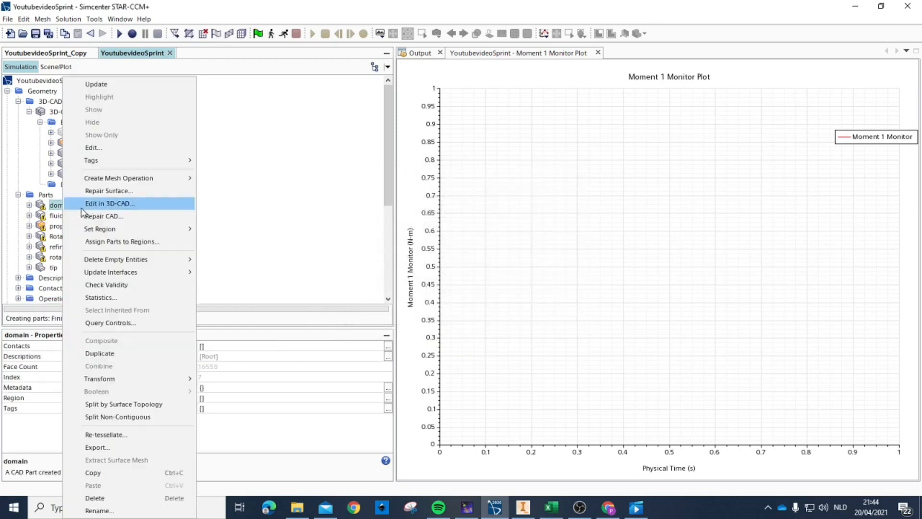
click(103, 85)
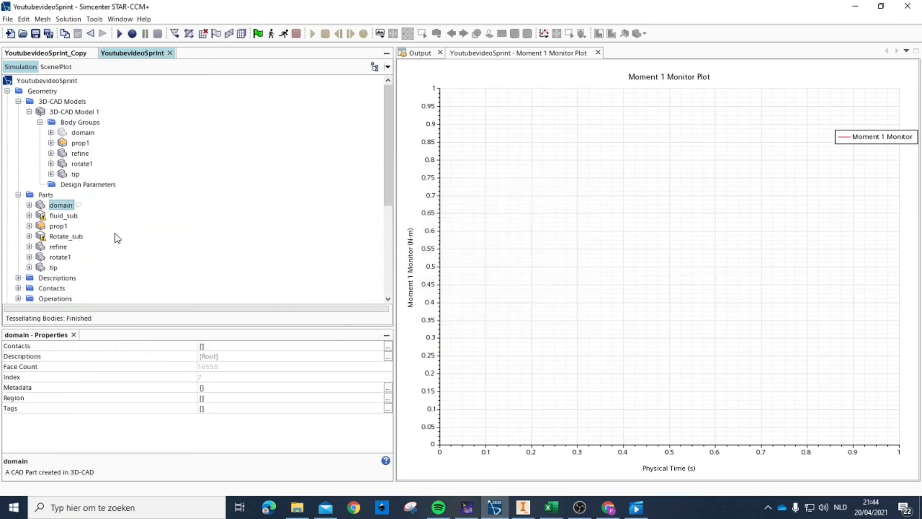
scroll(96, 238, down, 2)
click(18, 236)
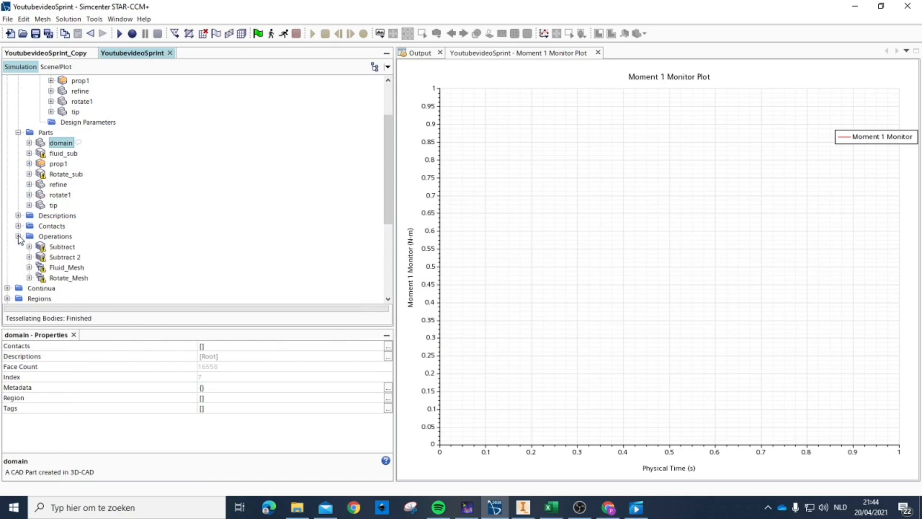
right_click(57, 247)
click(99, 255)
click(60, 258)
right_click(60, 258)
click(95, 264)
scroll(65, 221, down, 1)
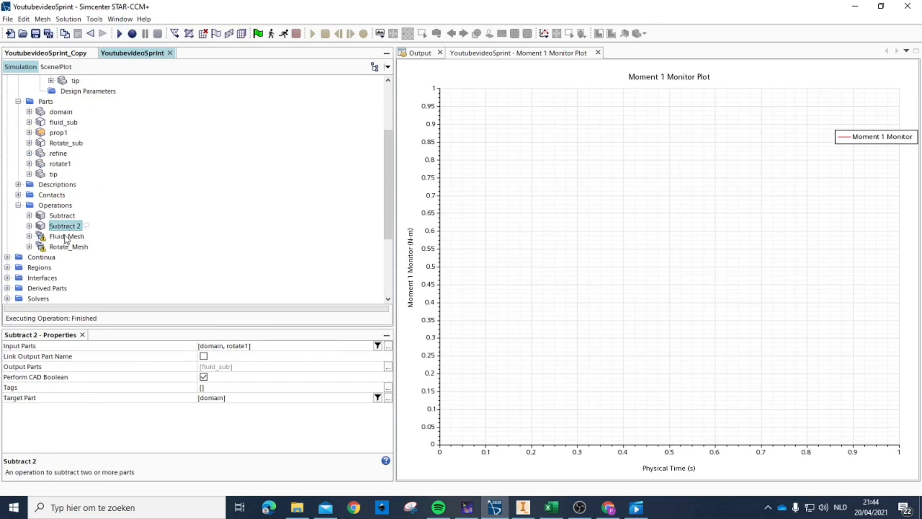
- Add the condition "Name contains tip" to the input parts filter of the Subtract operation and execute the operation again
click(57, 238)
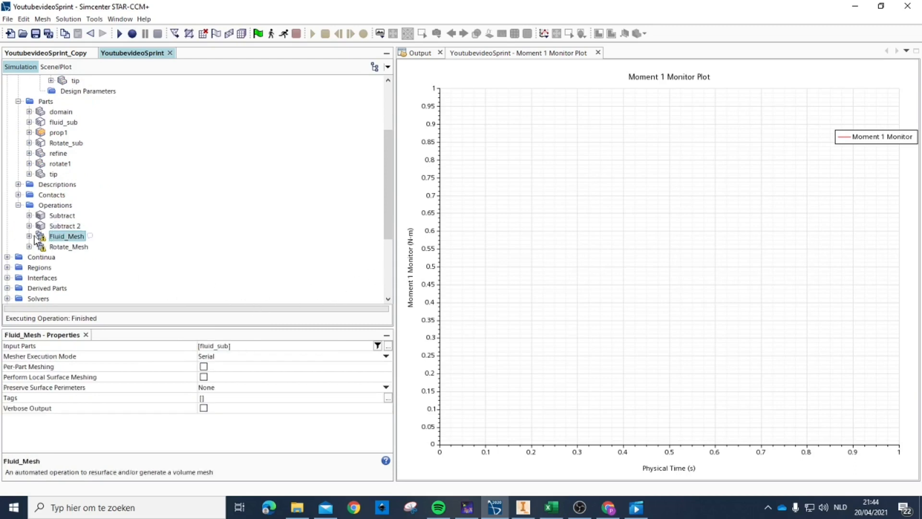
click(62, 216)
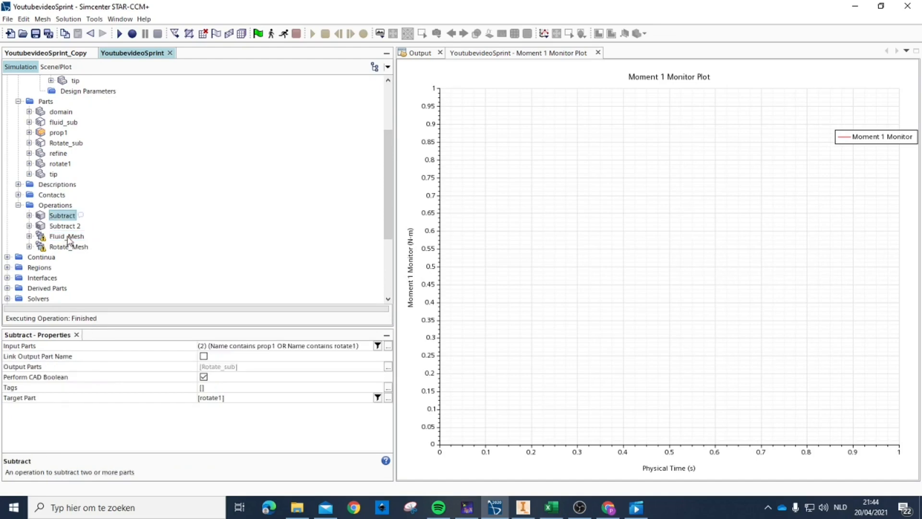
click(305, 346)
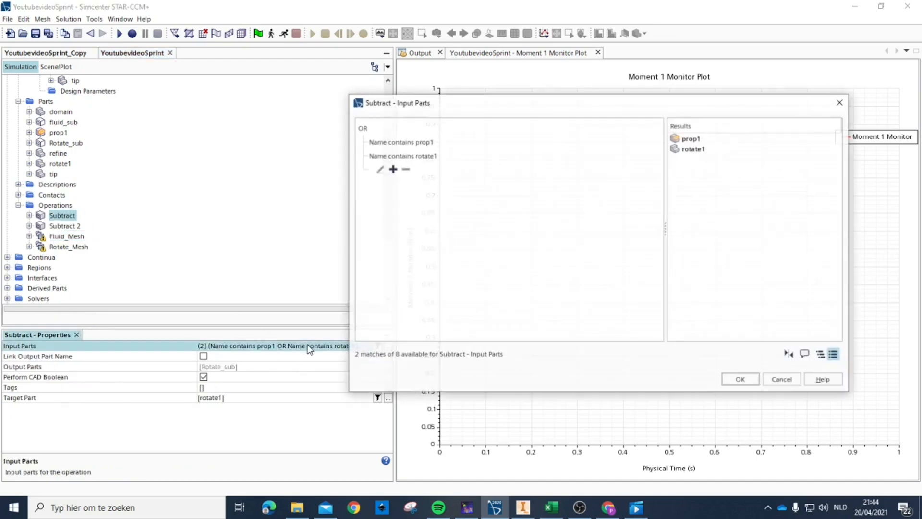
click(379, 169)
click(423, 168)
click(393, 201)
click(563, 165)
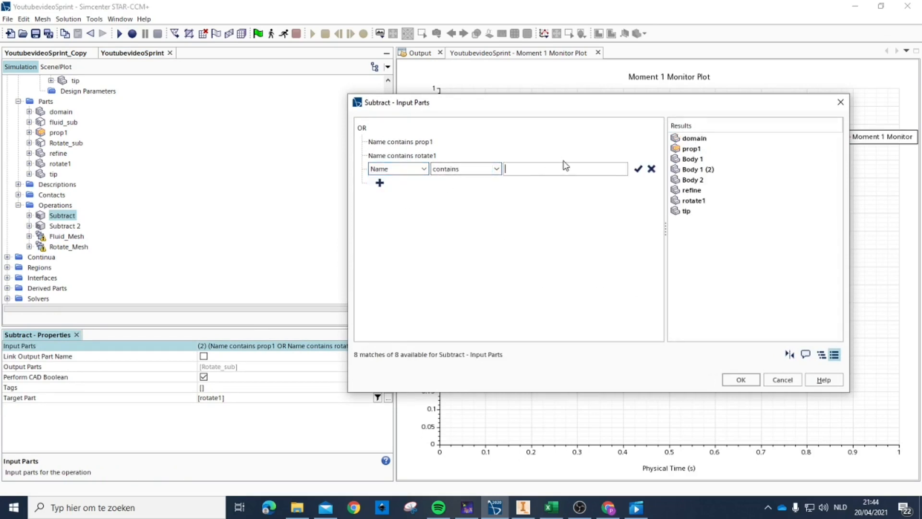
text(tr)
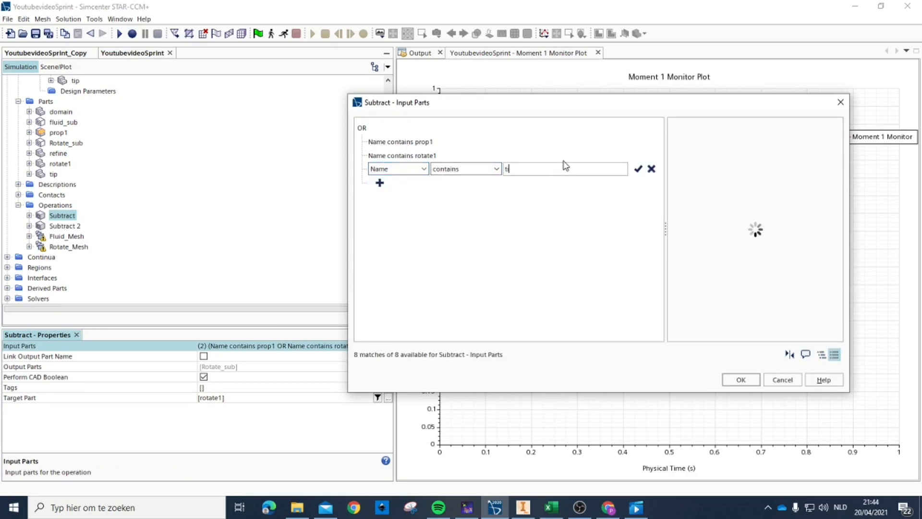
click(639, 167)
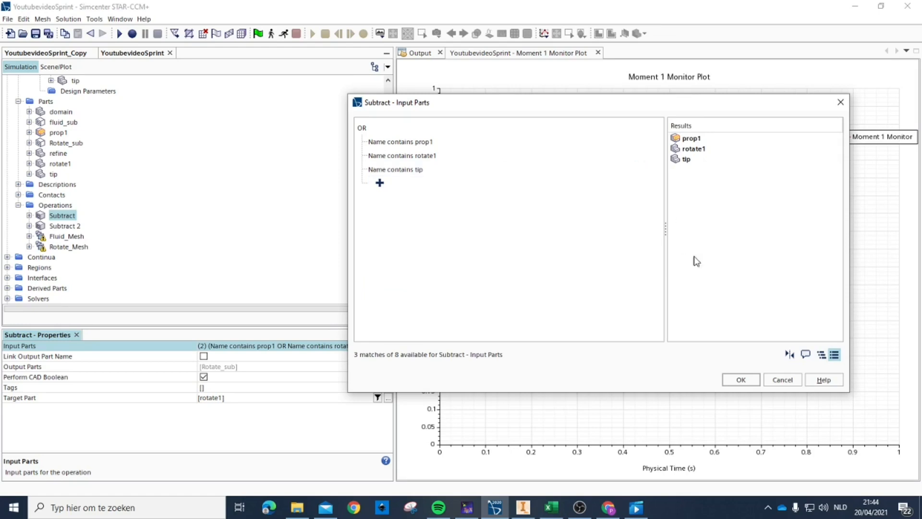
click(741, 380)
right_click(66, 217)
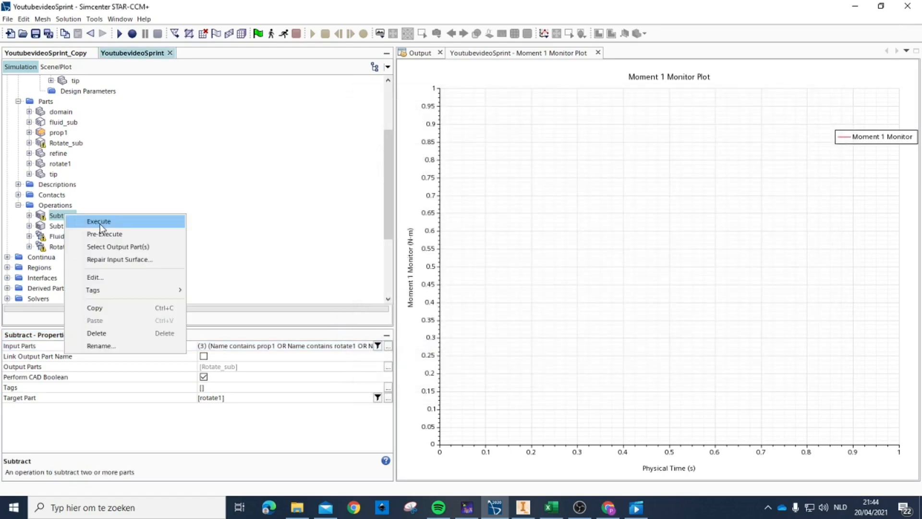
click(102, 224)
- Check the input parts of Subtract 2, Fluid_Mesh and Rotate_Mesh, and the part surfaces of the Rotate_sub.prop1.Default boundary in region Rot
click(64, 226)
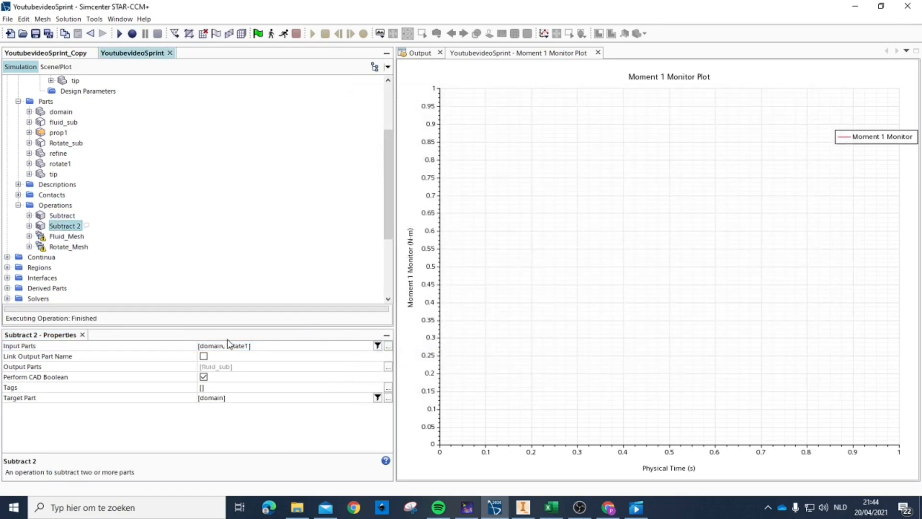
click(70, 237)
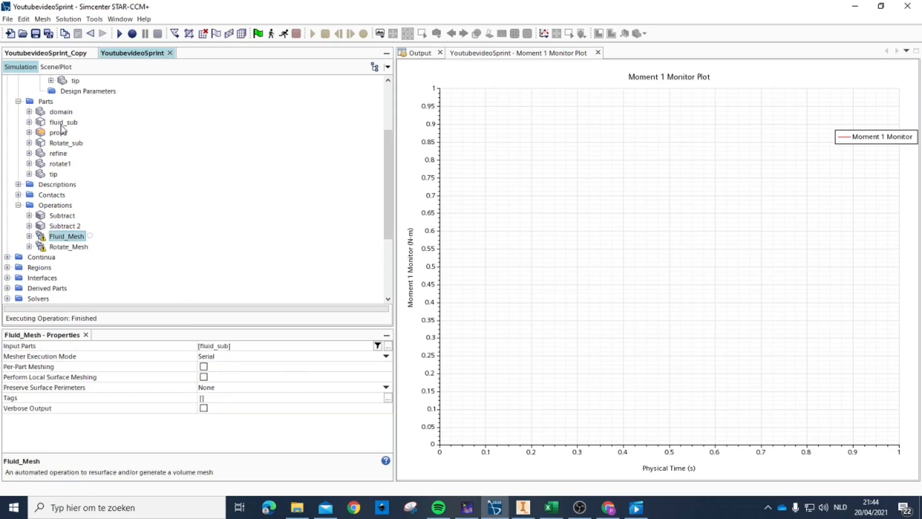
click(67, 247)
scroll(66, 234, down, 2)
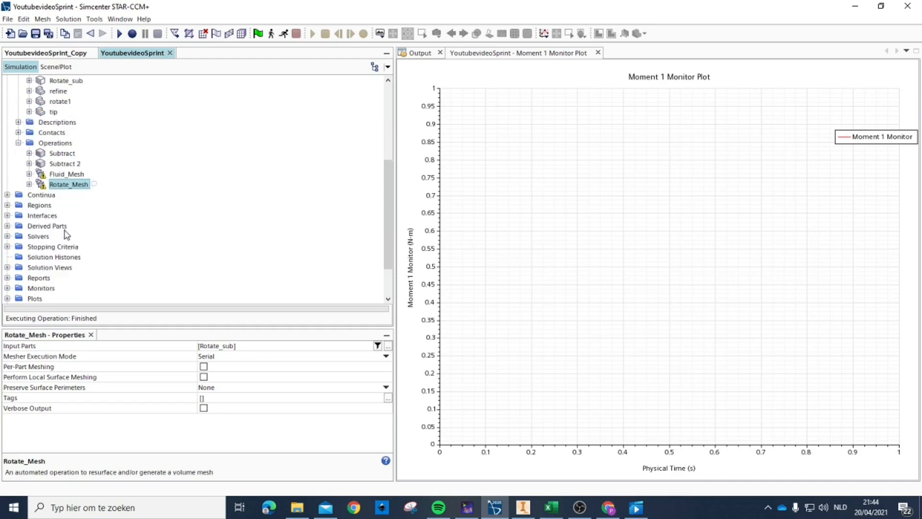
click(7, 205)
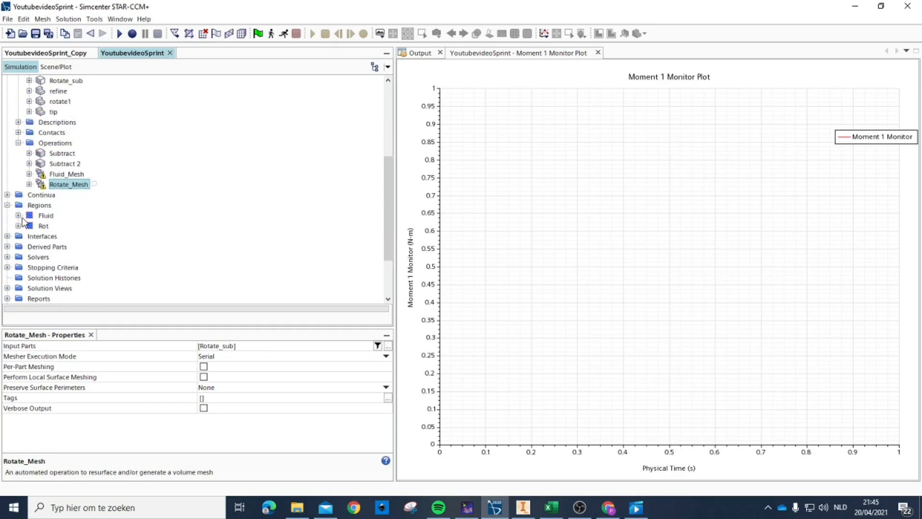
click(18, 226)
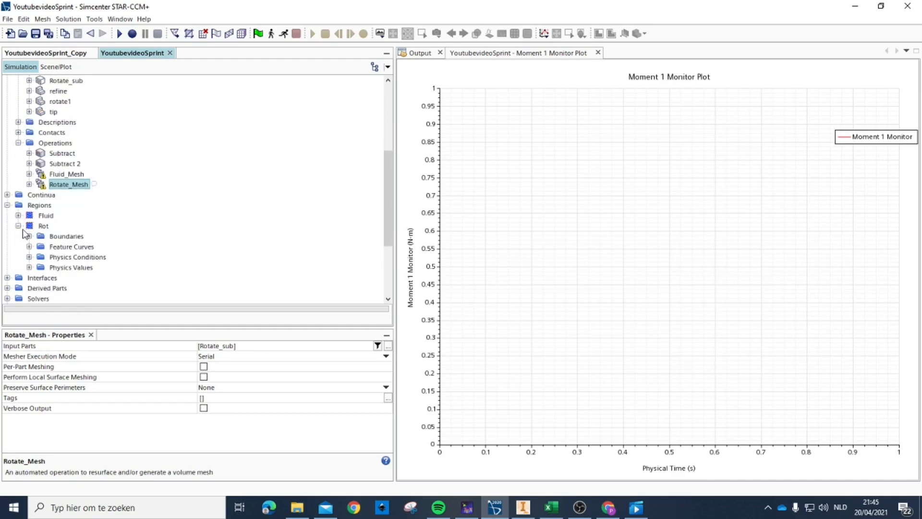
click(28, 236)
click(96, 247)
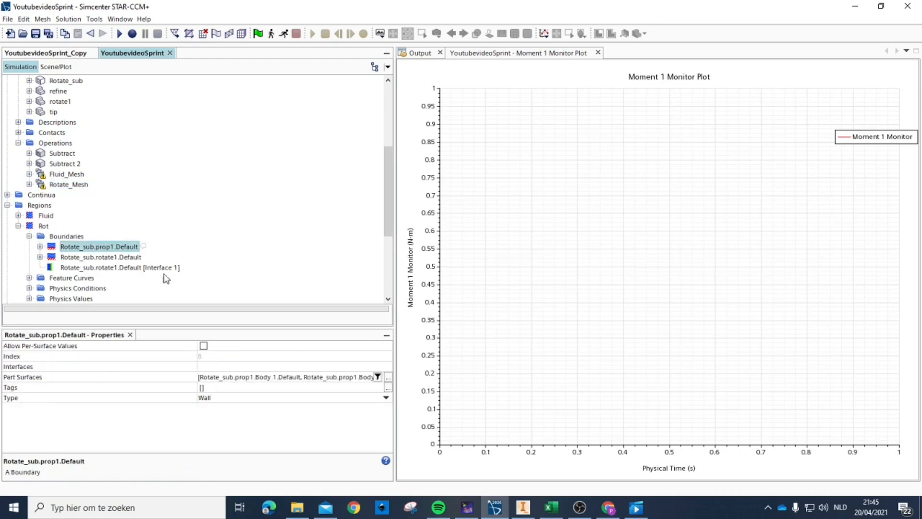
click(287, 380)
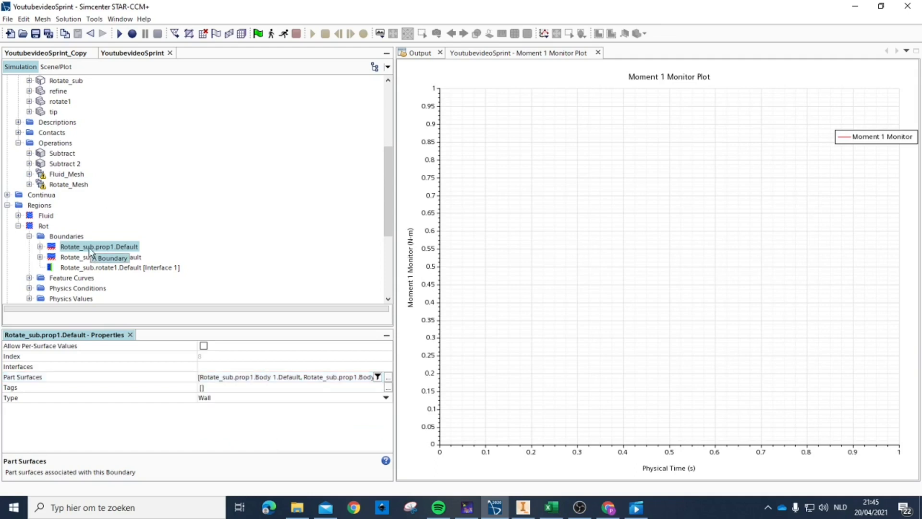
- Generate the volume mesh for the outdated Fluid_Mesh and Rotate_Mesh operations
right_click(65, 174)
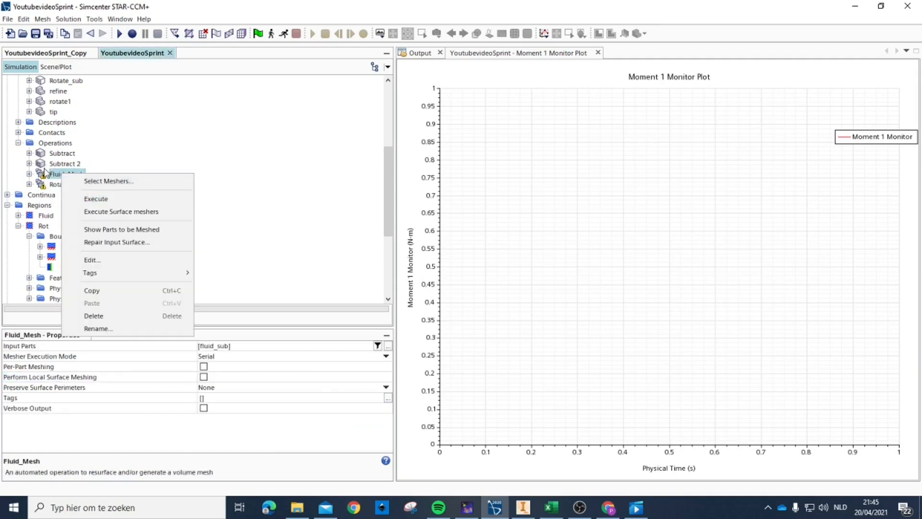
click(45, 172)
click(242, 34)
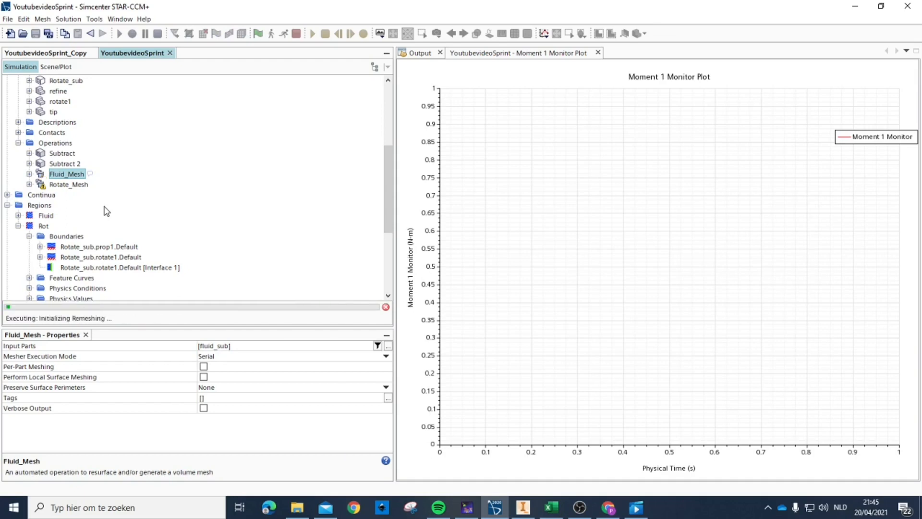
- Open Mesh Scene 1 of the YoutubevideoSprint simulation and close the Moment 1 Monitor Plot
scroll(103, 184, down, 1)
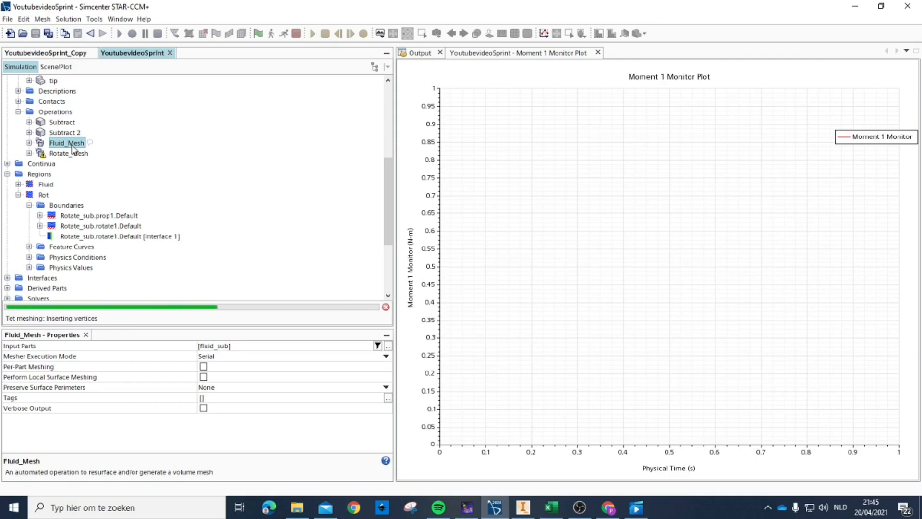
scroll(72, 183, down, 4)
click(7, 253)
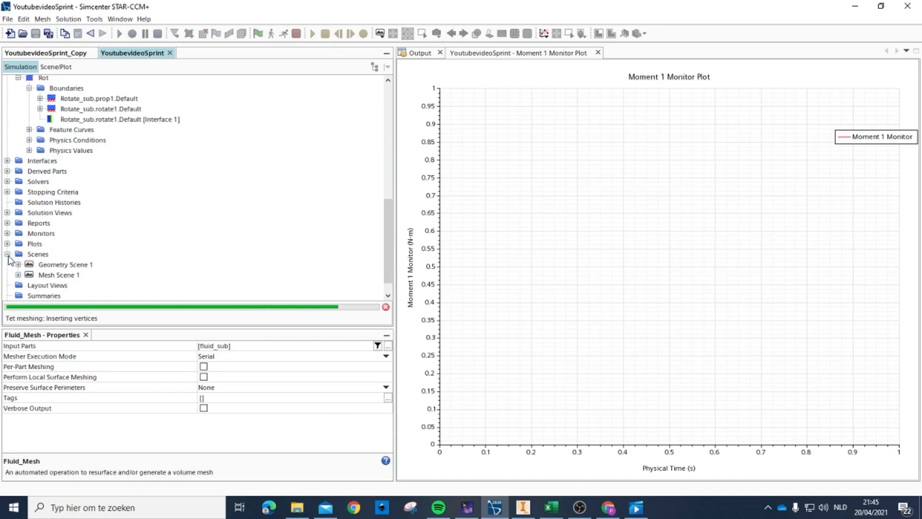
double_click(58, 274)
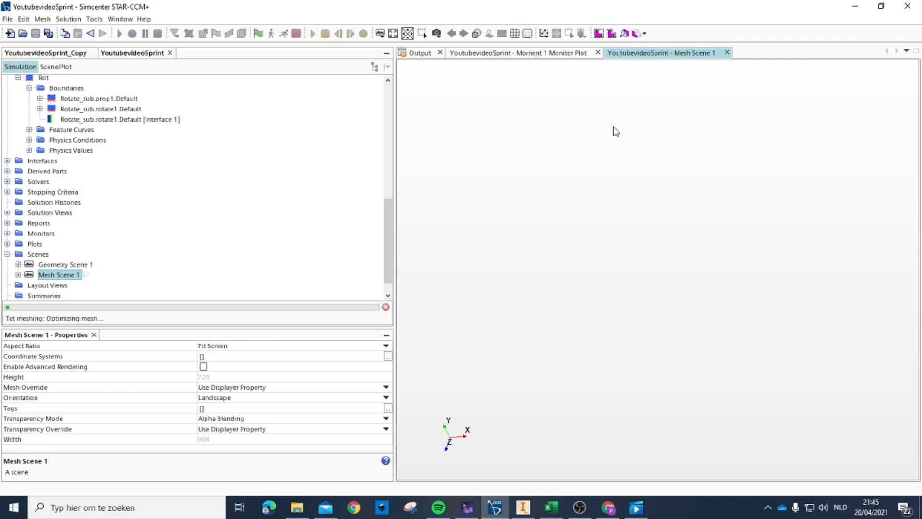
click(598, 52)
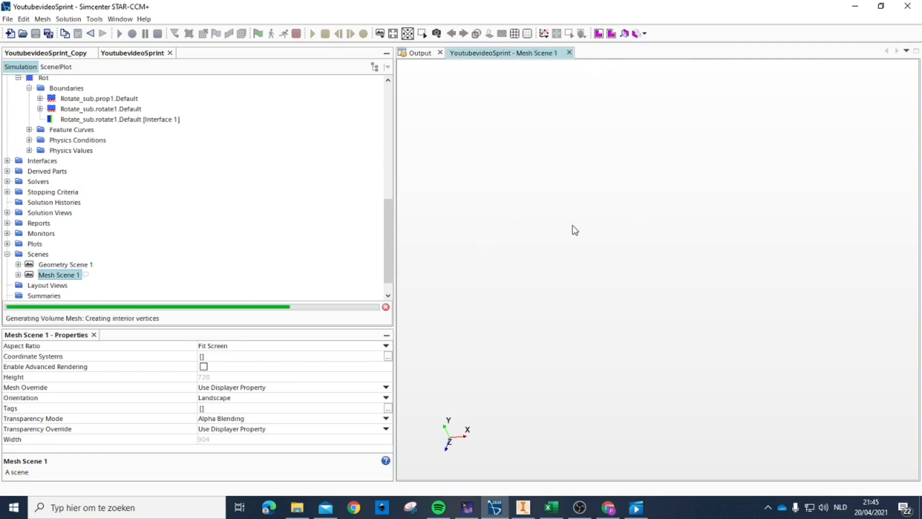
- Check the part surfaces of the Rotate_sub.prop1.Default and Rotate_sub.rotate1.Default boundaries in region Rot
scroll(116, 212, up, 3)
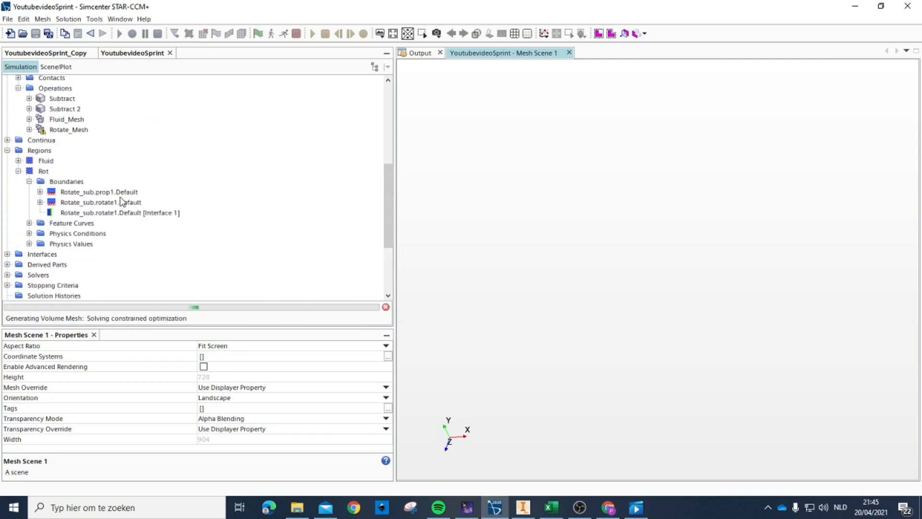
scroll(96, 187, up, 3)
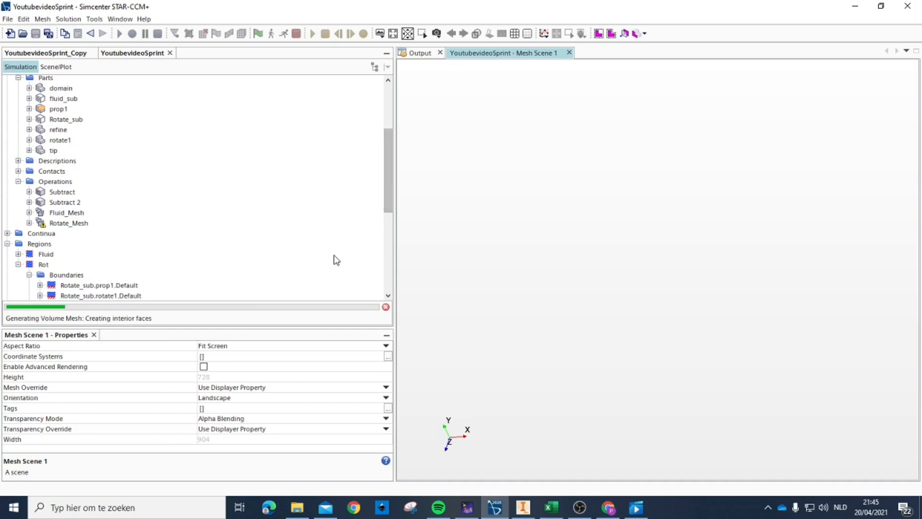
scroll(152, 221, down, 1)
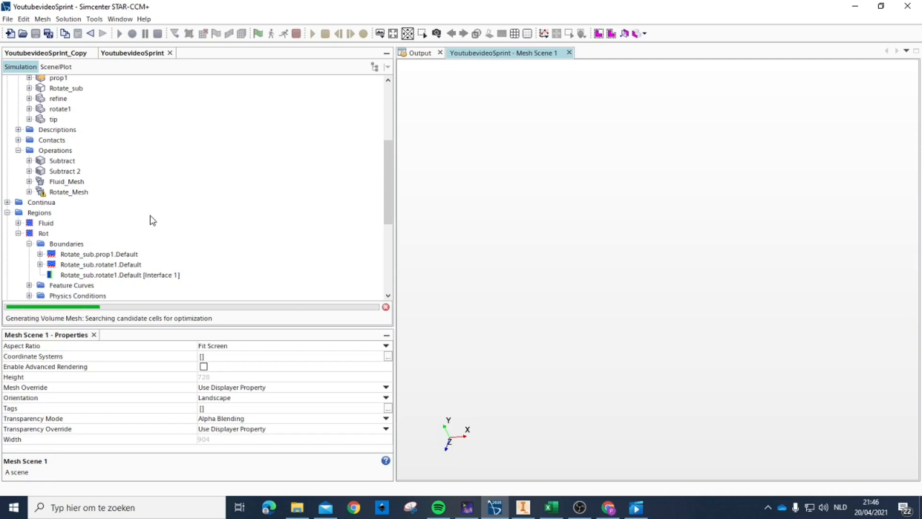
click(118, 264)
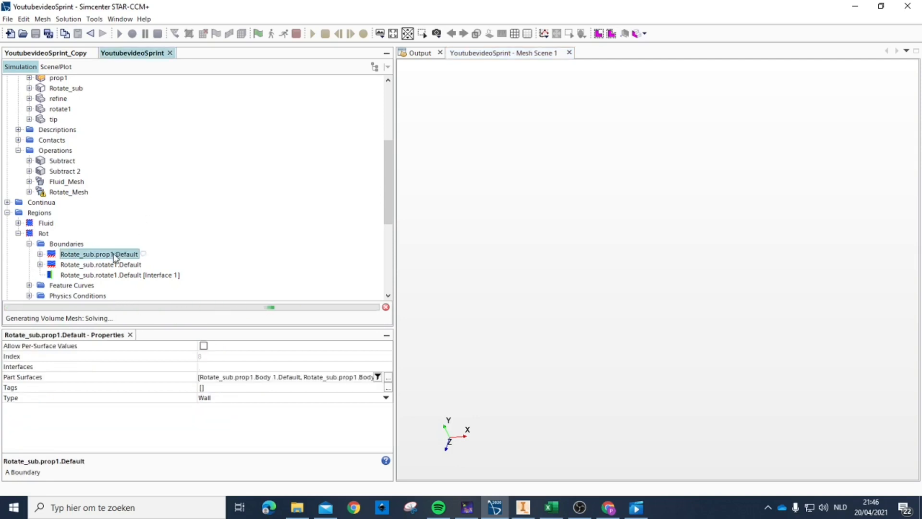
scroll(120, 240, down, 4)
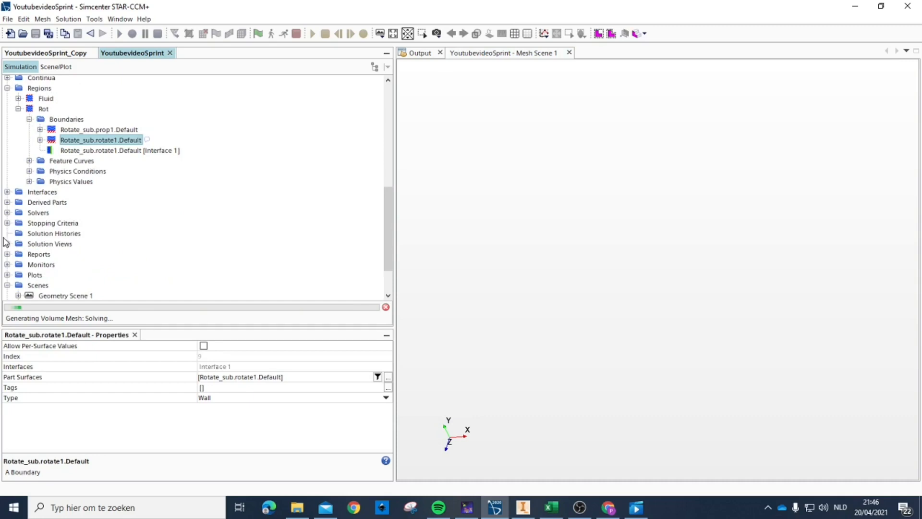
scroll(14, 259, down, 2)
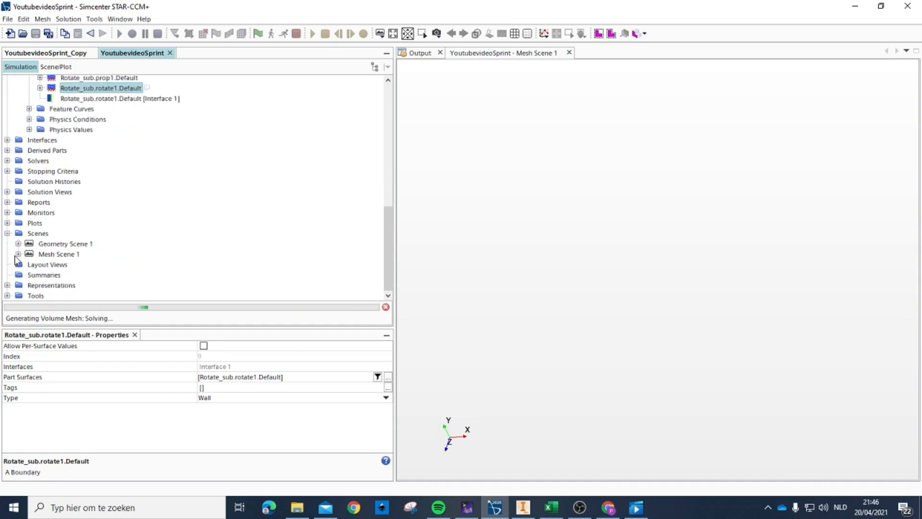
- Switch to the YoutubevideoSprint_Copy simulation, collapse its plots and open its Mesh Scene 1
click(57, 52)
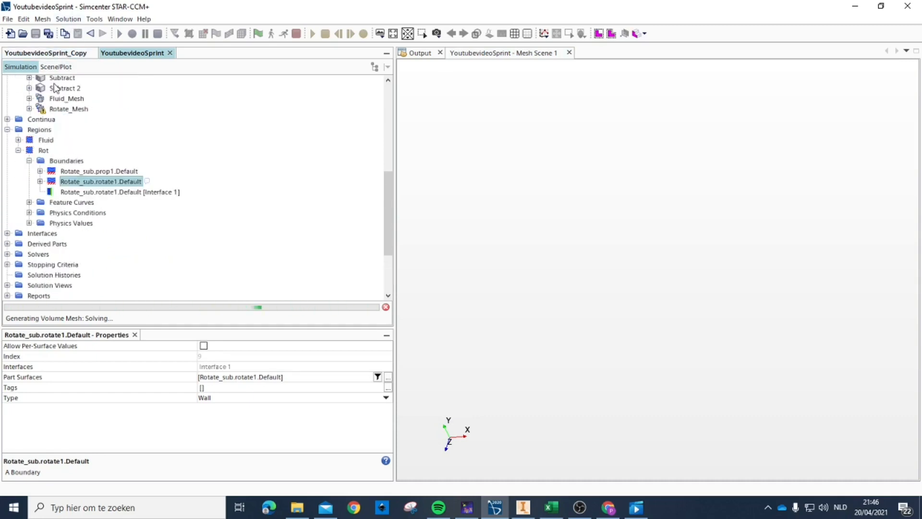
scroll(84, 202, up, 4)
scroll(87, 217, down, 8)
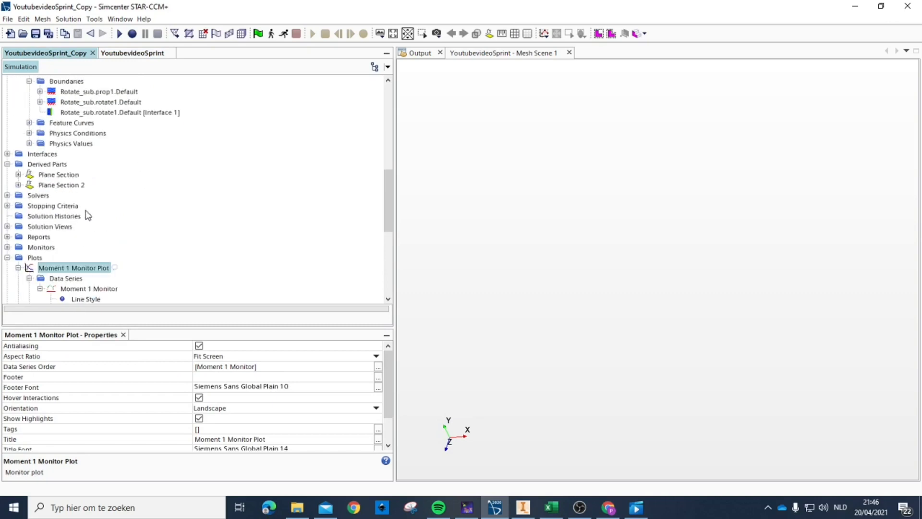
scroll(63, 182, up, 2)
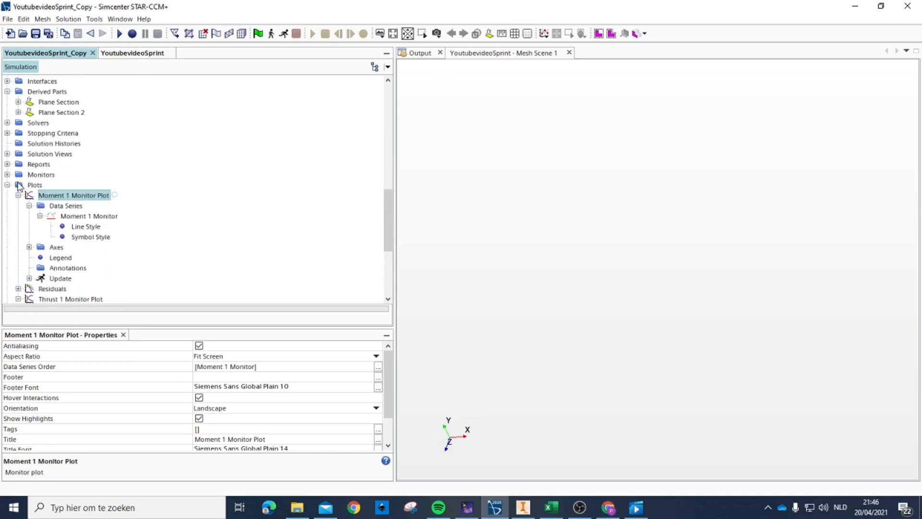
click(7, 185)
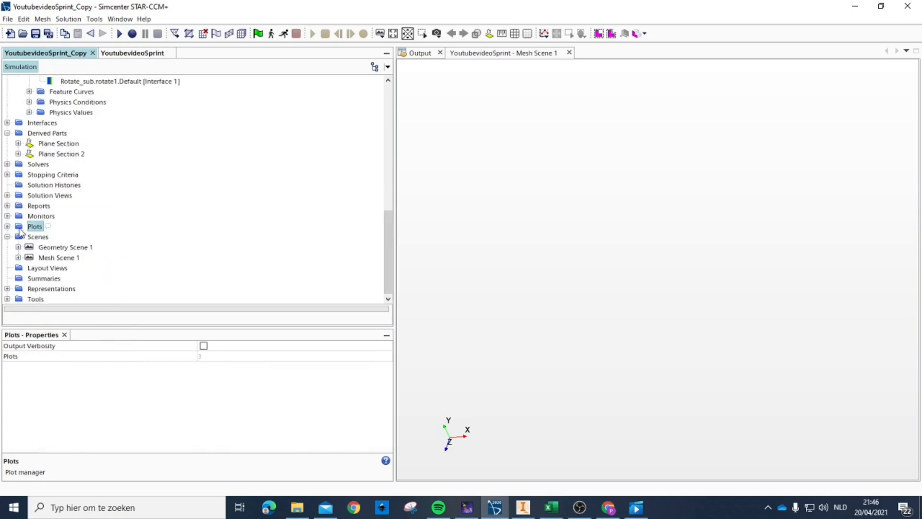
double_click(68, 257)
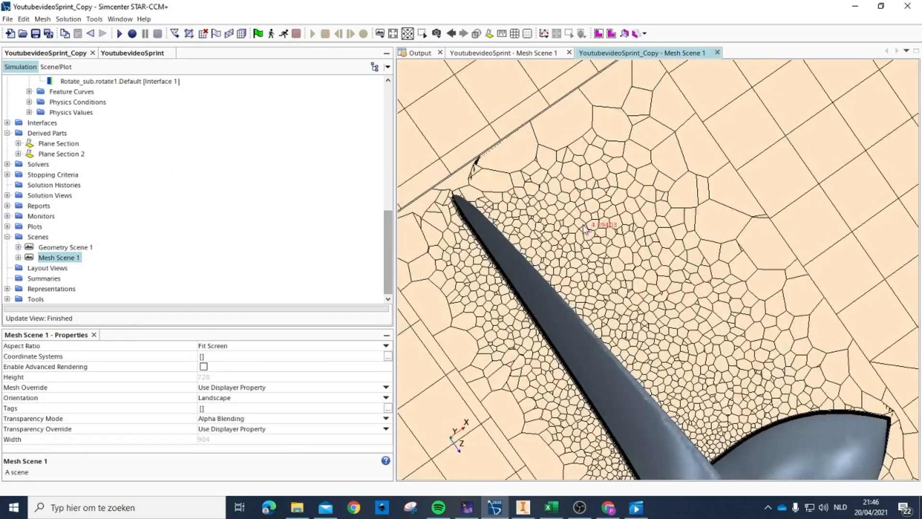
- Examine the mesh around the propeller hub, especially between its flat rear end and the rotating region's edge
scroll(602, 236, down, 5)
mouse_move(752, 378)
mouse_down()
mouse_move(722, 352)
mouse_move(745, 332)
mouse_move(702, 370)
mouse_move(689, 346)
mouse_move(684, 398)
mouse_move(744, 278)
mouse_move(624, 331)
mouse_move(680, 285)
mouse_move(782, 347)
mouse_up()
scroll(660, 269, up, 5)
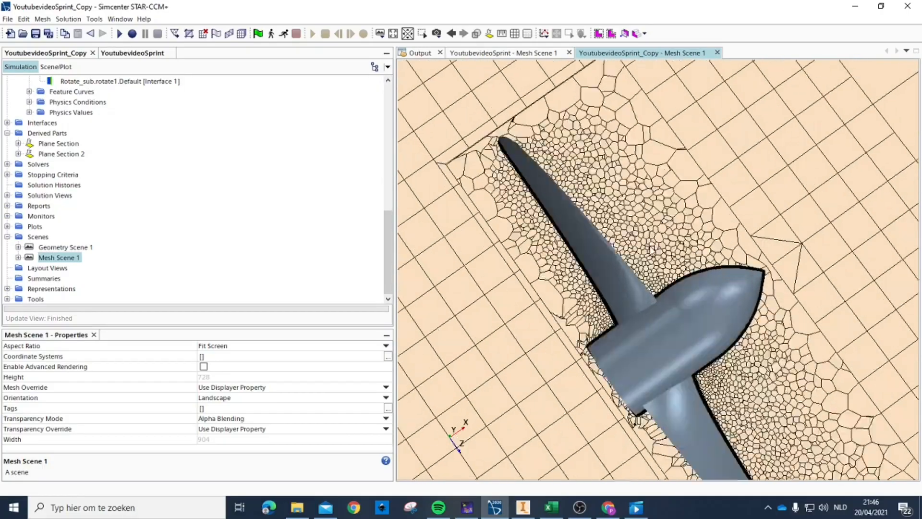
scroll(673, 302, down, 4)
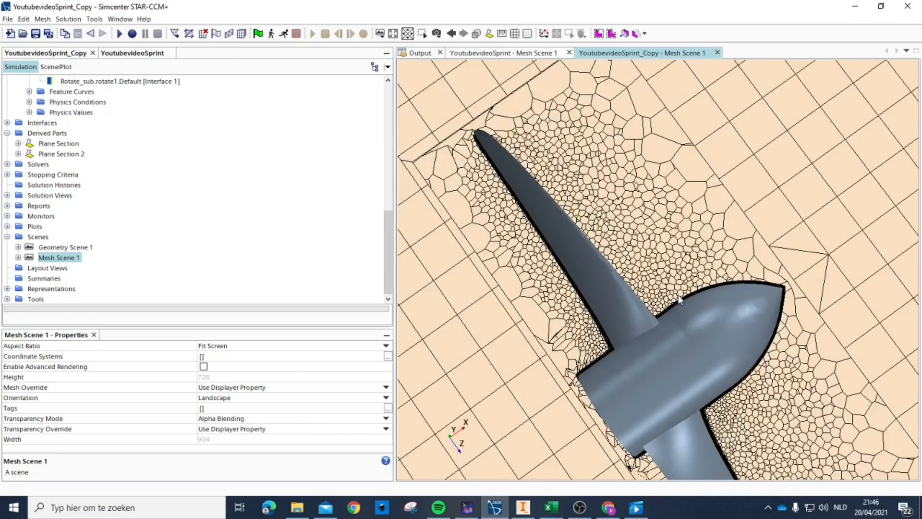
scroll(711, 302, up, 3)
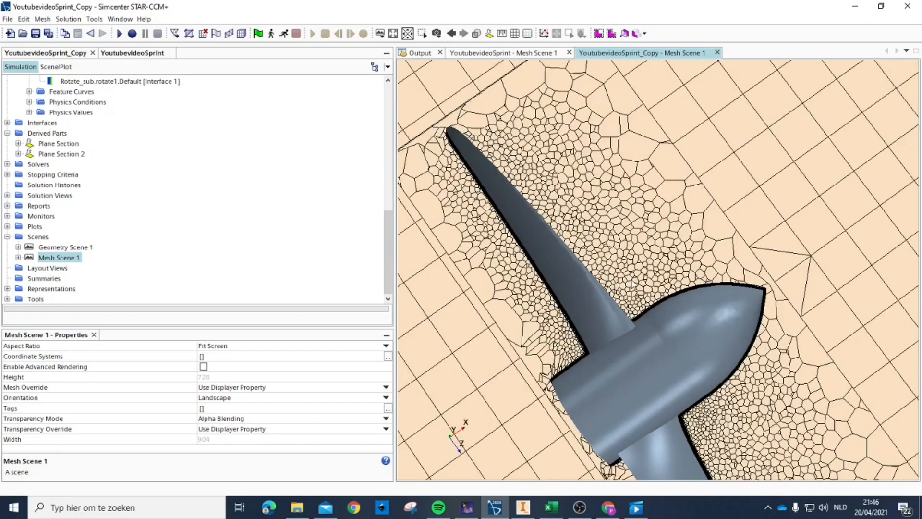
scroll(693, 291, down, 5)
scroll(639, 425, up, 6)
scroll(645, 383, up, 3)
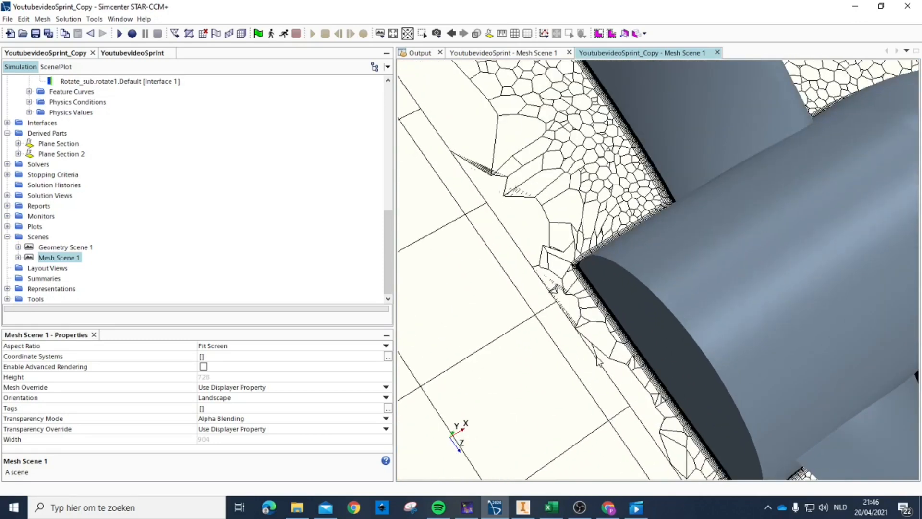
scroll(630, 333, down, 2)
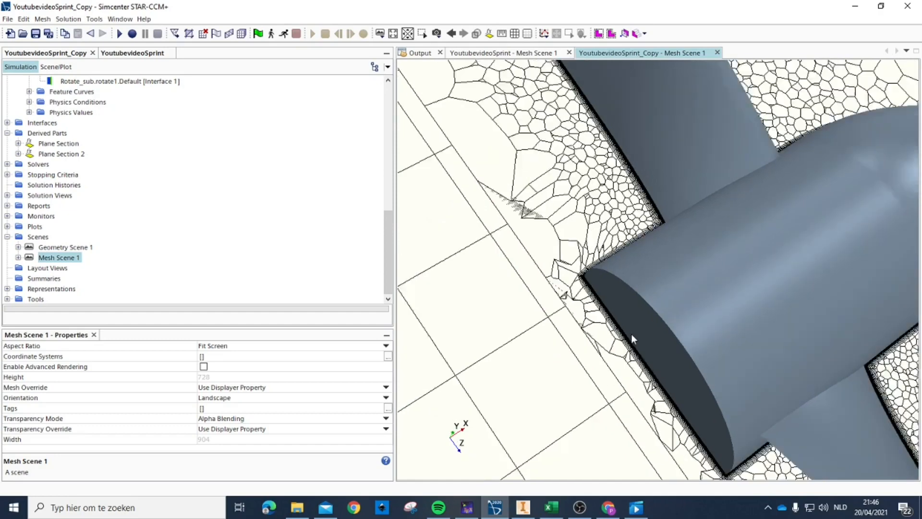
scroll(641, 282, down, 5)
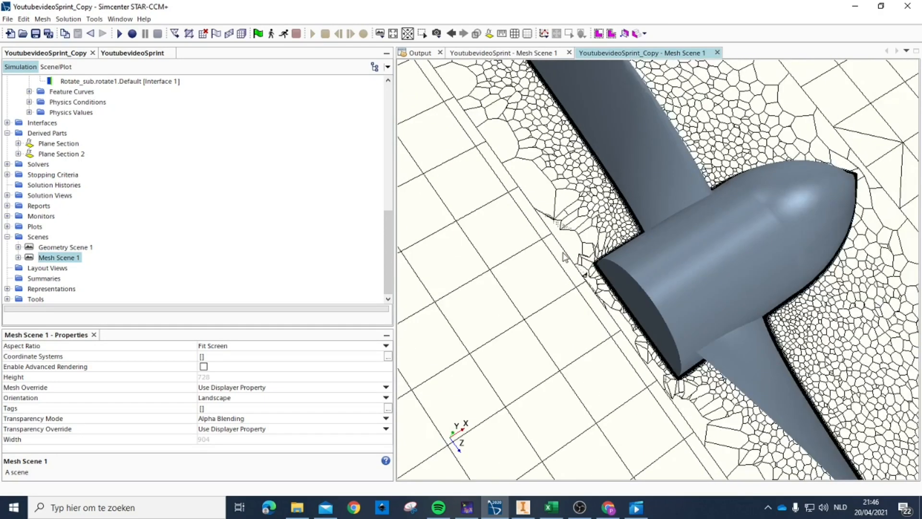
scroll(588, 233, down, 2)
- Examine the mesh between the blade tip and the outer edge of the rotating region
scroll(495, 126, up, 8)
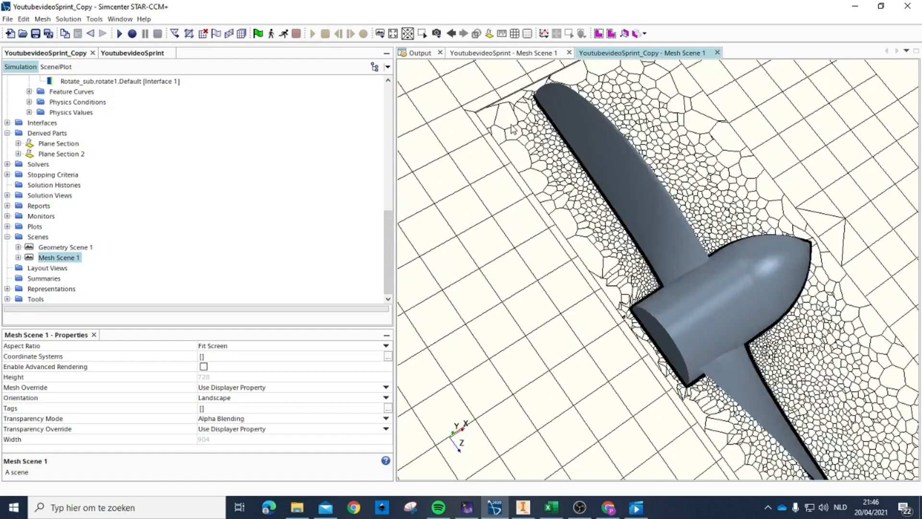
scroll(511, 110, down, 4)
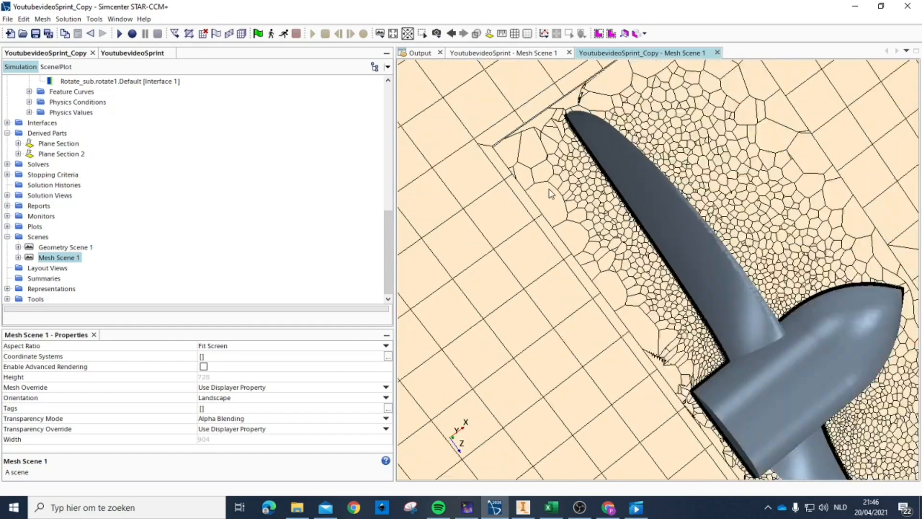
scroll(576, 101, up, 5)
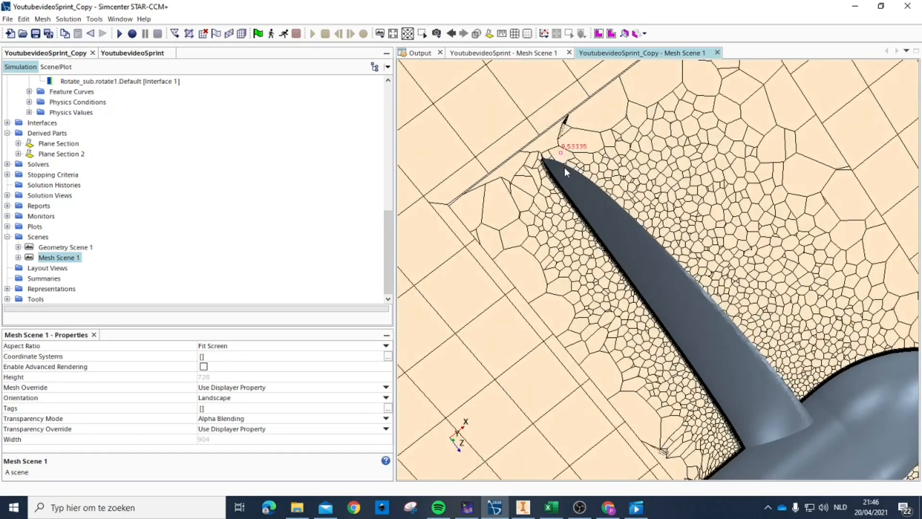
scroll(587, 139, up, 1)
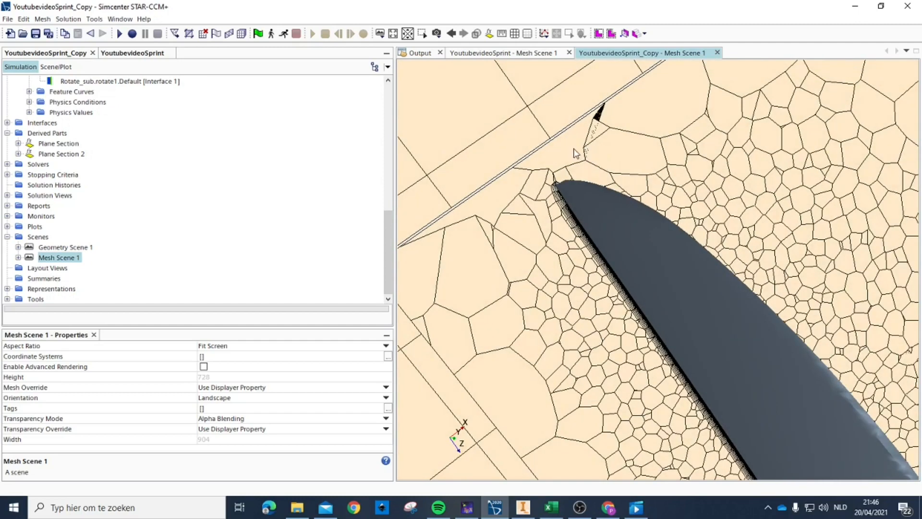
scroll(542, 209, down, 4)
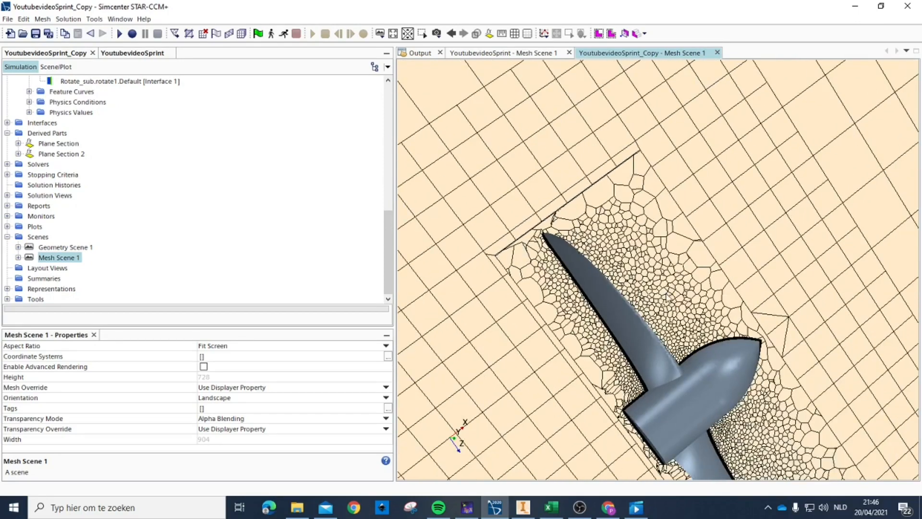
scroll(638, 254, down, 3)
scroll(732, 362, up, 3)
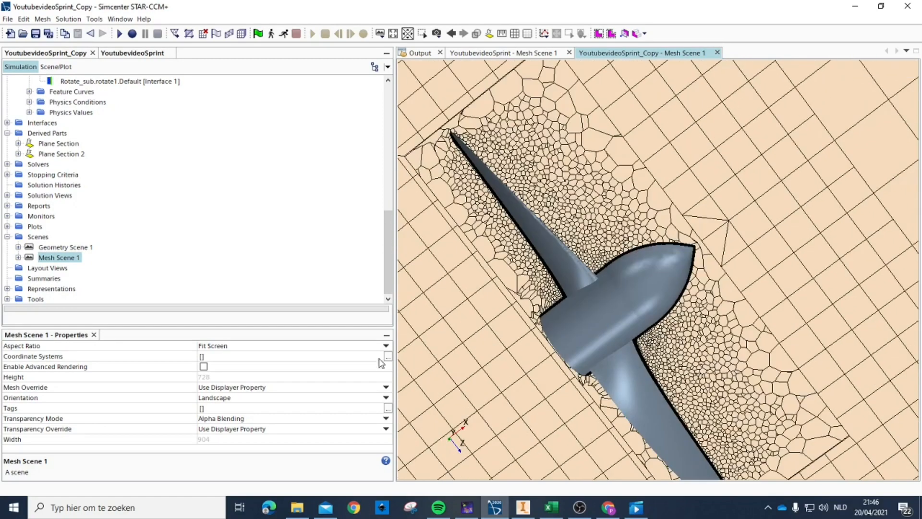
- Check the base size in the default controls of the copy's Rotate_Mesh operation against the displayed mesh
scroll(81, 165, up, 6)
click(62, 184)
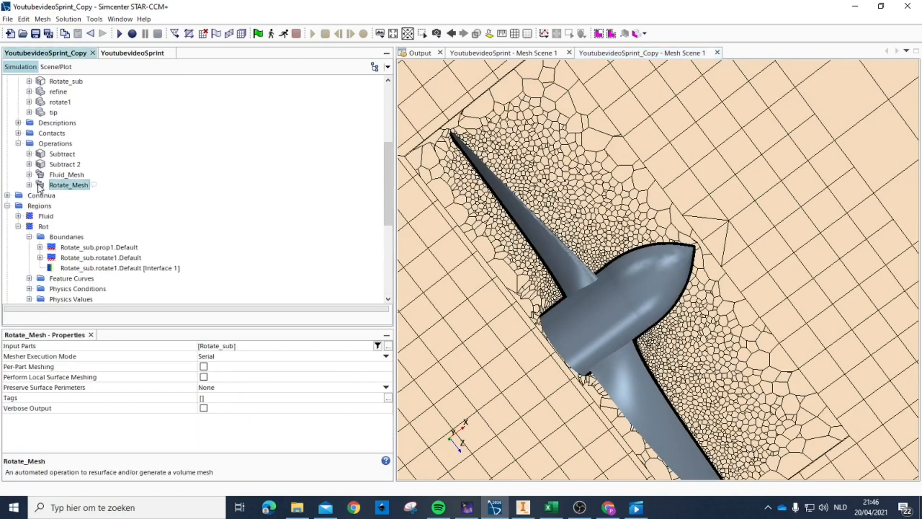
click(29, 184)
click(40, 205)
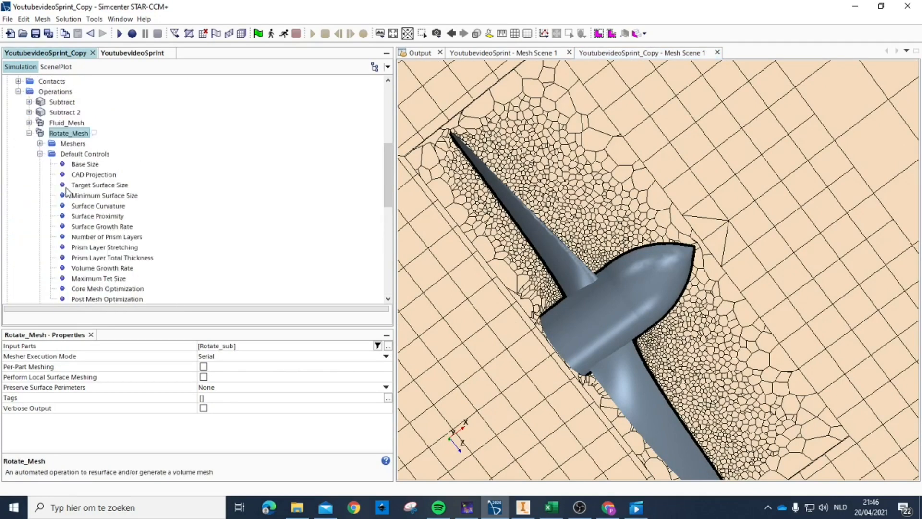
click(84, 165)
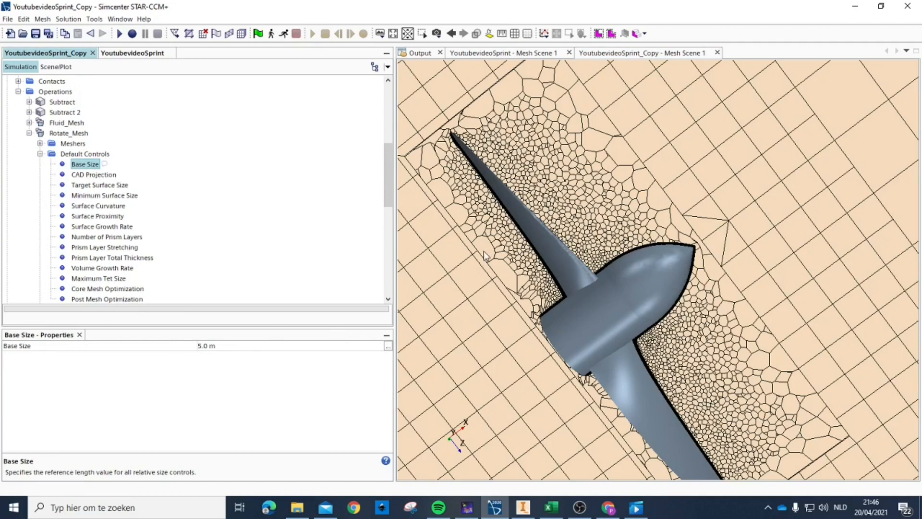
scroll(584, 306, down, 3)
scroll(96, 192, down, 4)
scroll(56, 154, up, 3)
scroll(447, 236, up, 3)
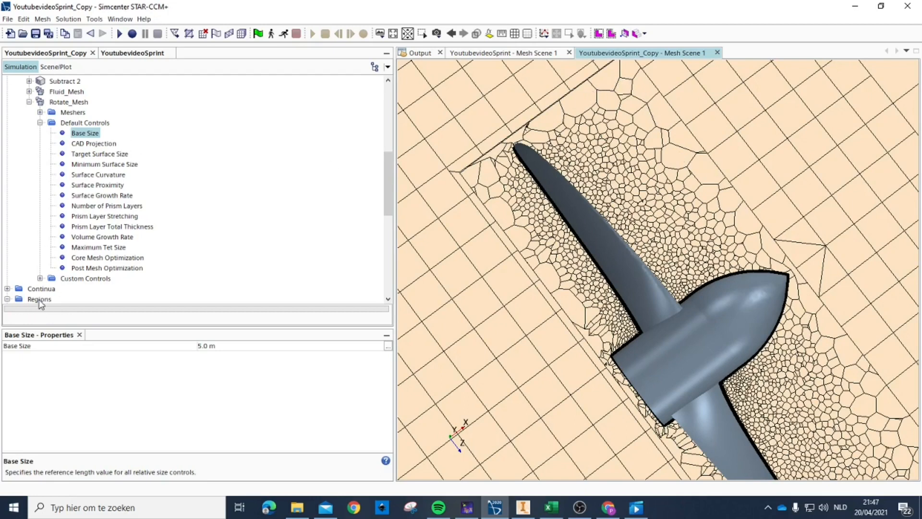
- Inspect the Prop and rotate surface controls among the custom controls of Rotate_Mesh
click(40, 278)
scroll(61, 272, down, 2)
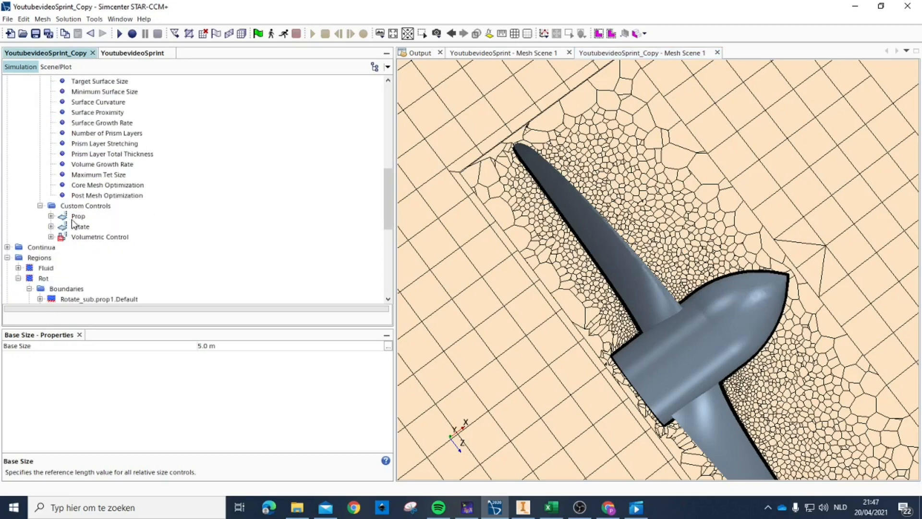
click(76, 216)
click(75, 226)
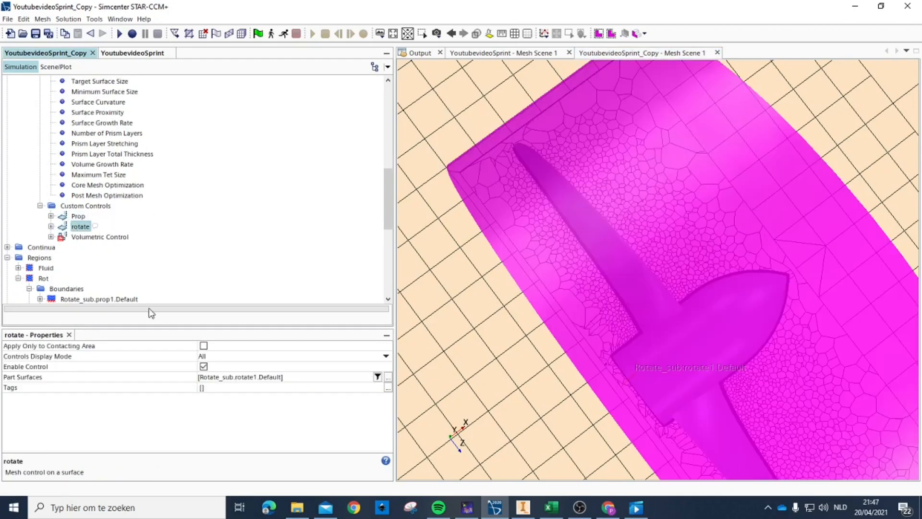
- Switch the rotate surface control's target surface size in Rotate_Mesh to Custom and display its size value
click(51, 226)
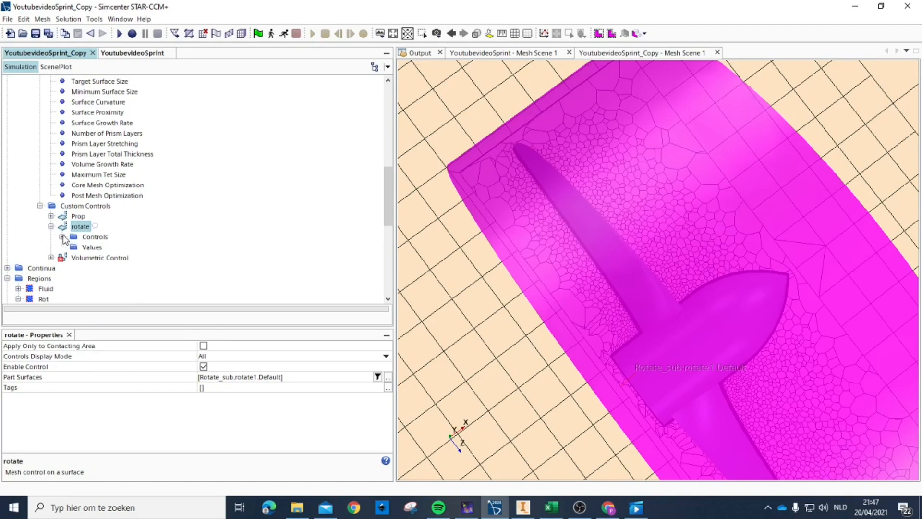
click(61, 236)
scroll(74, 201, down, 4)
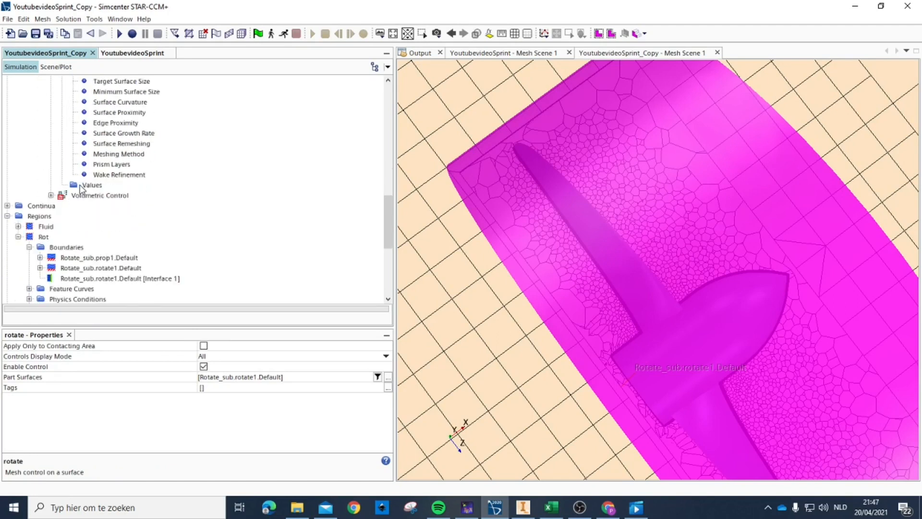
click(82, 187)
scroll(112, 181, up, 3)
click(104, 175)
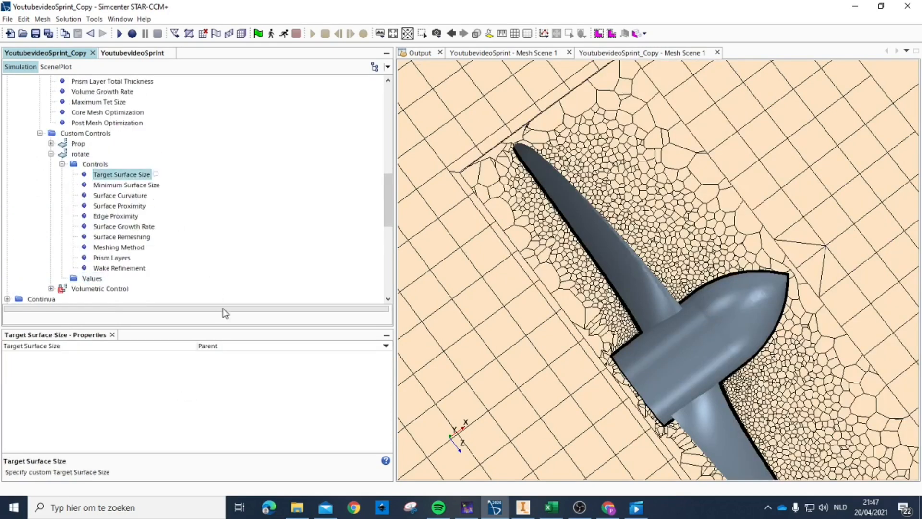
click(219, 346)
click(229, 371)
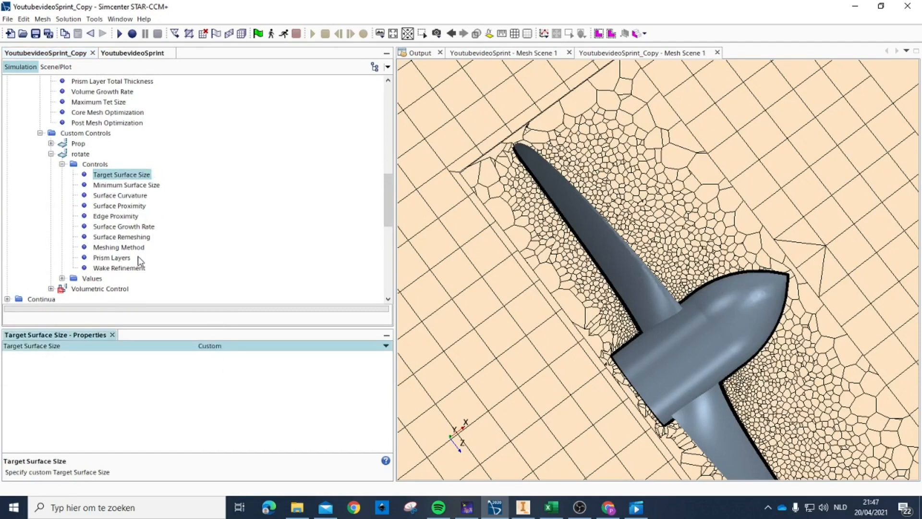
scroll(96, 229, down, 2)
click(62, 216)
click(99, 227)
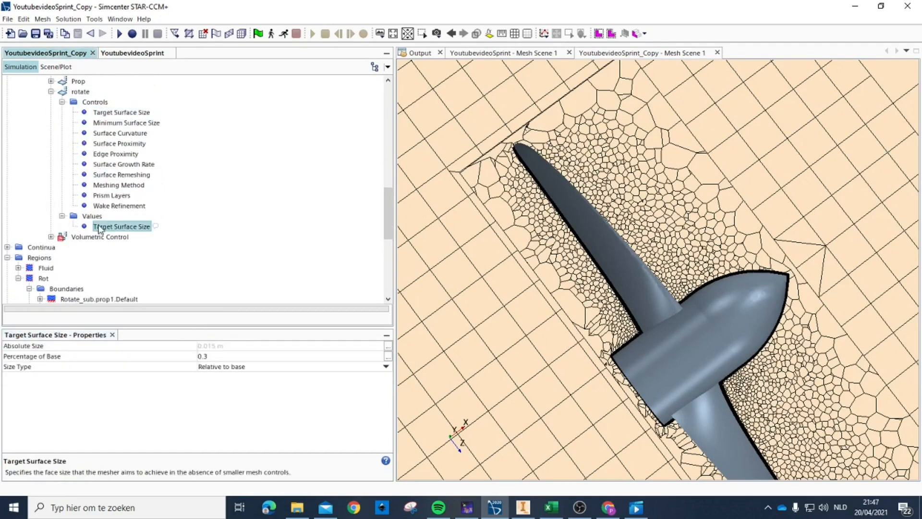
- Execute the Rotate_Mesh operation of the copy to regenerate the mesh with the custom rotate surface size
scroll(81, 175, up, 12)
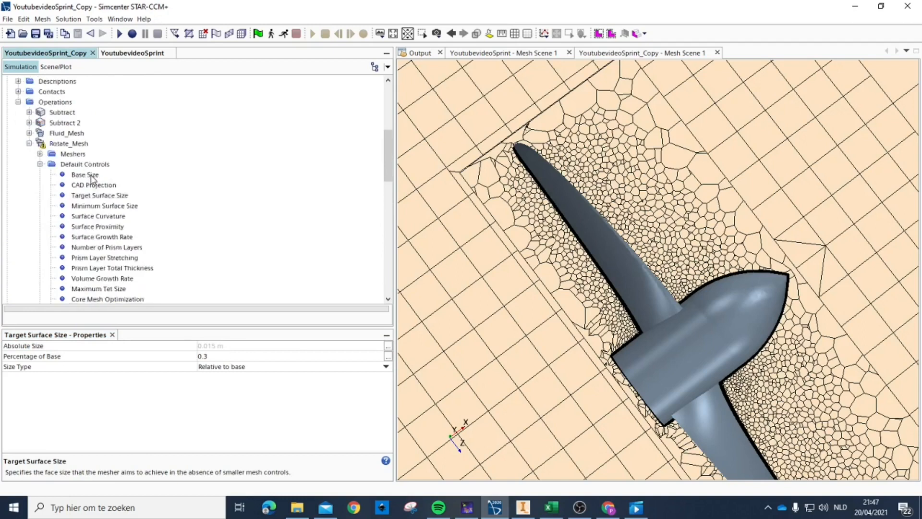
right_click(70, 238)
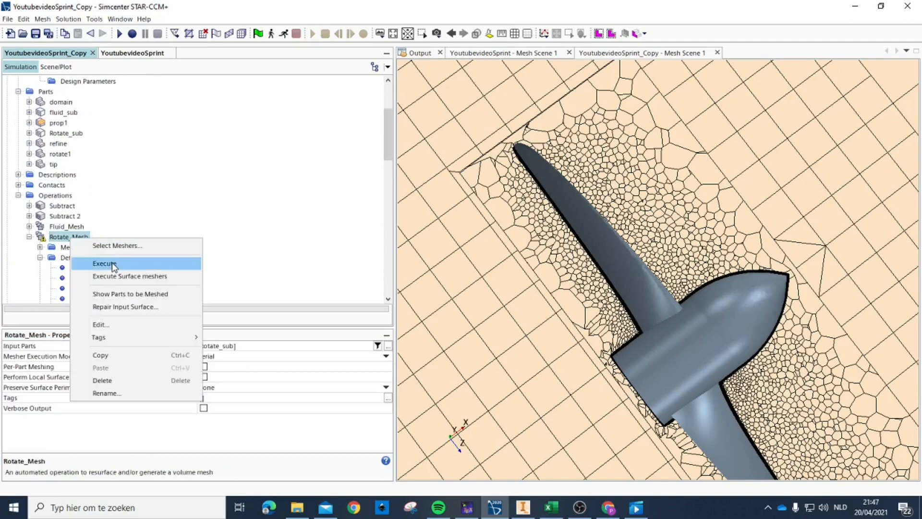
click(112, 262)
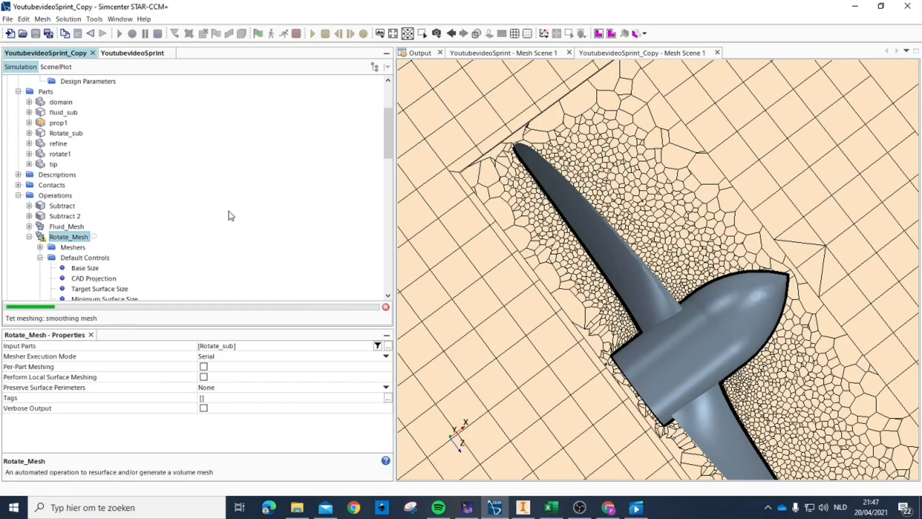
- Switch to the original YoutubevideoSprint simulation, collapse its Rot region and open Mesh Scene 1
click(140, 53)
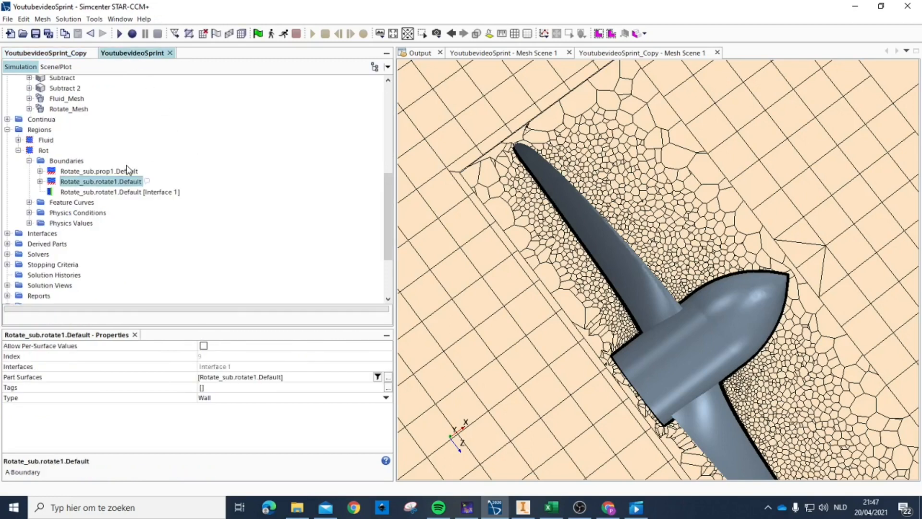
scroll(115, 173, up, 2)
click(19, 213)
scroll(77, 197, down, 3)
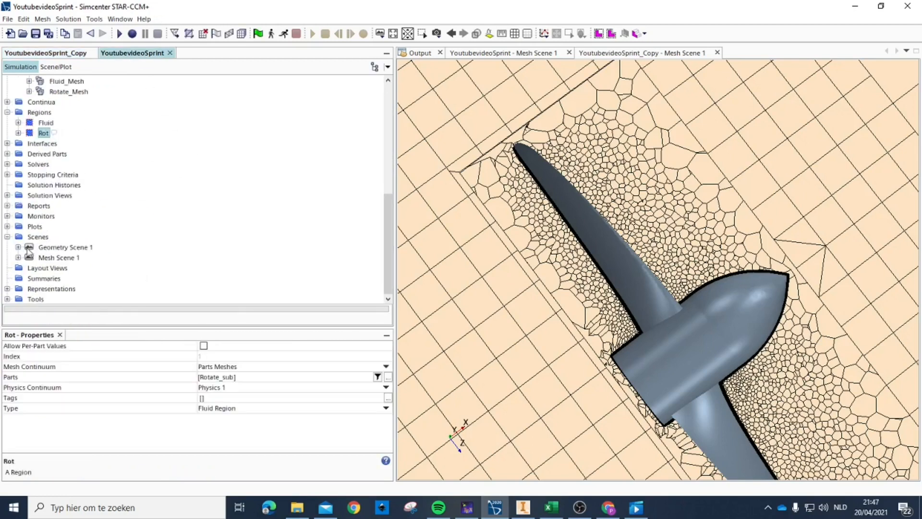
double_click(65, 259)
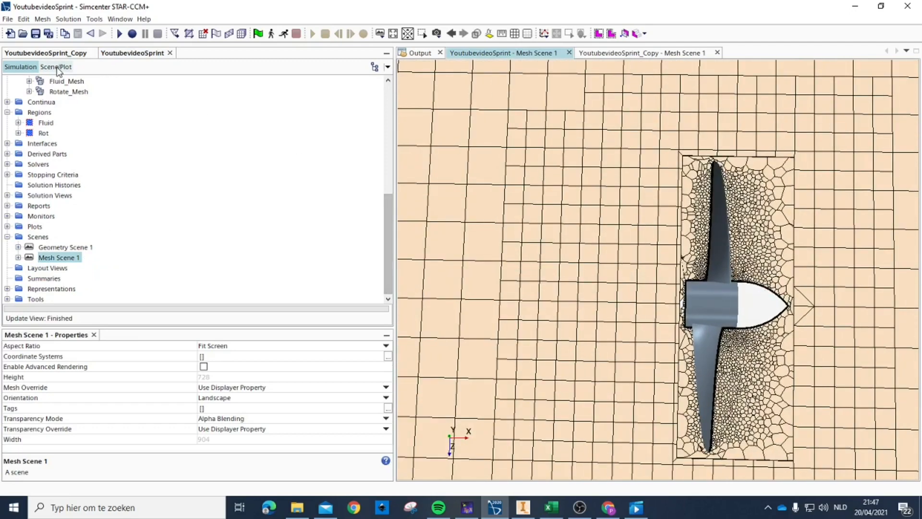
- Add the Rot region's Rotate_sub.prop1.Default boundary to the parts of the Surface 1 displayer in Mesh Scene 1
click(56, 67)
click(32, 100)
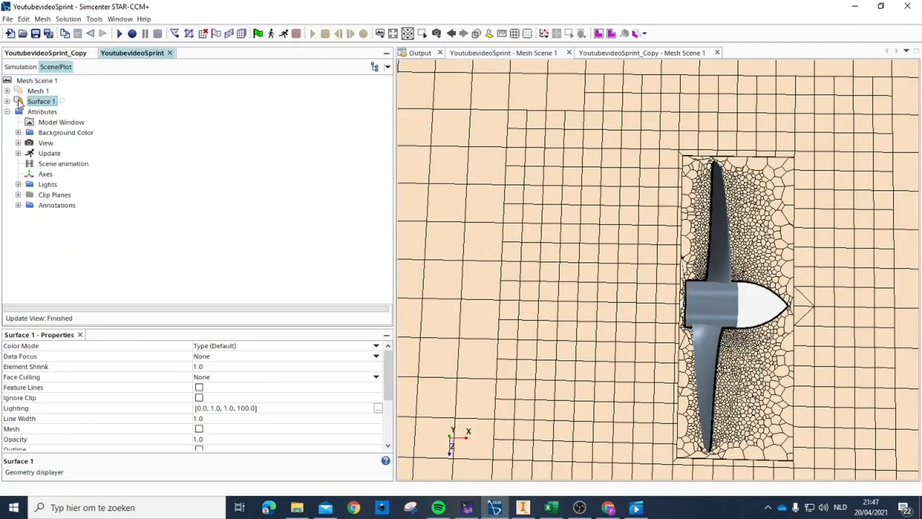
right_click(20, 103)
key(Escape)
click(7, 101)
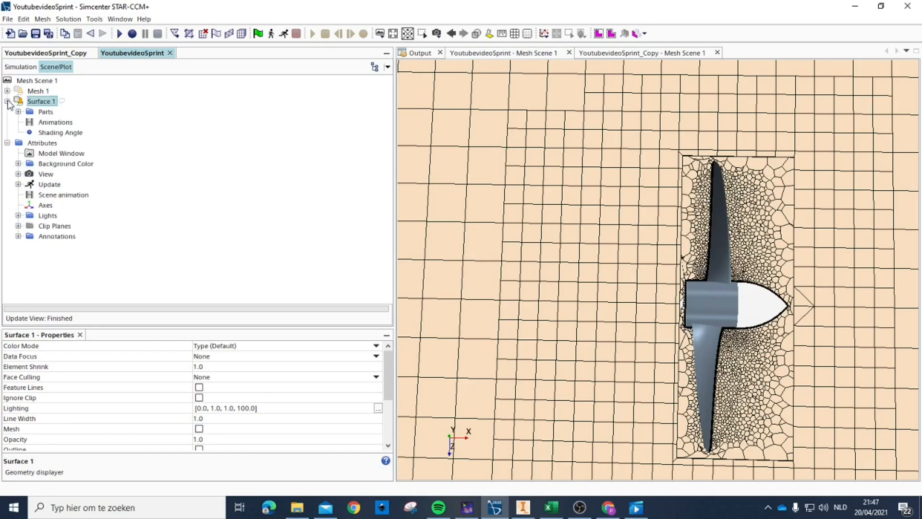
click(18, 112)
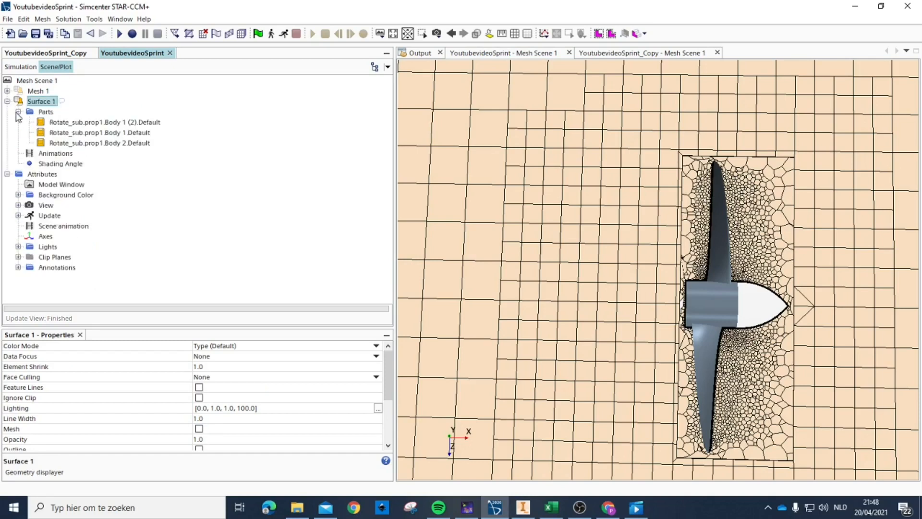
click(44, 112)
right_click(44, 112)
click(67, 121)
scroll(485, 210, down, 10)
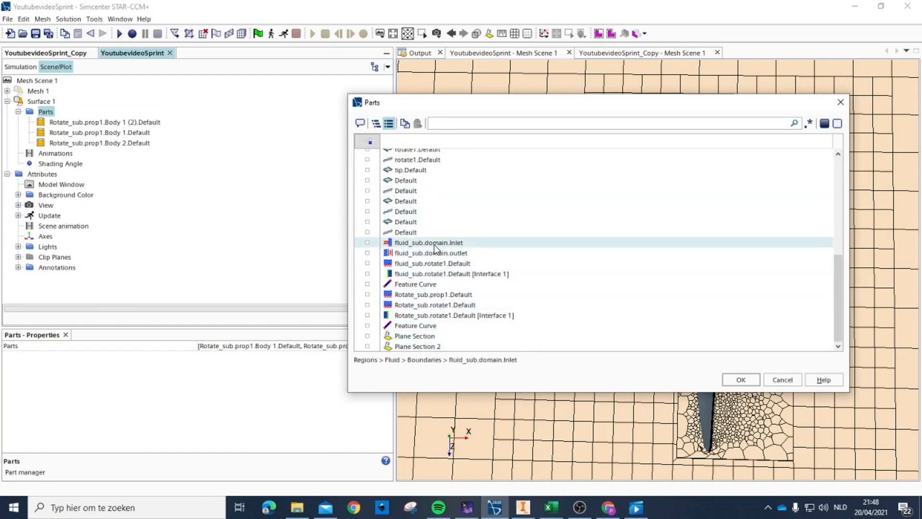
click(741, 379)
- Examine the original simulation's mesh around the full propeller and close its Mesh Scene 1
scroll(763, 286, up, 4)
drag(782, 296, 761, 278)
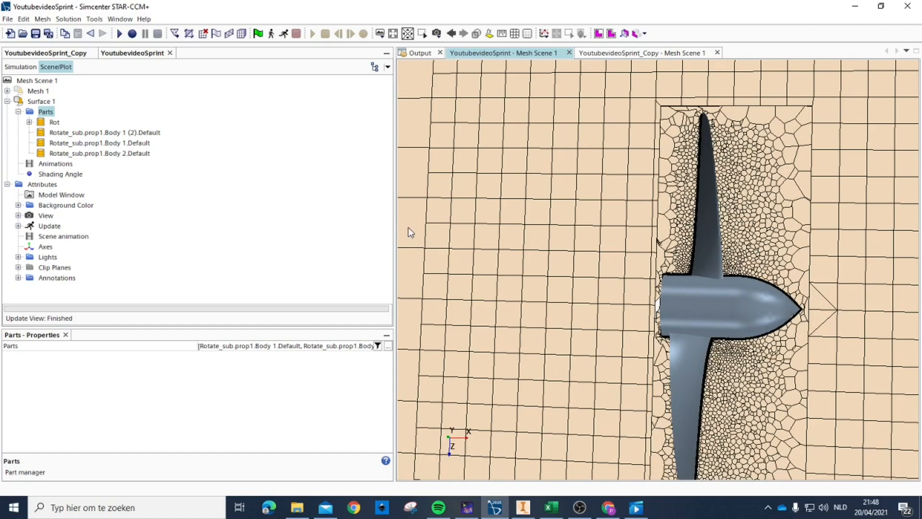
click(8, 101)
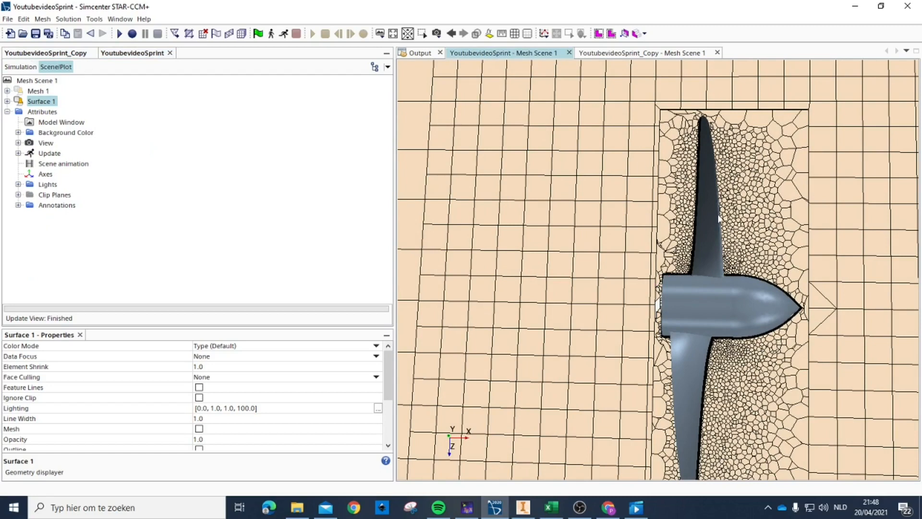
drag(718, 219, 732, 211)
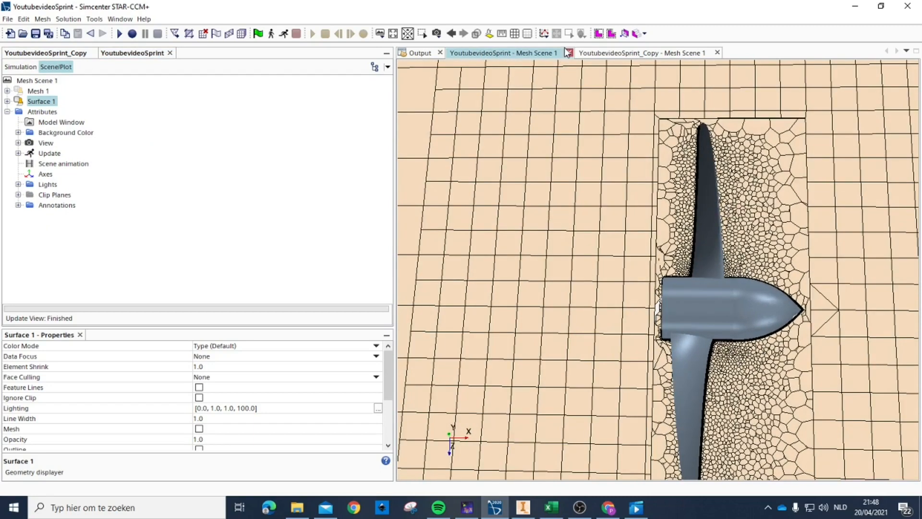
click(570, 53)
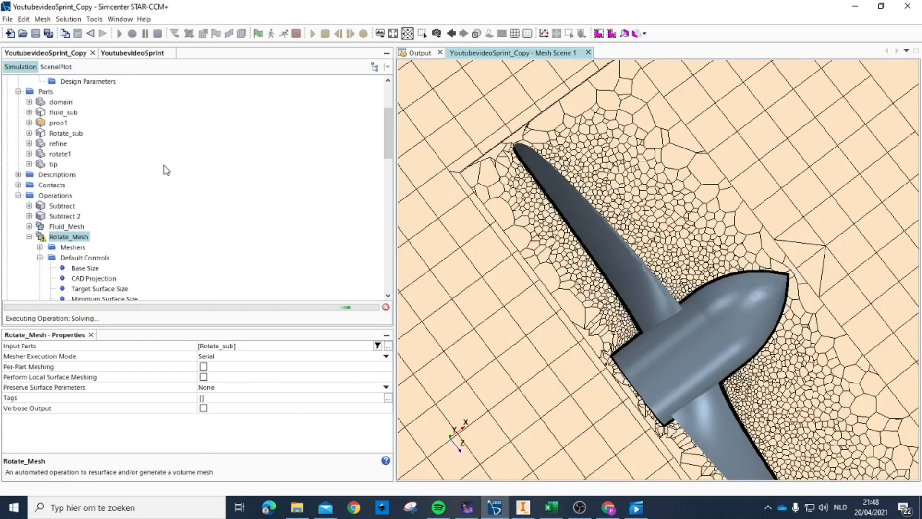
- Collapse the Rotate_Mesh operation and the Rot region with its boundaries in the copy's simulation tree
click(29, 236)
scroll(77, 215, down, 2)
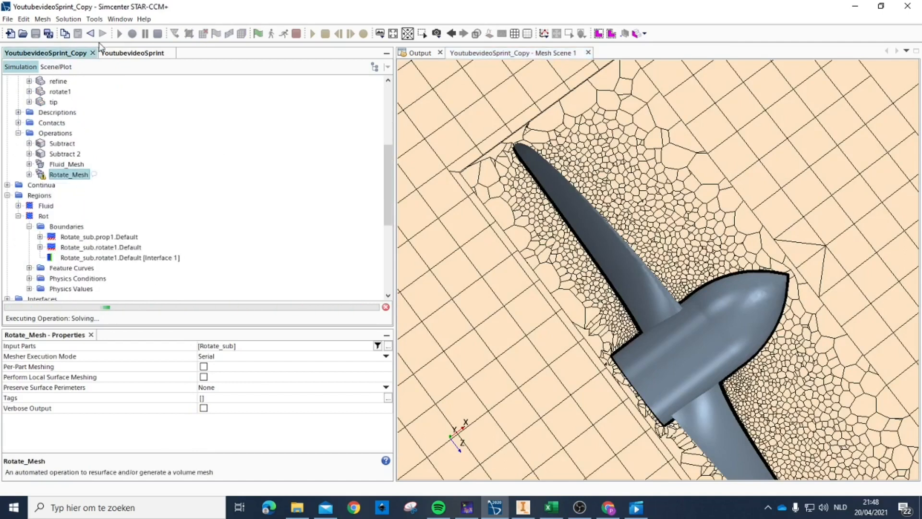
click(120, 53)
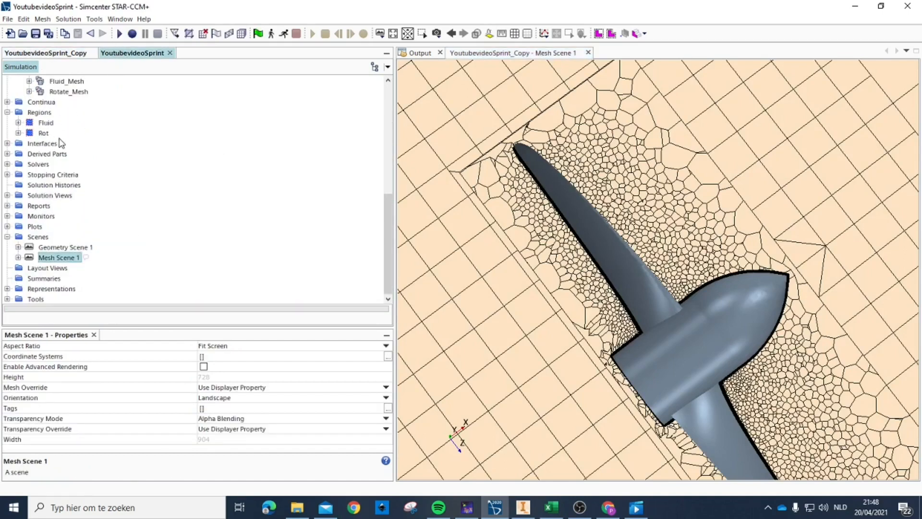
click(50, 53)
scroll(72, 173, down, 5)
scroll(48, 154, up, 3)
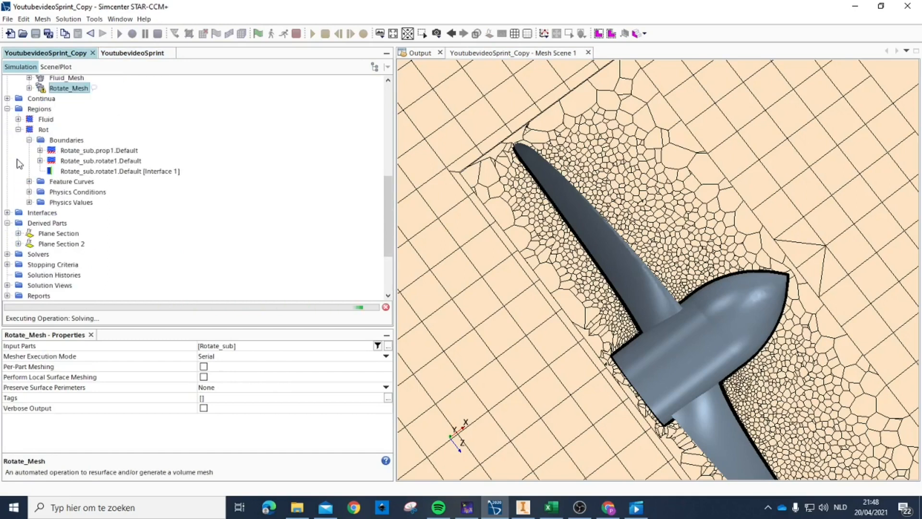
click(29, 140)
click(18, 129)
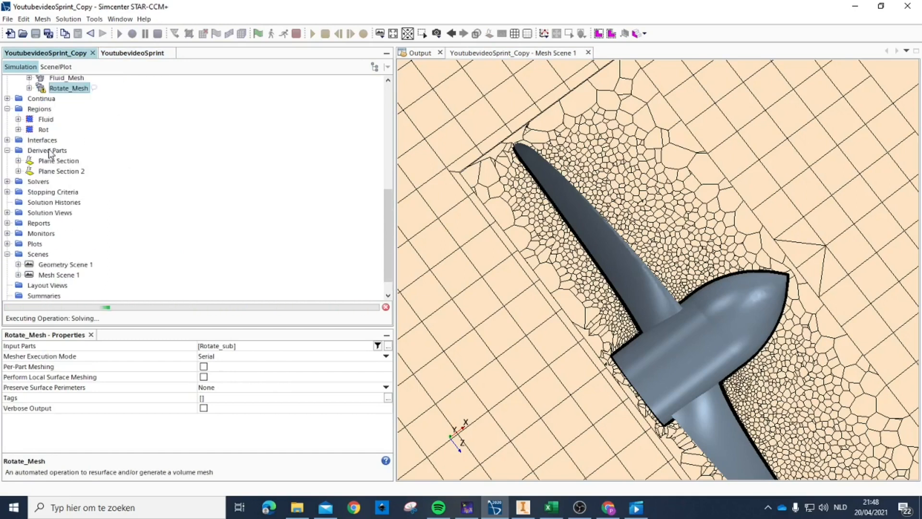
scroll(70, 150, up, 1)
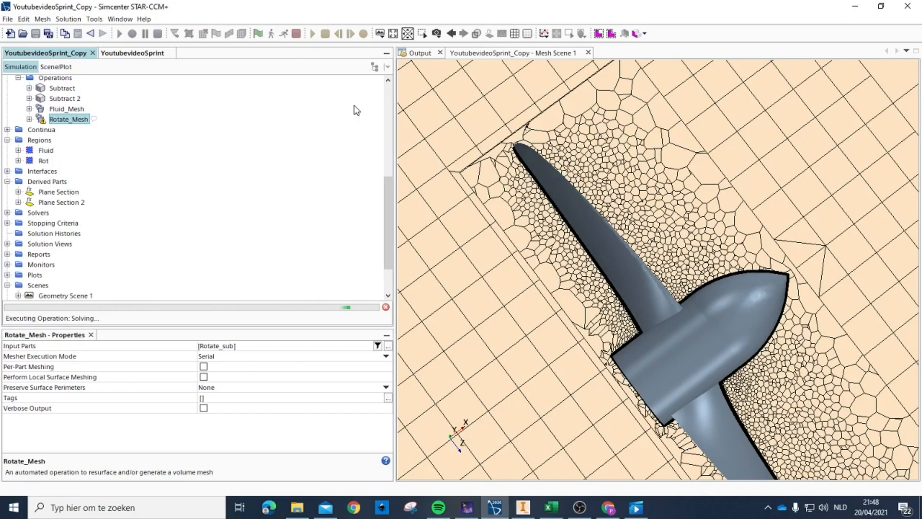
- Examine the copy's mesh refinement from the outer domain down to the propeller while Rotate_Mesh runs
scroll(561, 150, down, 2)
scroll(561, 150, down, 5)
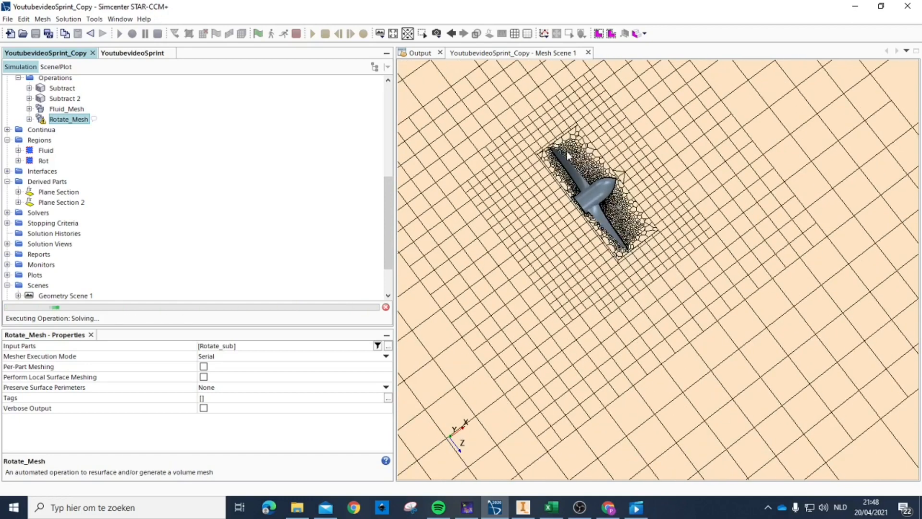
scroll(598, 197, down, 4)
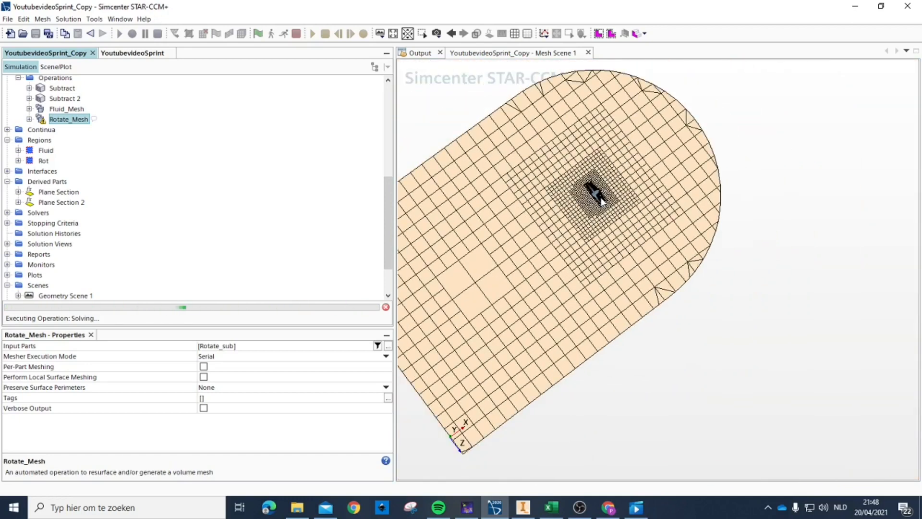
scroll(592, 197, up, 8)
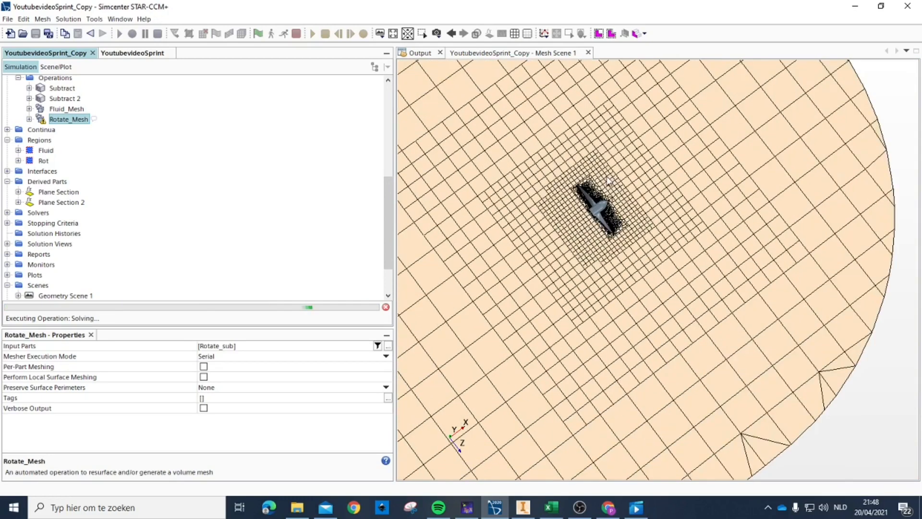
scroll(593, 205, down, 7)
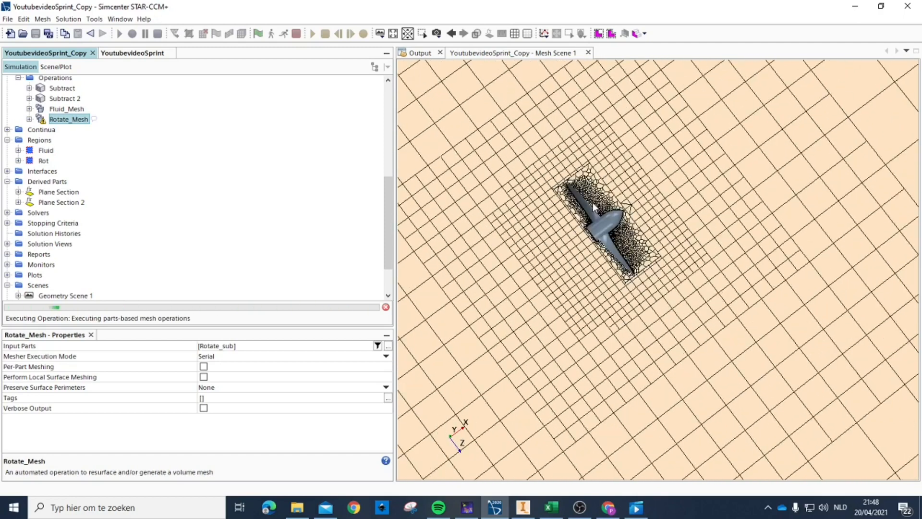
scroll(595, 208, up, 6)
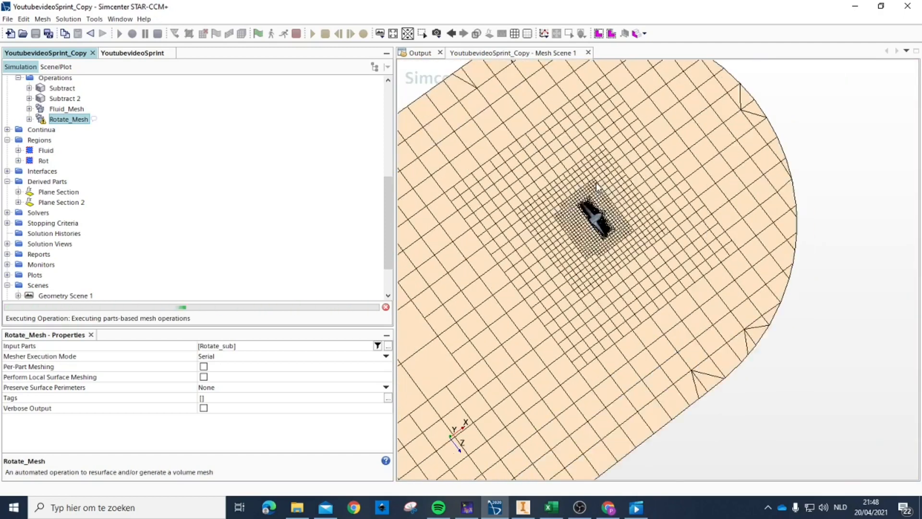
scroll(598, 231, up, 2)
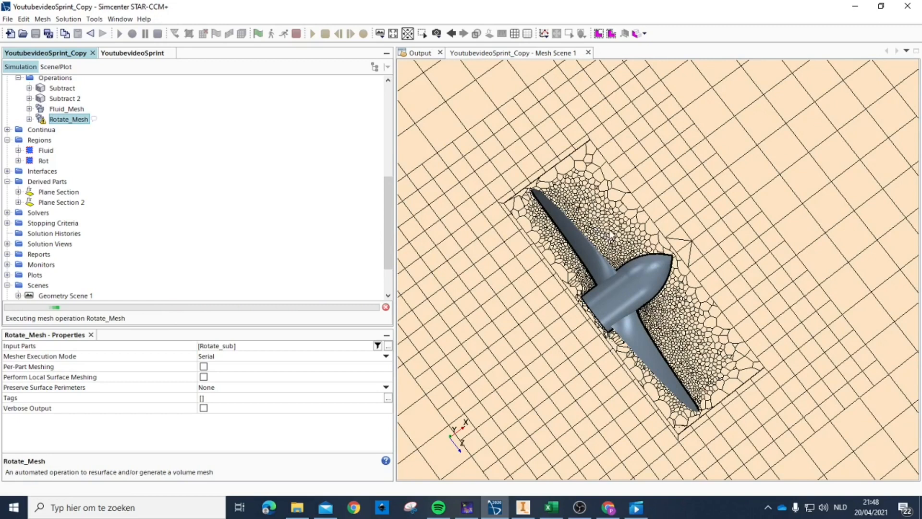
- Examine the regenerated mesh in the copy, especially between the hub's flat rear end and the rotating region's edge
click(620, 196)
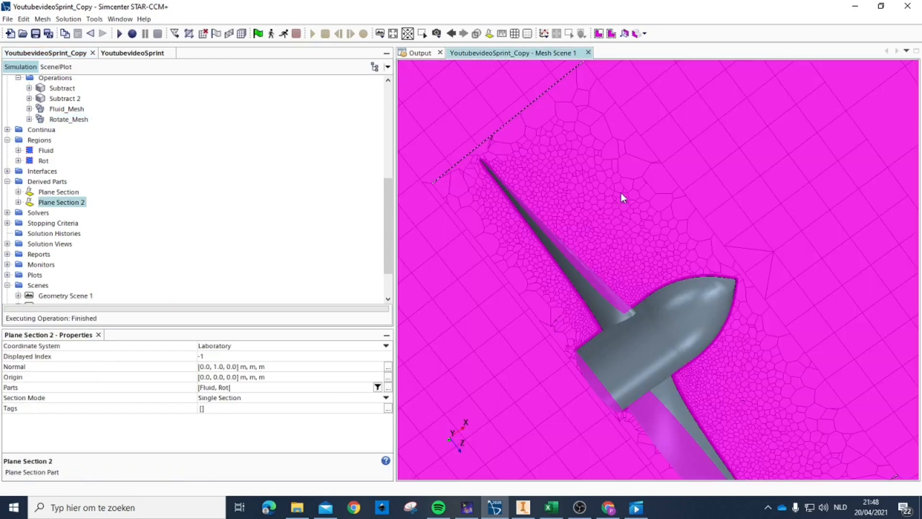
scroll(569, 198, down, 1)
scroll(663, 178, down, 8)
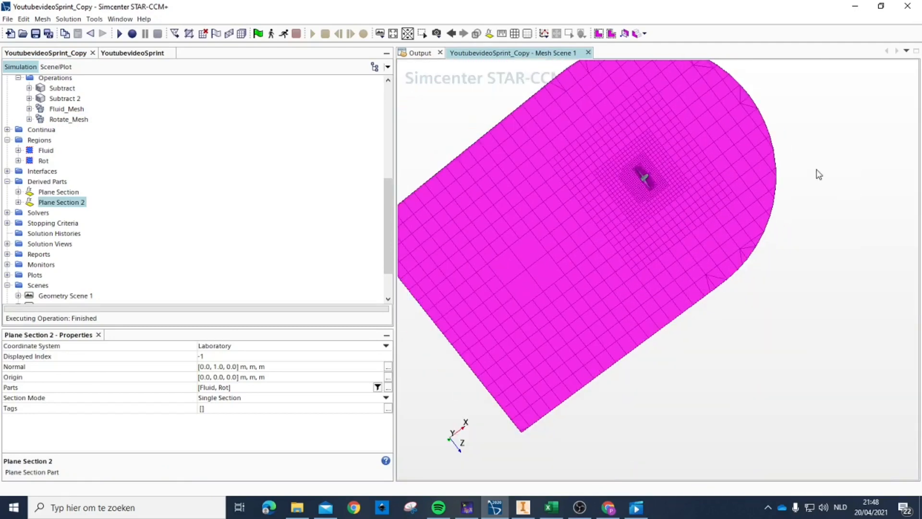
click(819, 174)
scroll(663, 177, up, 8)
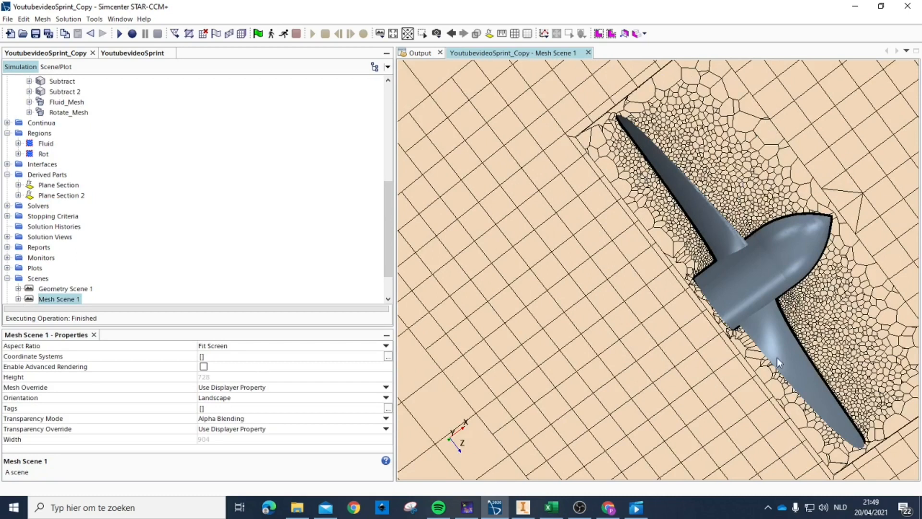
scroll(721, 320, down, 2)
scroll(696, 283, up, 5)
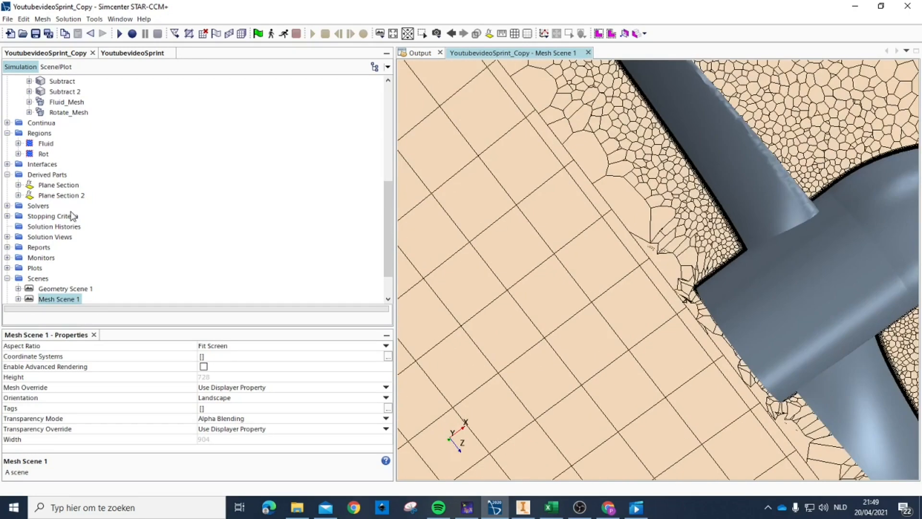
scroll(72, 216, down, 2)
scroll(56, 168, up, 3)
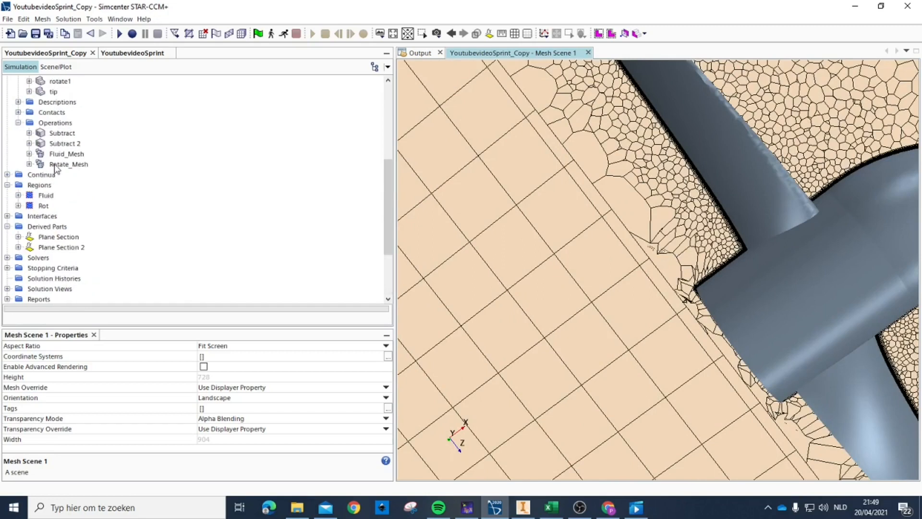
- Highlight the Volumetric Control of the copy's Rotate_Mesh operation and examine how its refine volume encloses the propeller mesh
click(29, 164)
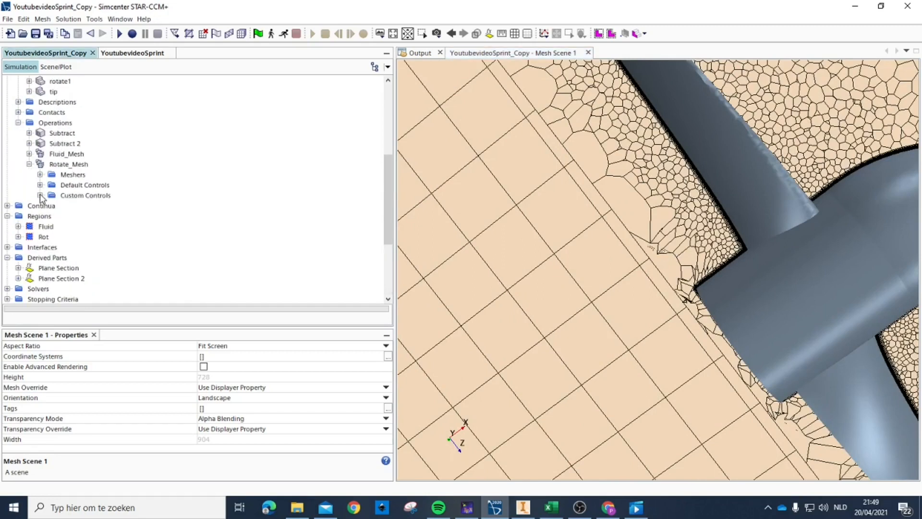
click(39, 195)
click(98, 226)
scroll(636, 247, down, 8)
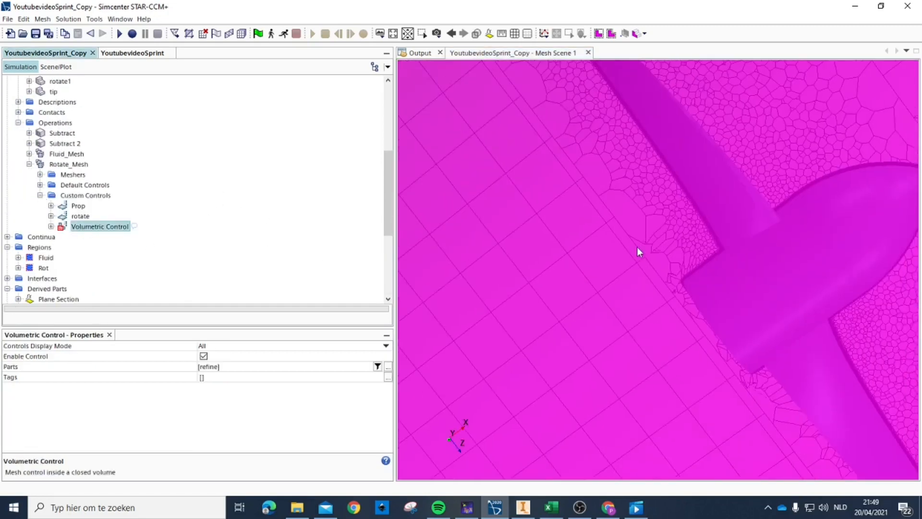
drag(721, 140, 638, 125)
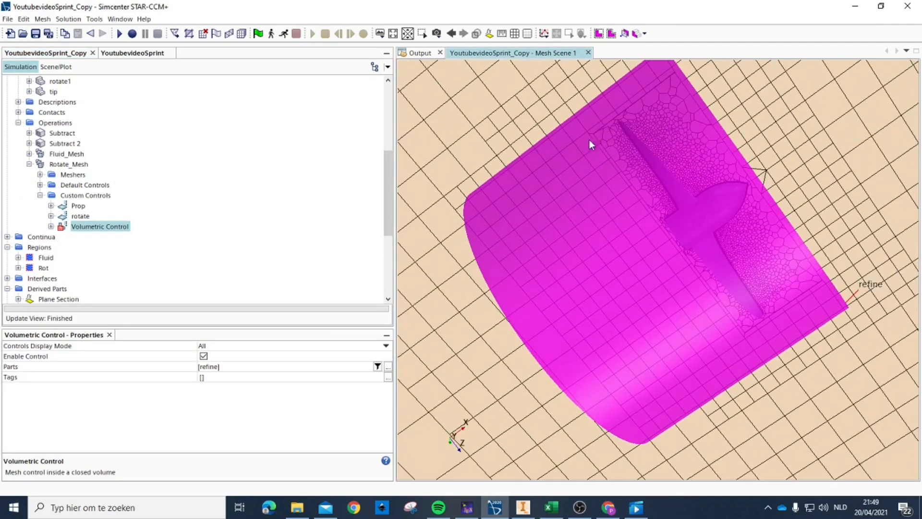
drag(550, 324, 656, 215)
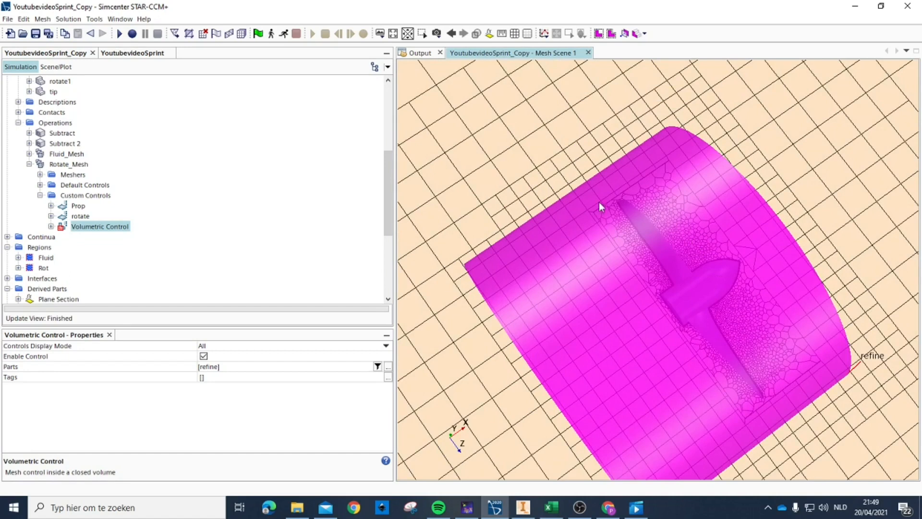
scroll(599, 206, up, 2)
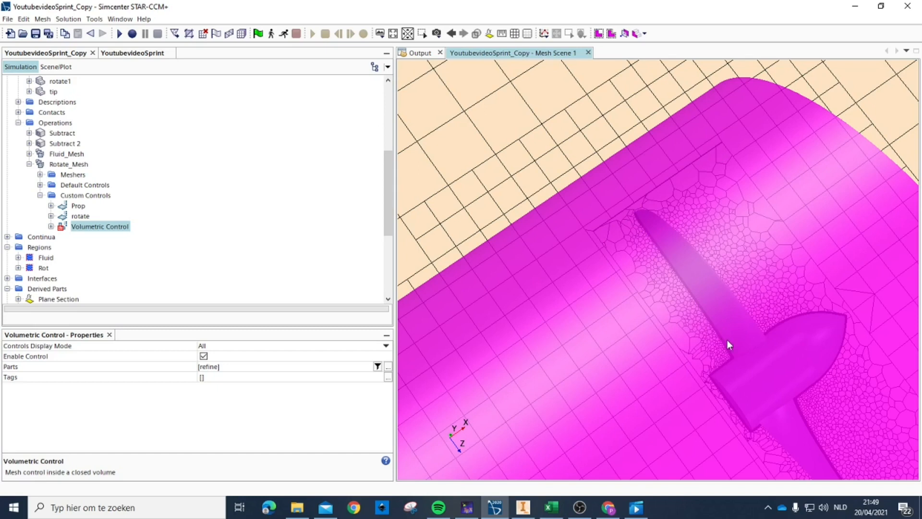
drag(752, 423, 682, 323)
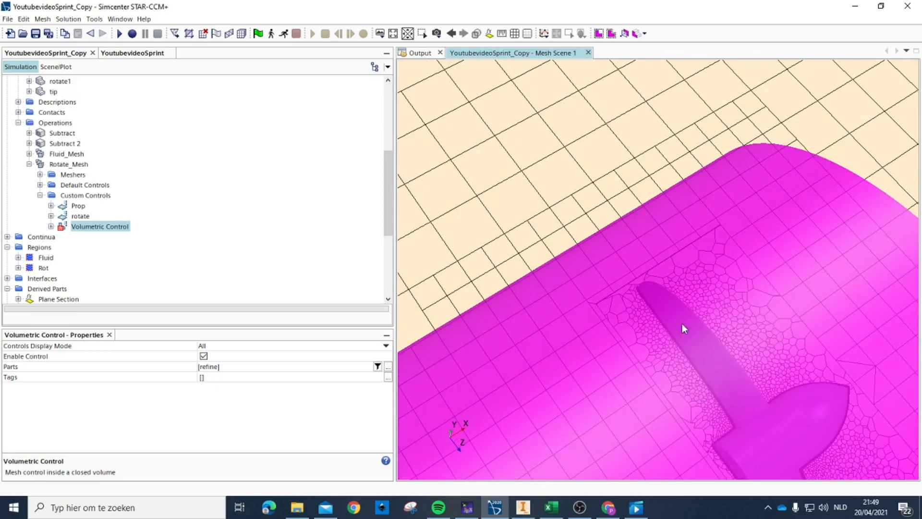
drag(654, 293, 652, 286)
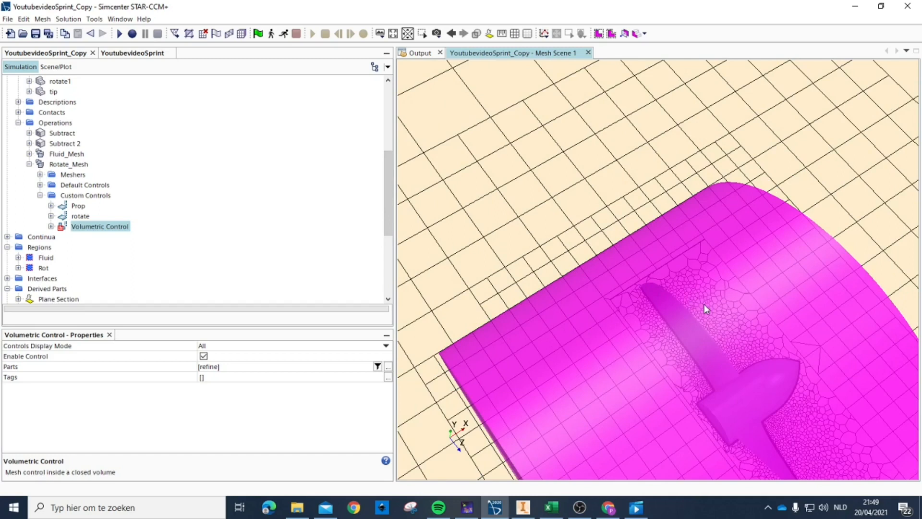
drag(692, 368, 681, 434)
scroll(672, 227, up, 3)
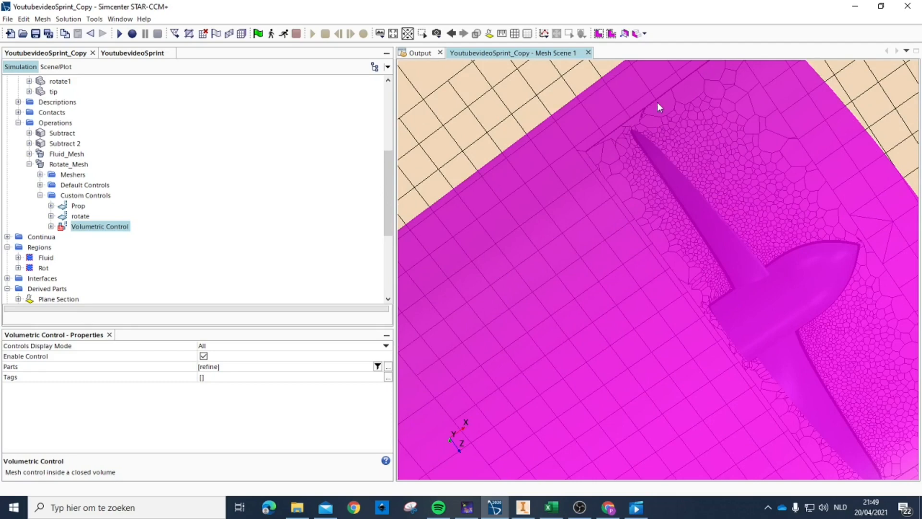
scroll(609, 163, down, 10)
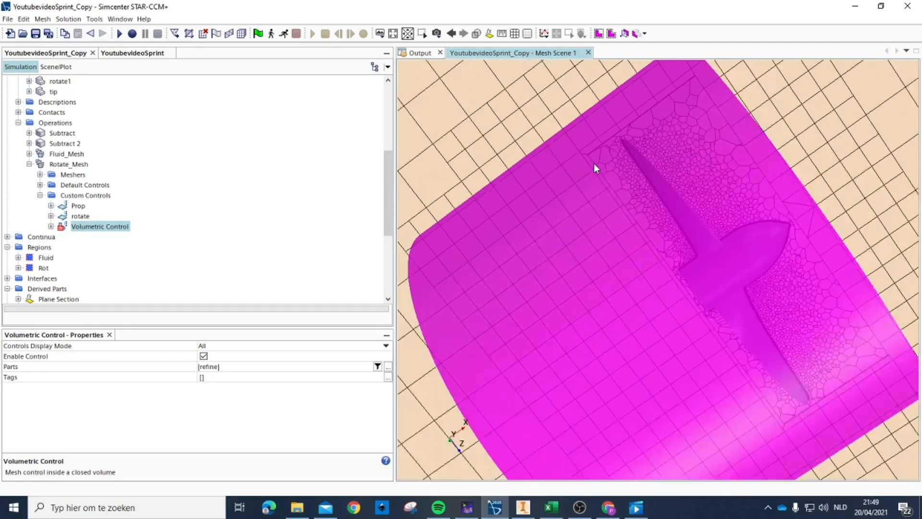
click(836, 182)
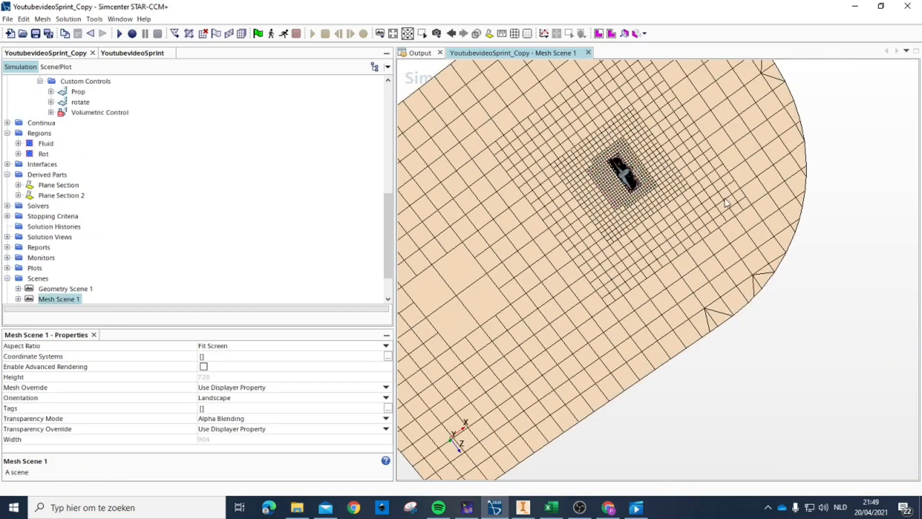
- Check the rotate control's Target Surface Size in the copy against the mesh behind the hub, and collapse the custom controls
scroll(644, 172, up, 10)
drag(544, 178, 564, 171)
scroll(629, 189, up, 3)
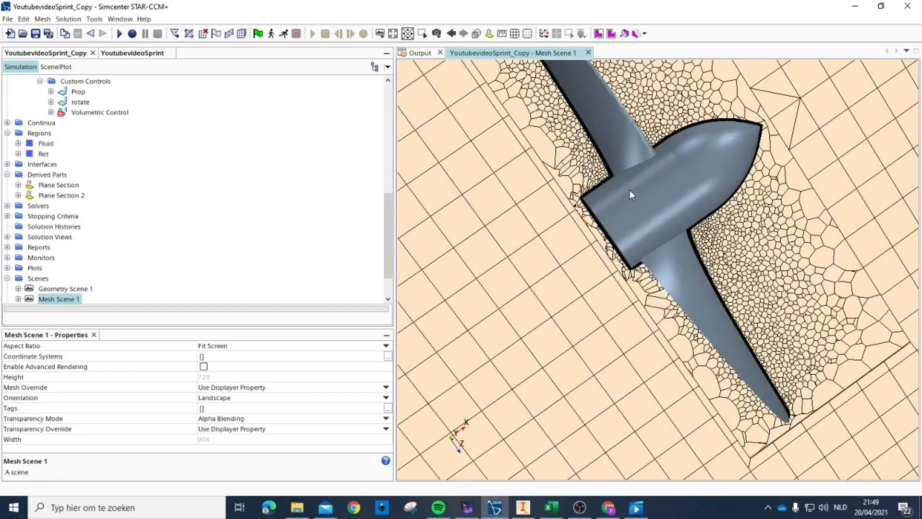
scroll(73, 161, up, 3)
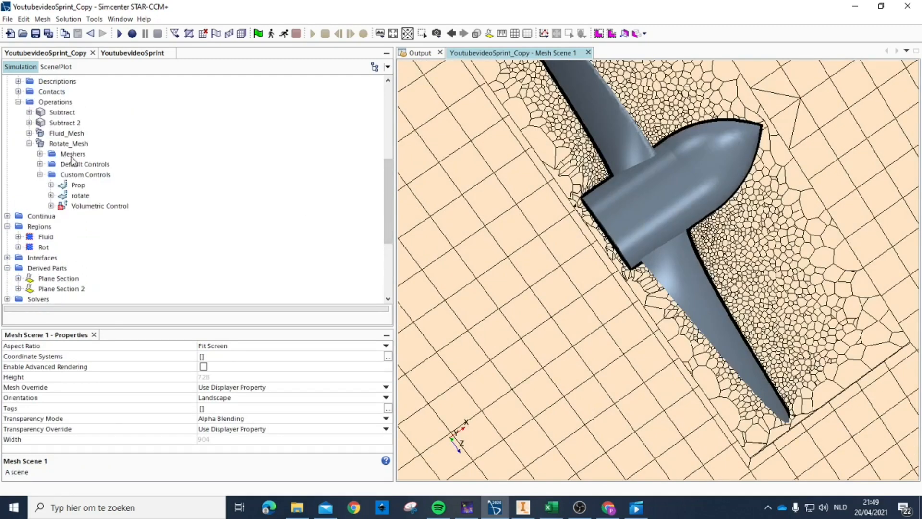
click(51, 196)
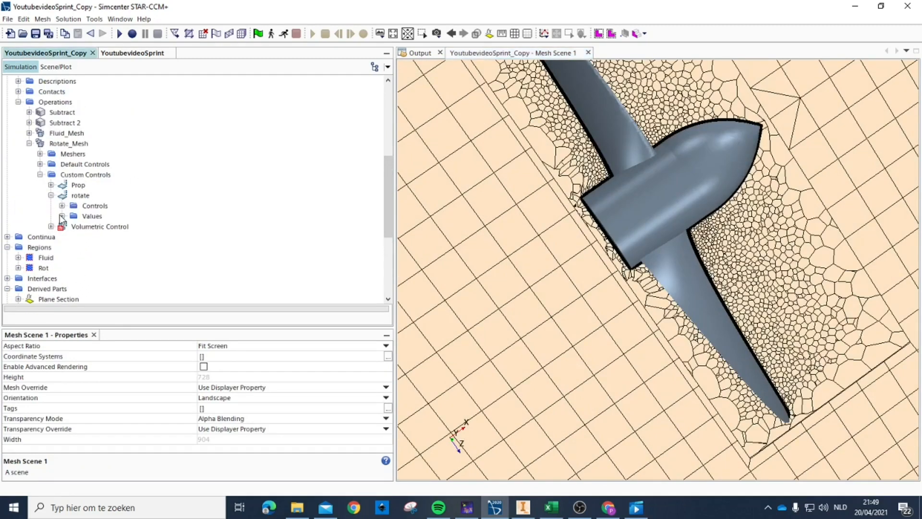
click(62, 216)
click(104, 228)
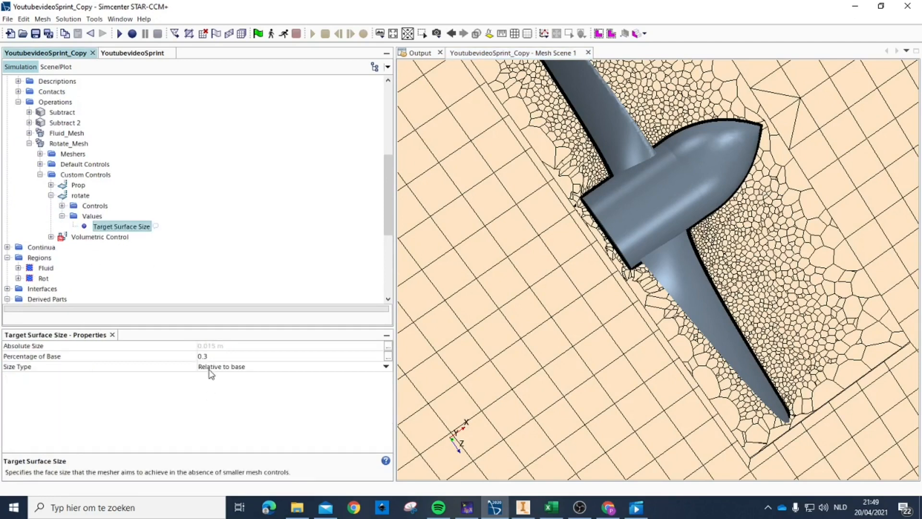
scroll(558, 194, up, 3)
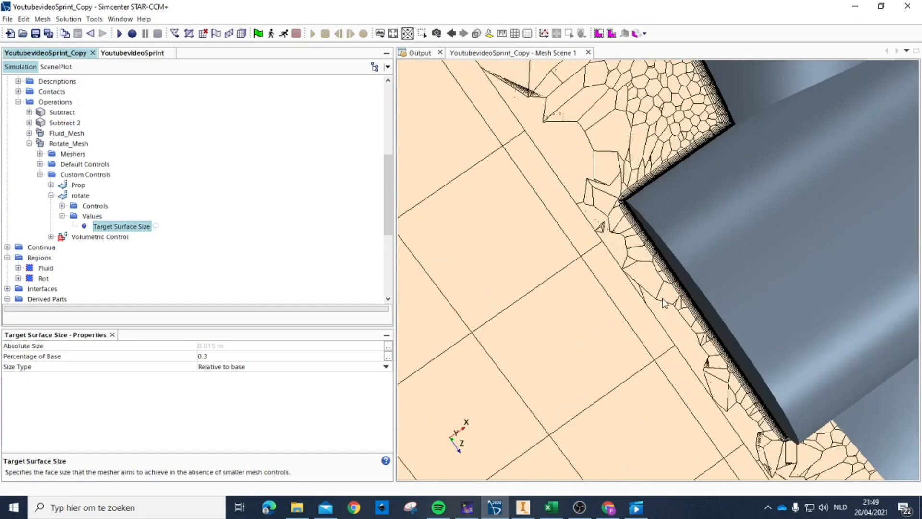
drag(556, 135, 580, 174)
scroll(581, 308, down, 3)
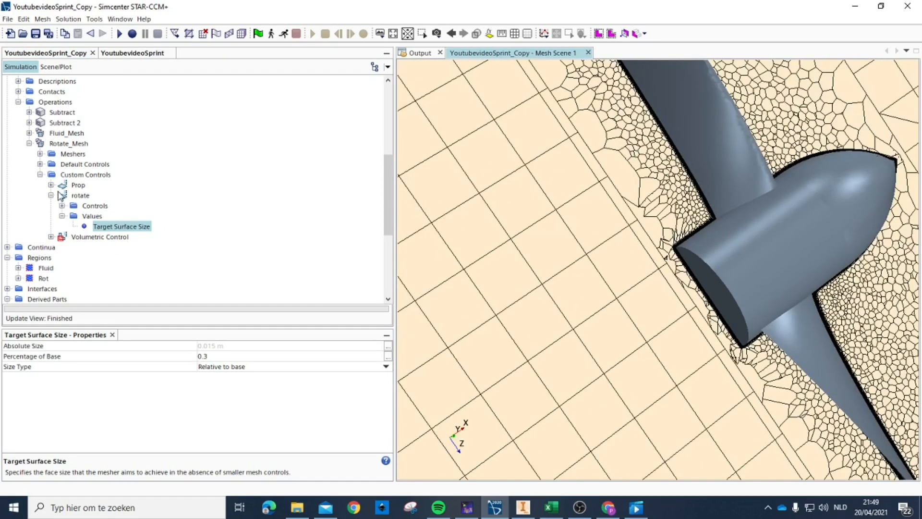
click(51, 195)
click(40, 174)
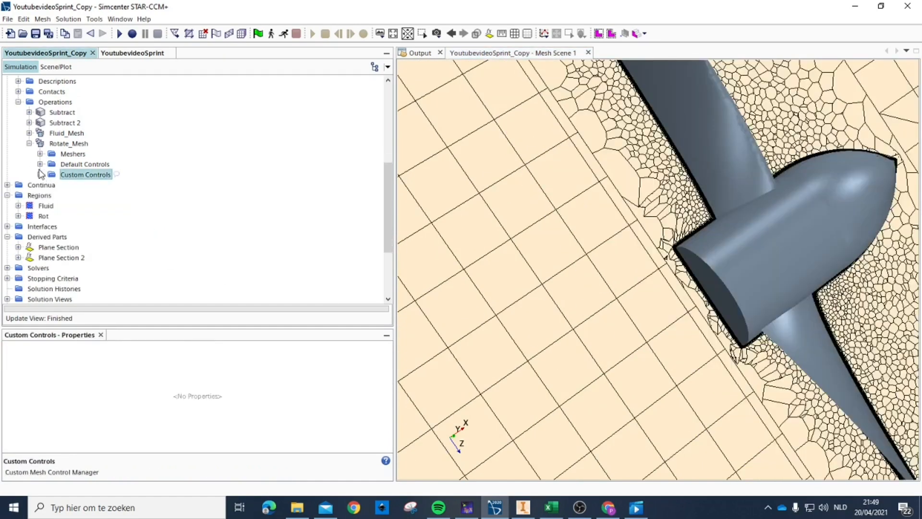
- In the original YoutubevideoSprint simulation, inspect the part surfaces of Rotate_Mesh's custom controls Prop and rotate
click(126, 53)
scroll(90, 131, up, 4)
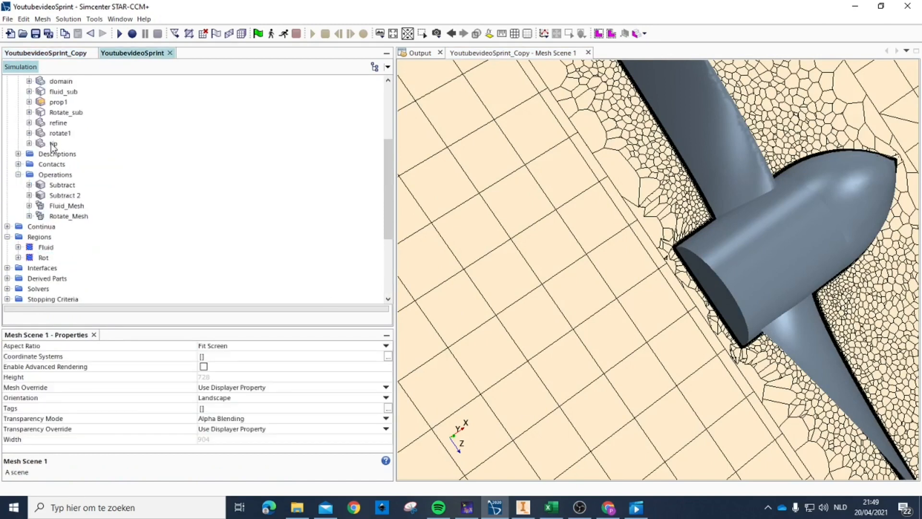
click(29, 217)
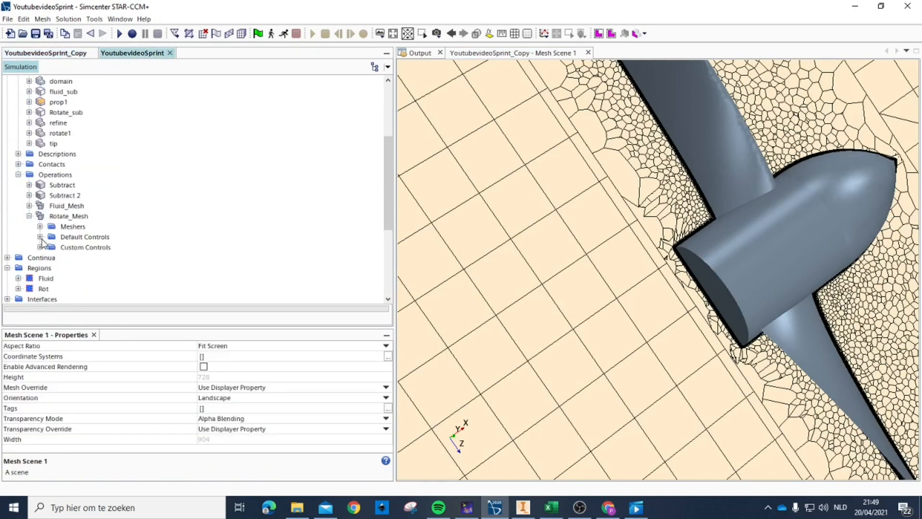
click(40, 247)
click(78, 258)
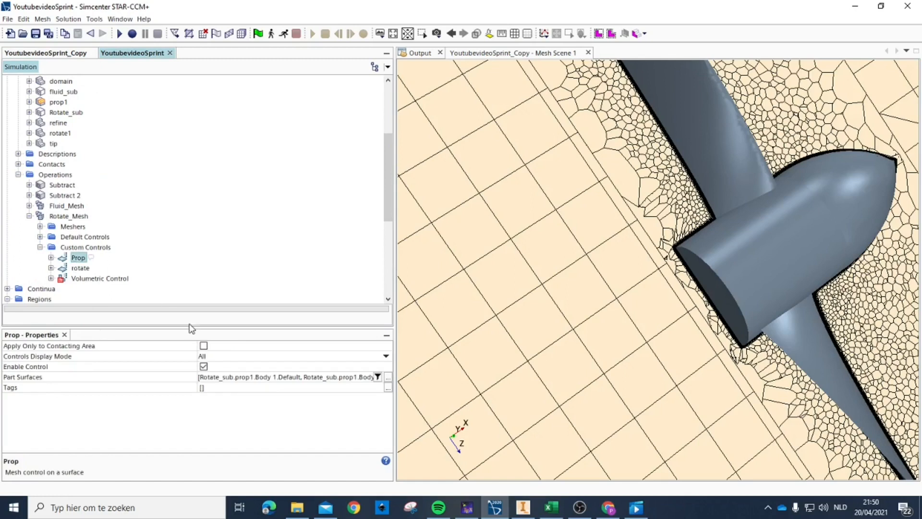
click(63, 268)
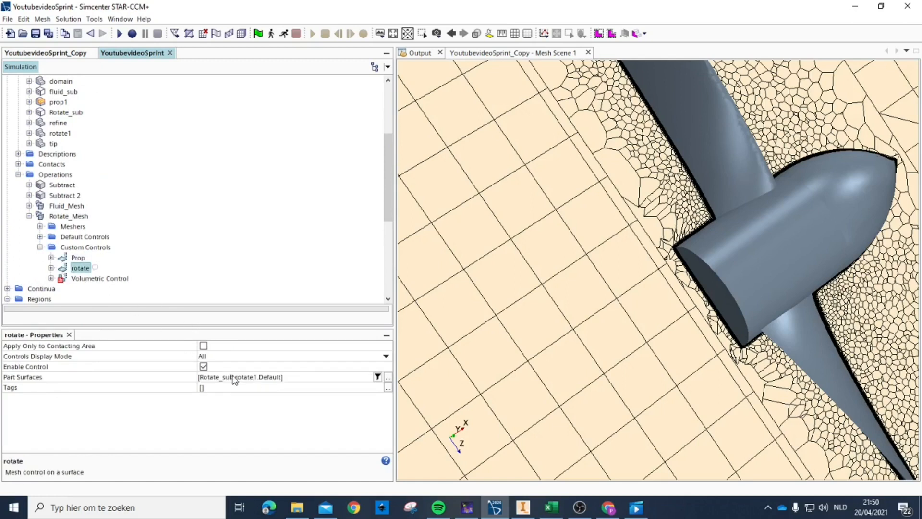
- Switch the Target Surface Size of the original simulation's rotate control to Custom
click(51, 268)
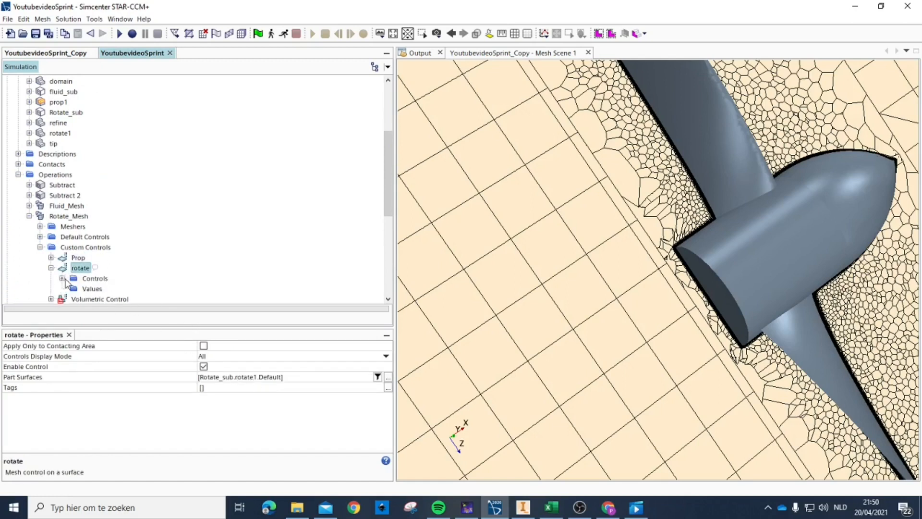
click(62, 278)
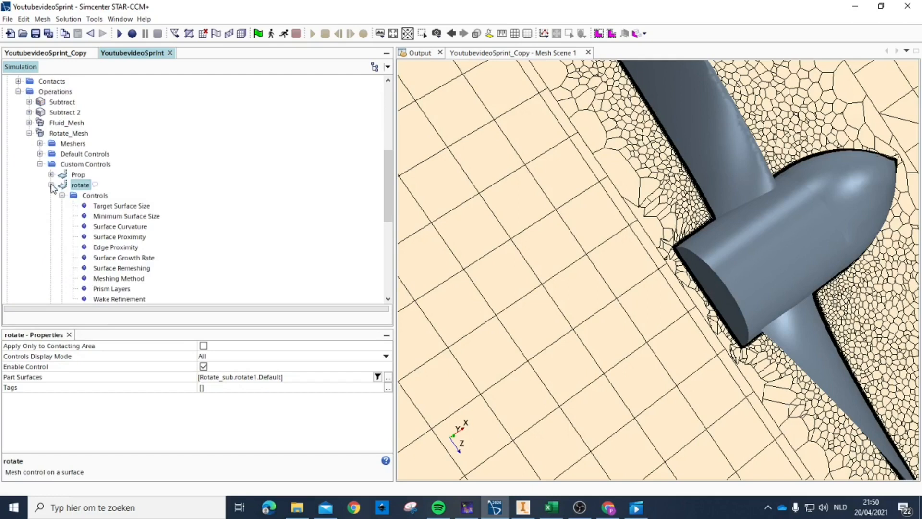
click(103, 207)
click(216, 345)
click(224, 361)
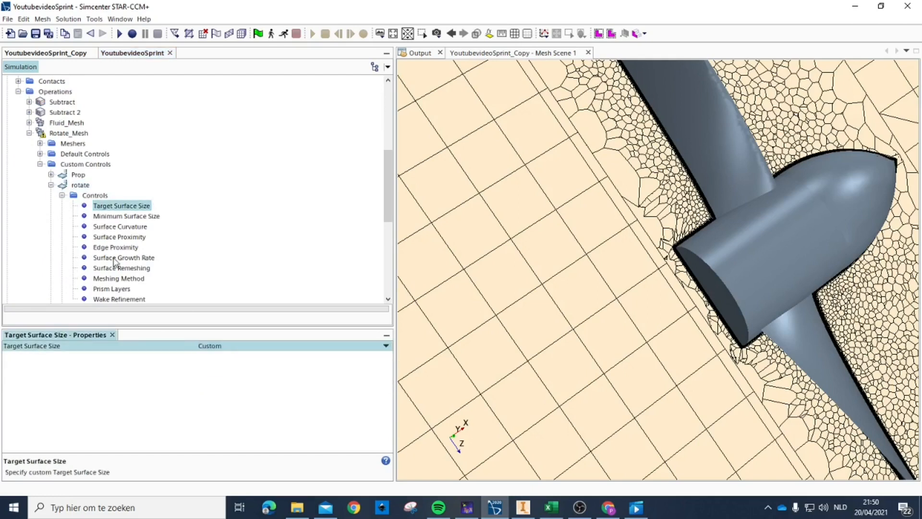
- Set the rotate control's custom target surface size to 0.1 percent of base
scroll(105, 208, down, 5)
click(62, 154)
click(94, 172)
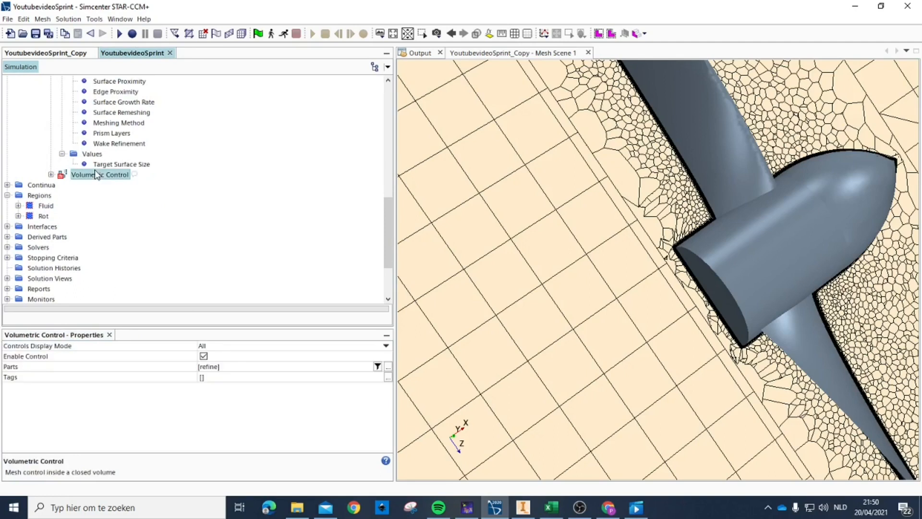
click(115, 165)
click(204, 356)
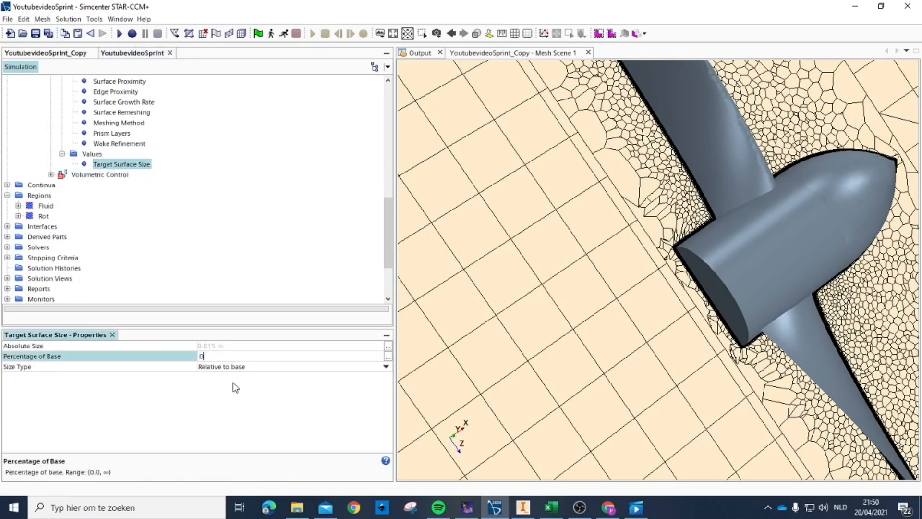
text(.1)
key(Return)
- Execute the original simulation's Rotate_Mesh operation
scroll(117, 240, up, 7)
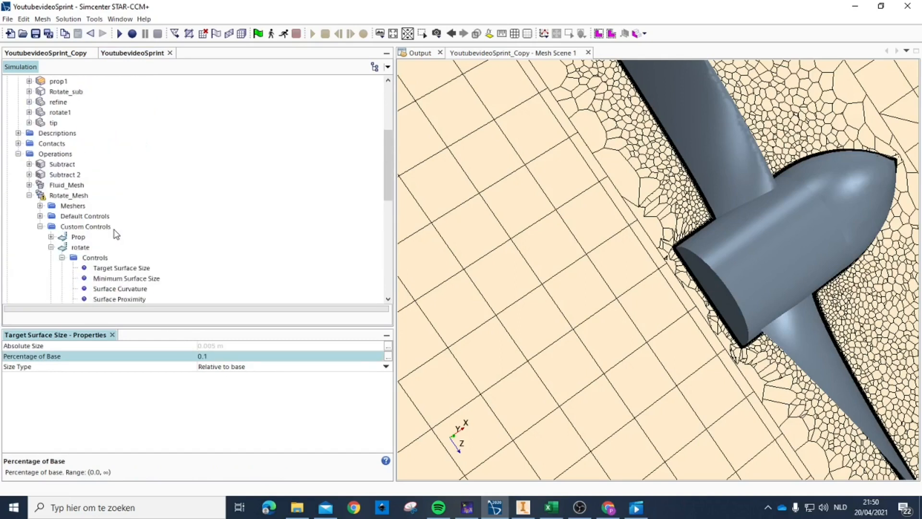
right_click(65, 197)
click(92, 215)
- In the copy simulation, close Mesh Scene 1 and the output windows, and collapse the Rotate_Mesh operation
click(45, 53)
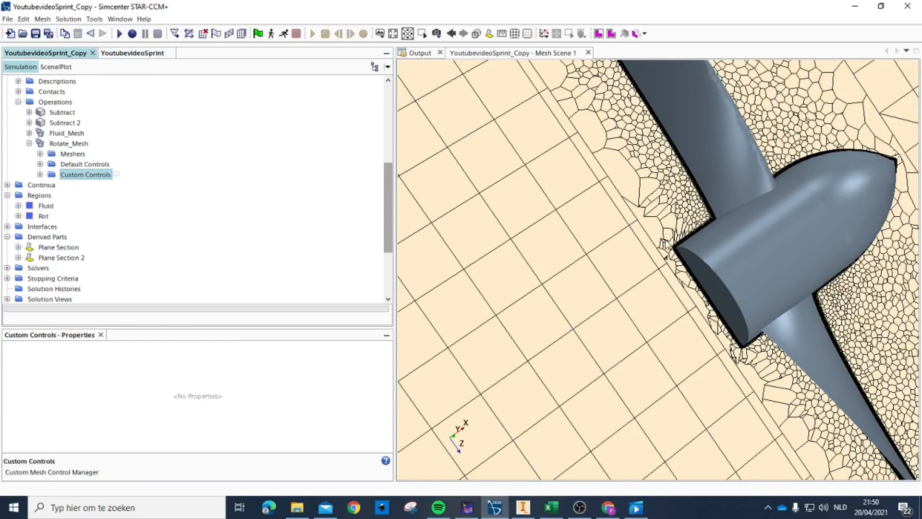
scroll(725, 227, down, 2)
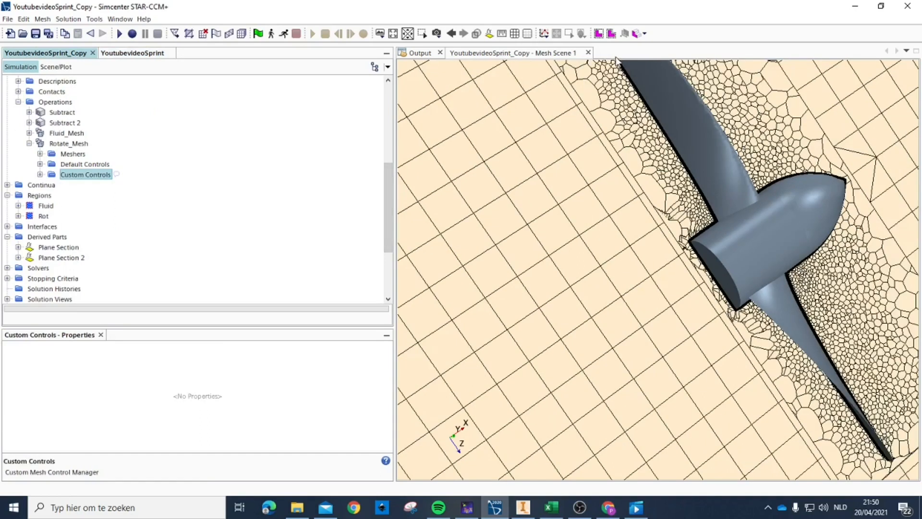
click(588, 52)
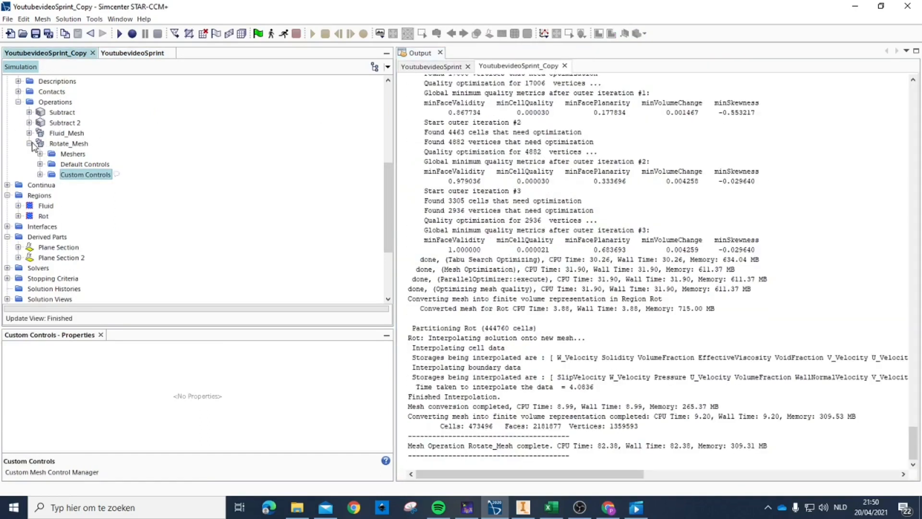
click(30, 143)
scroll(60, 186, up, 2)
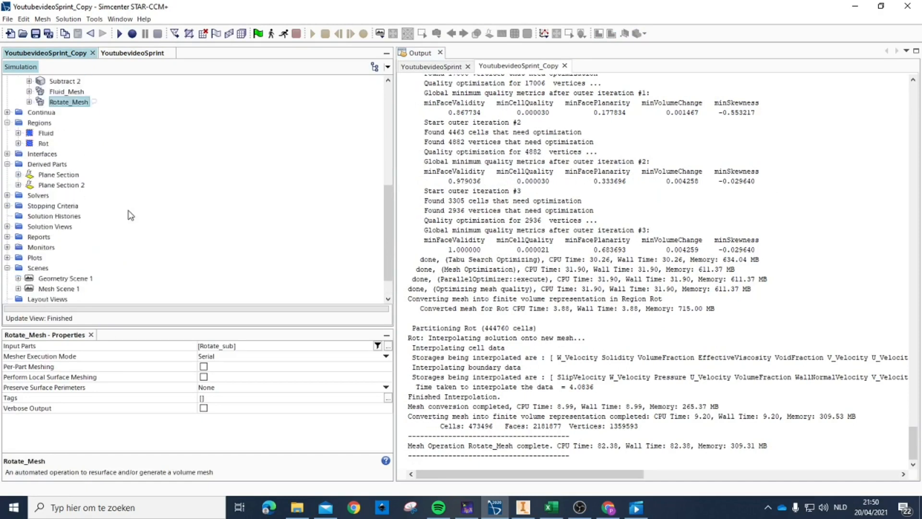
click(565, 65)
click(508, 52)
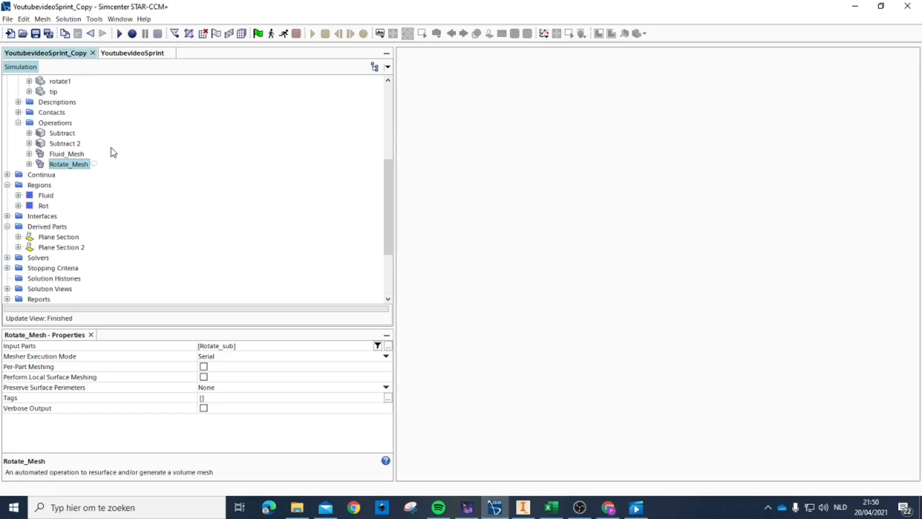
scroll(111, 151, up, 3)
scroll(75, 205, down, 2)
scroll(72, 210, down, 2)
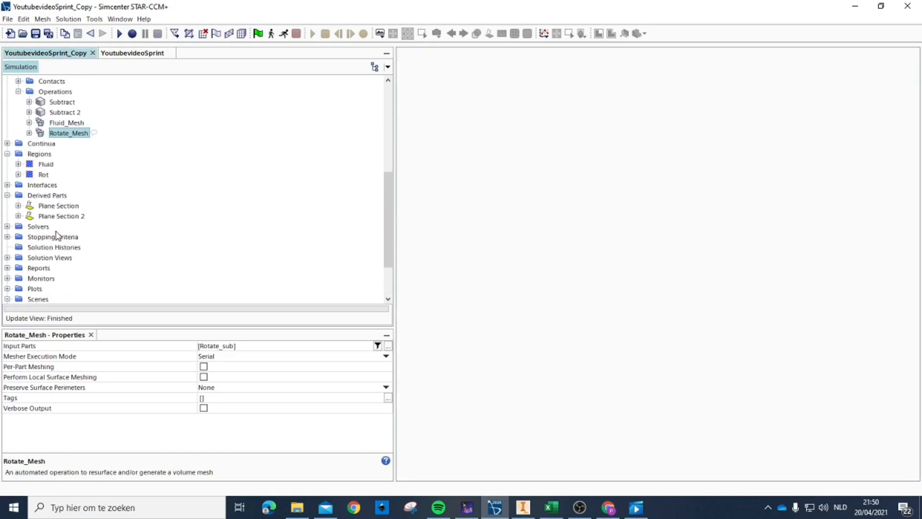
scroll(54, 222, up, 7)
scroll(55, 222, down, 6)
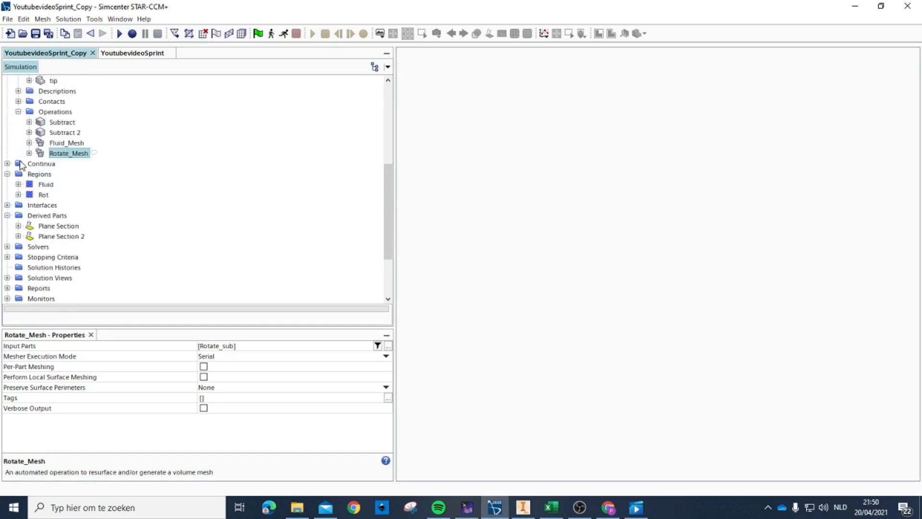
scroll(11, 205, up, 3)
scroll(31, 163, down, 4)
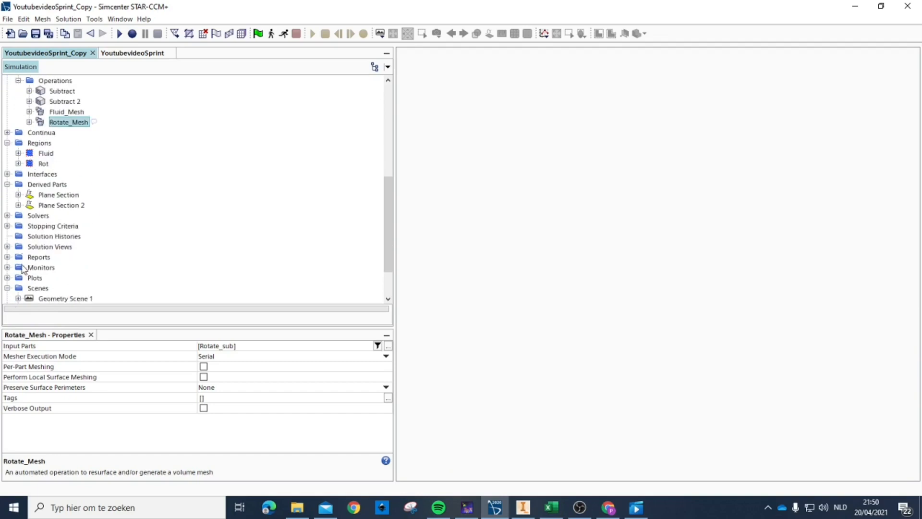
- Open Mesh Scene 1 of the copy simulation to examine the mesh around the propeller
scroll(16, 289, down, 2)
double_click(57, 258)
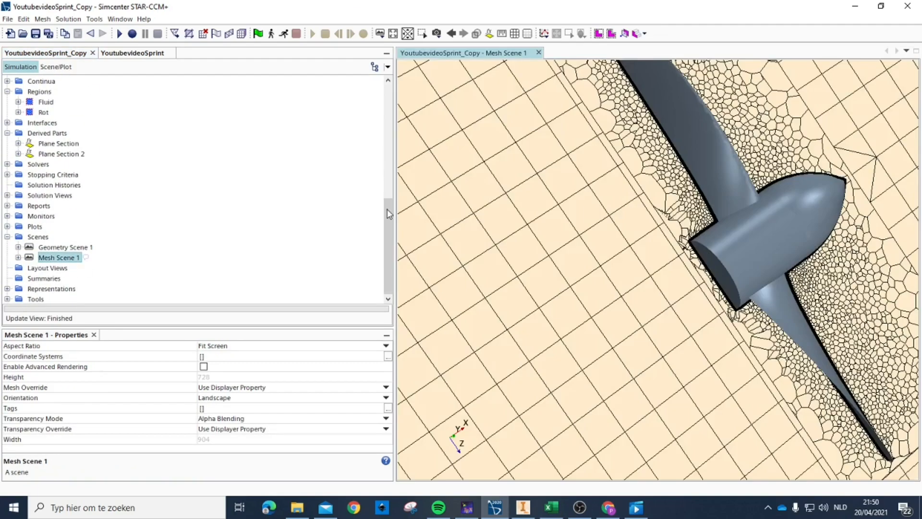
scroll(644, 226, down, 3)
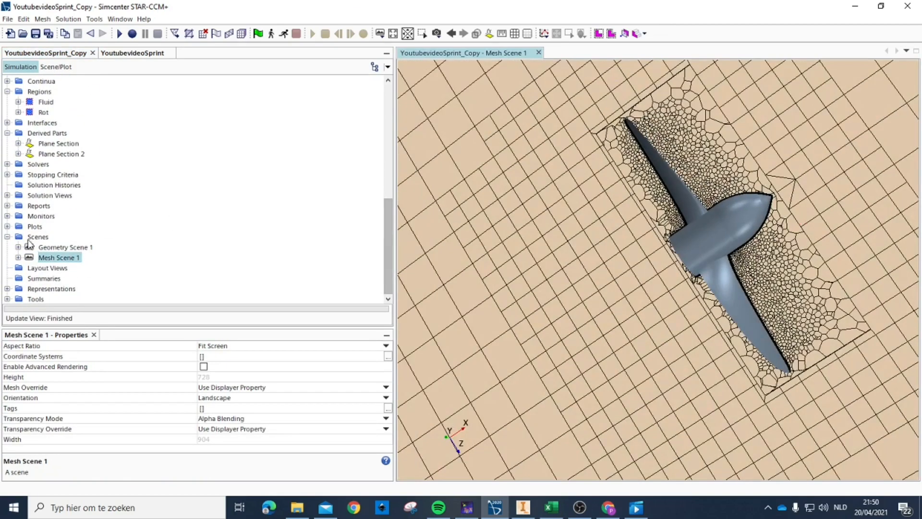
- Create a new scalar scene in the copy simulation and select it
right_click(38, 237)
mouse_move(70, 250)
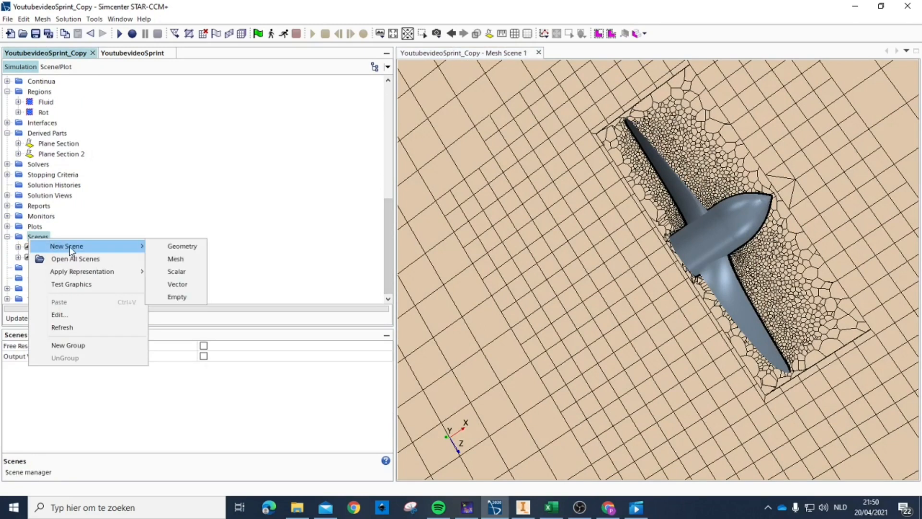
click(176, 272)
drag(586, 308, 586, 324)
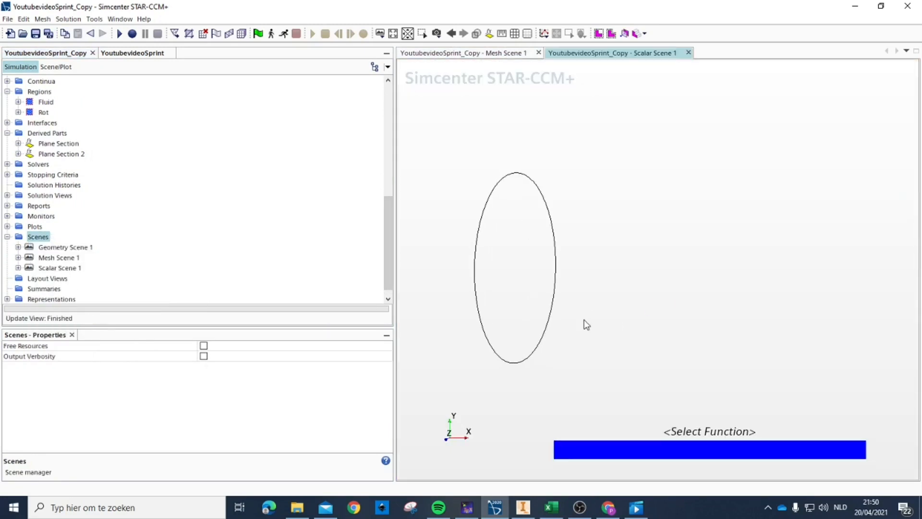
click(59, 268)
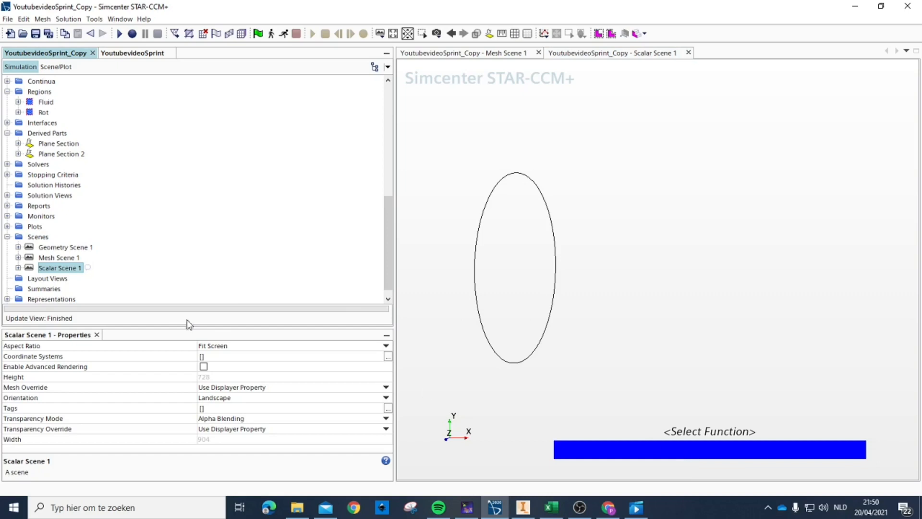
- Show the scalar scene's displayers and hide the Outline 1 displayer
click(56, 66)
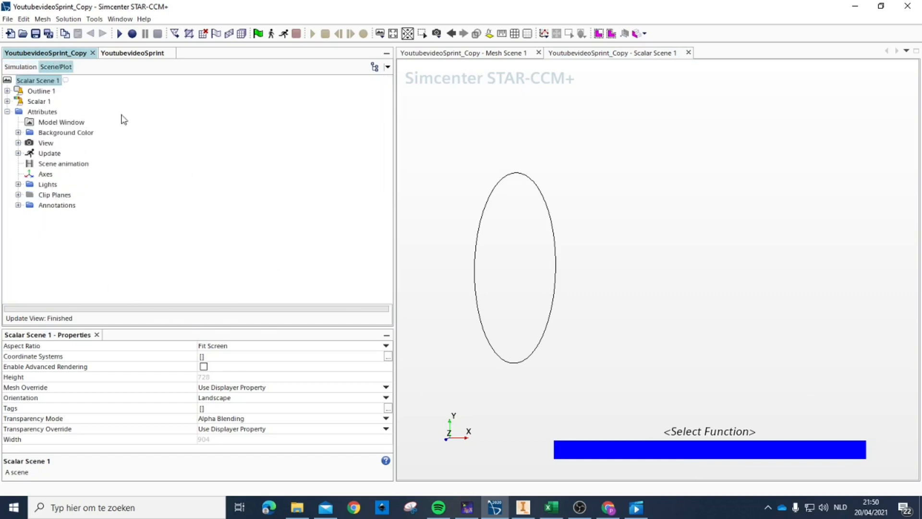
click(36, 101)
click(37, 91)
right_click(31, 91)
click(72, 97)
click(38, 101)
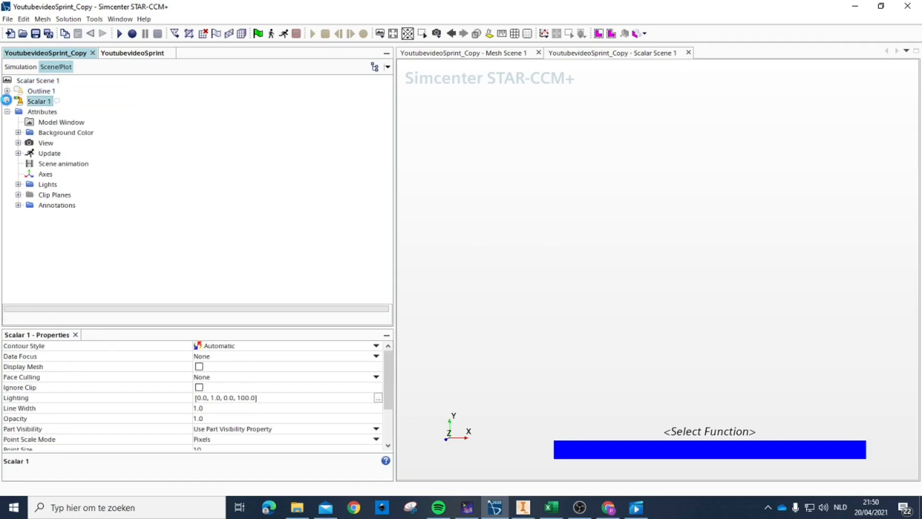
- Assign Plane Section 2 as the displayed part of the Scalar 1 displayer
click(7, 100)
right_click(35, 113)
click(67, 120)
scroll(451, 226, down, 5)
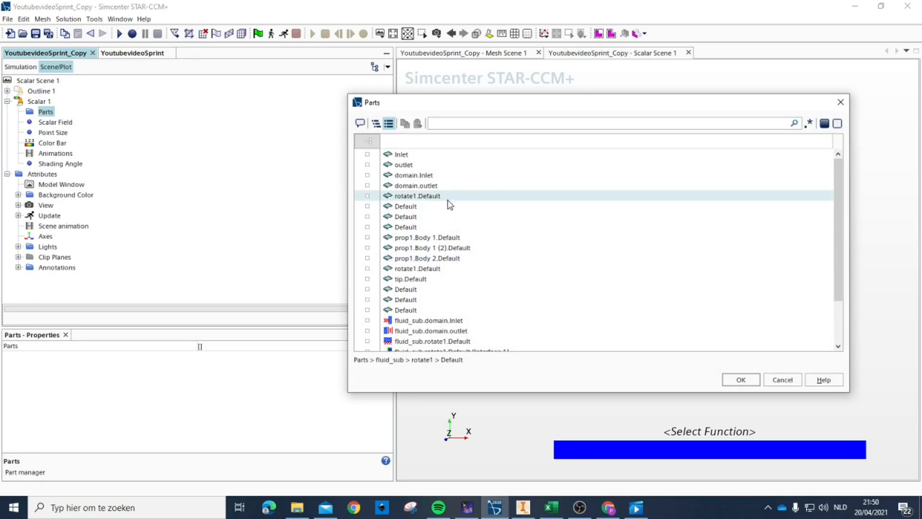
click(367, 346)
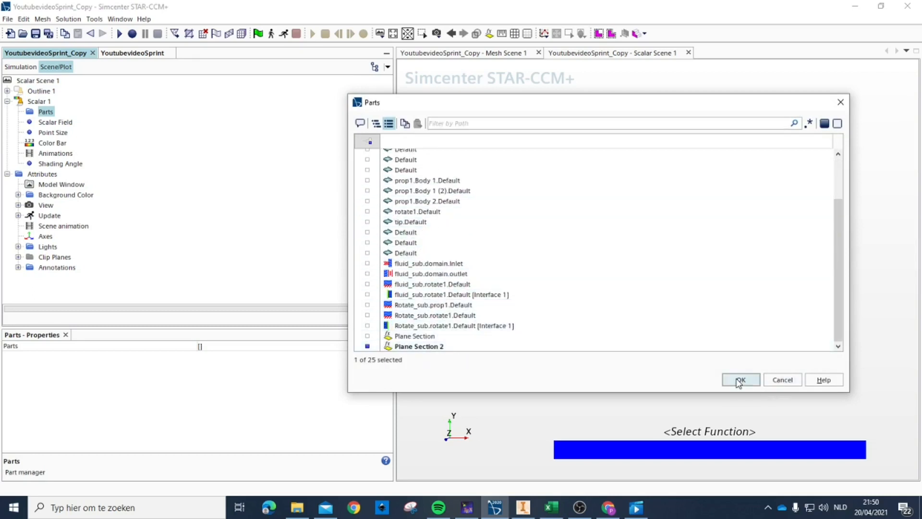
click(740, 379)
drag(632, 237, 678, 287)
scroll(704, 259, up, 10)
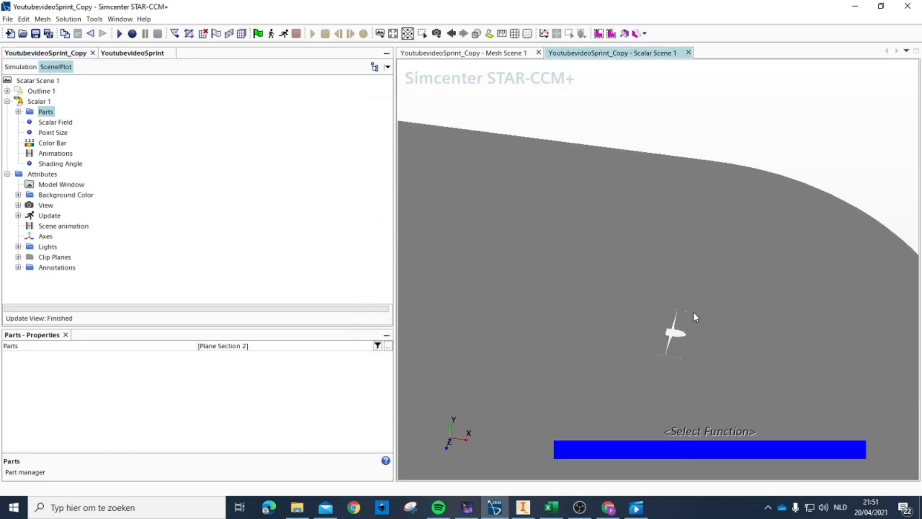
scroll(683, 329, up, 4)
drag(664, 358, 675, 389)
scroll(682, 399, down, 4)
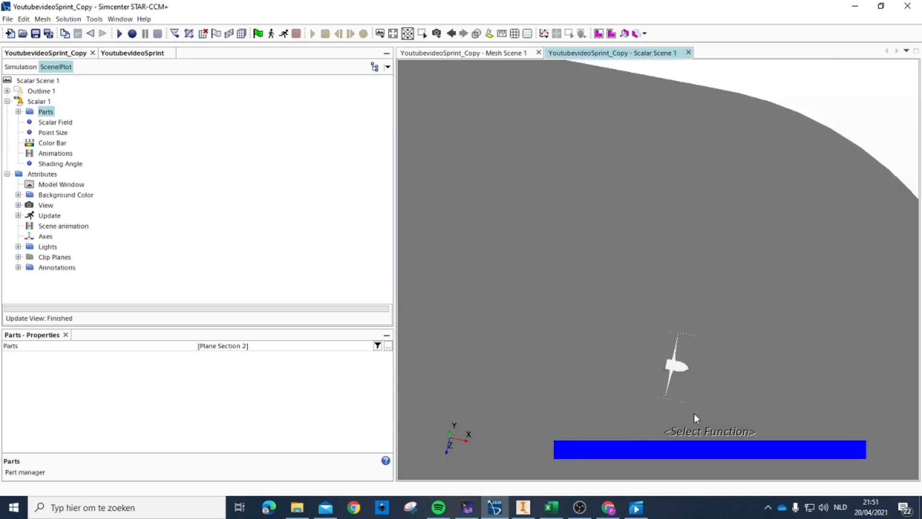
scroll(692, 415, up, 4)
- Add a surface displayer to Scalar Scene 1 and expand its contents
click(34, 82)
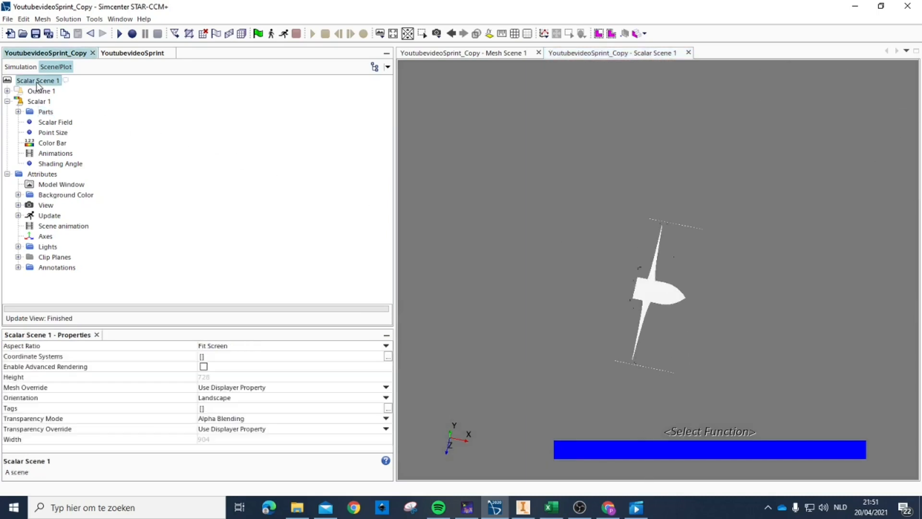
right_click(37, 81)
mouse_move(97, 126)
mouse_move(165, 115)
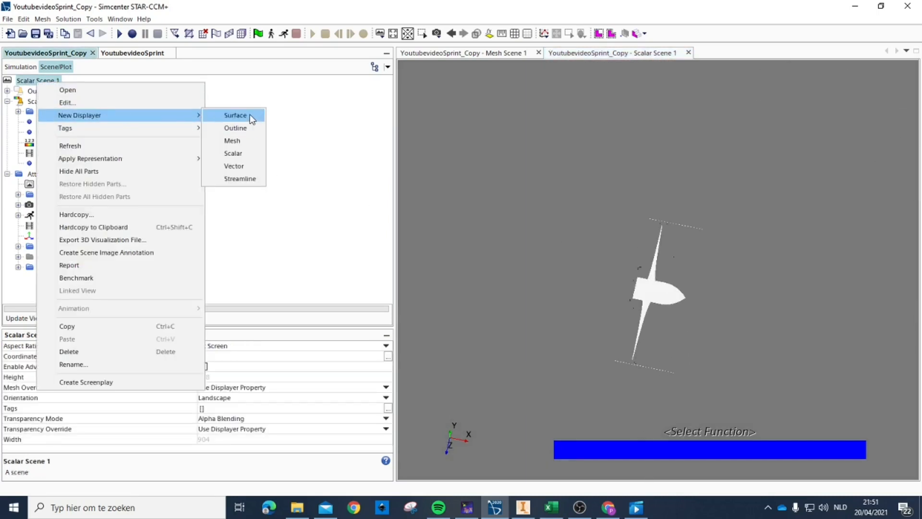
click(231, 115)
click(7, 173)
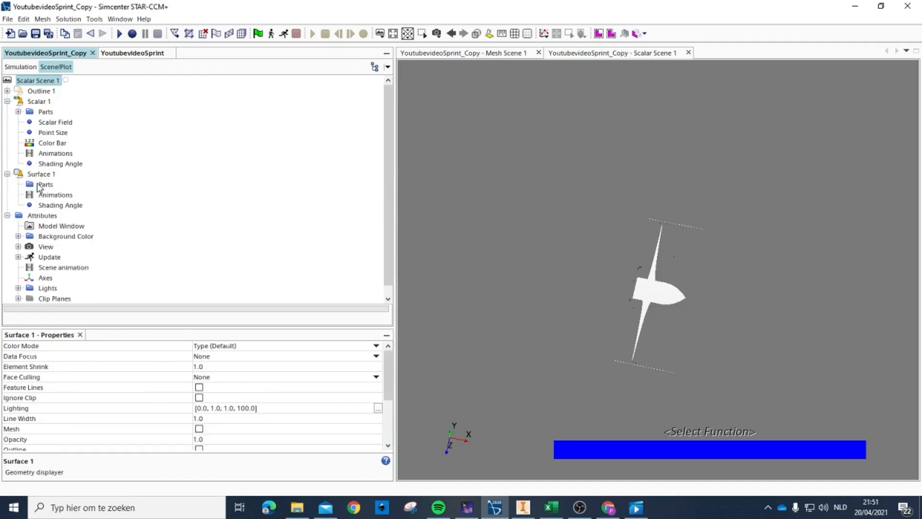
- Assign the propeller boundary Rotate_sub.prop1.Default as the surface displayer's part
right_click(40, 184)
click(68, 192)
scroll(428, 231, down, 10)
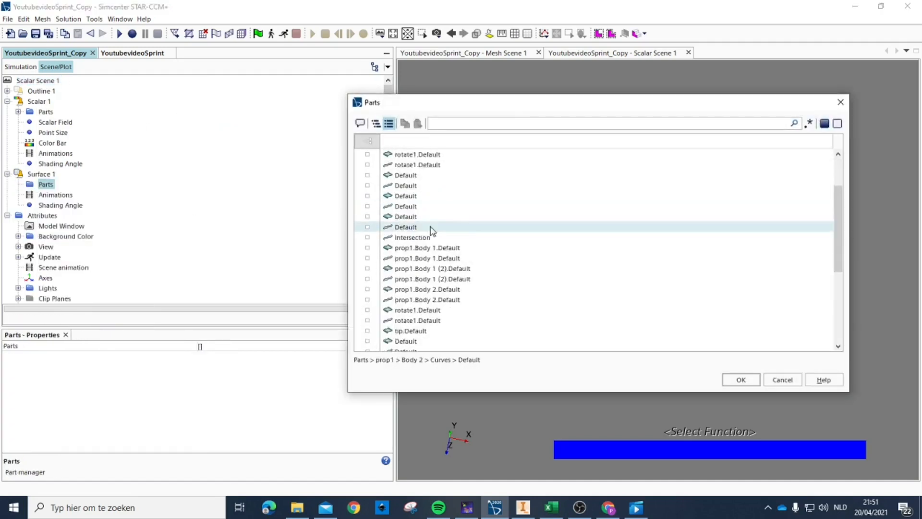
click(438, 300)
click(742, 379)
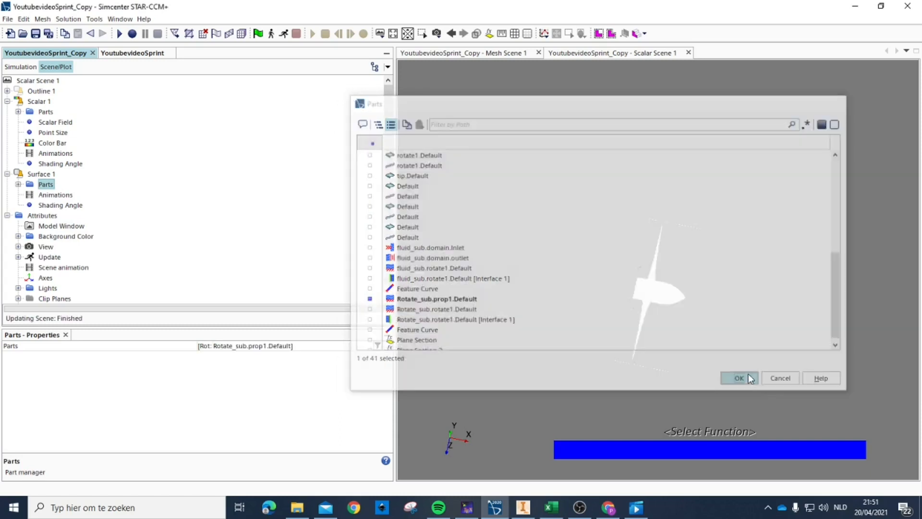
click(680, 290)
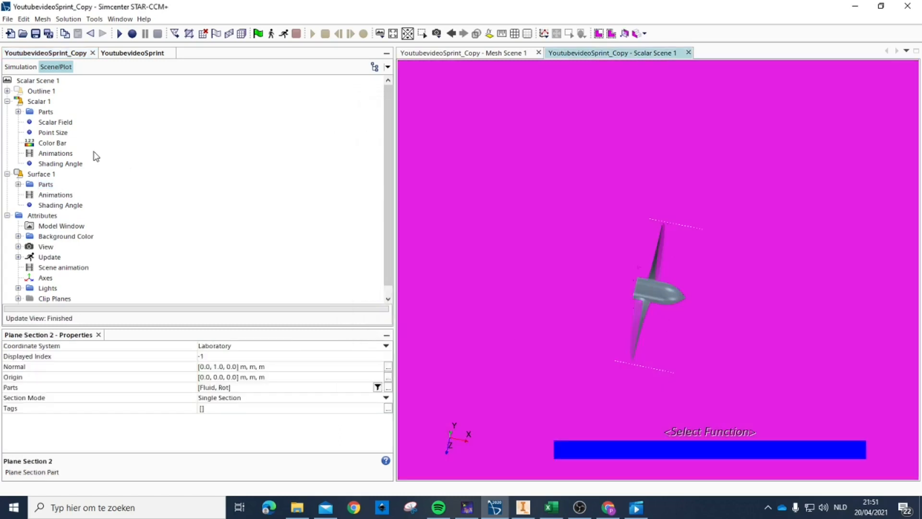
click(40, 102)
click(48, 114)
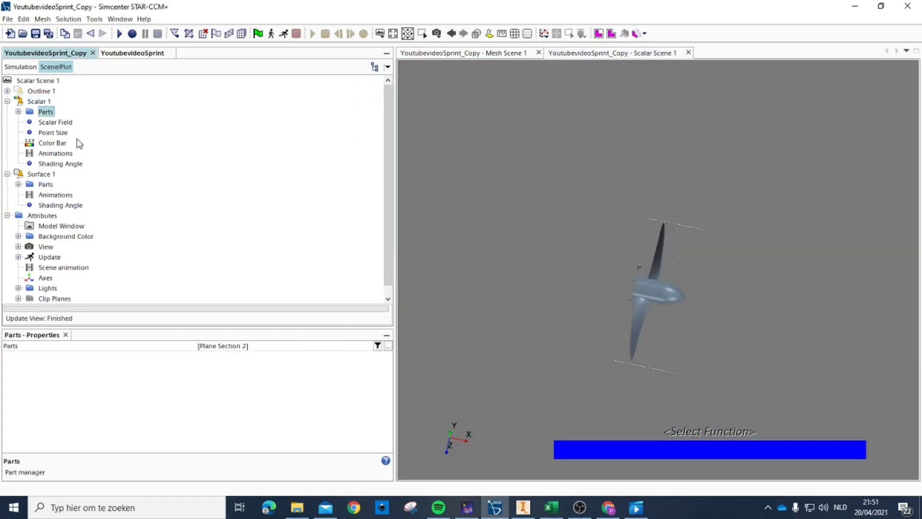
click(221, 348)
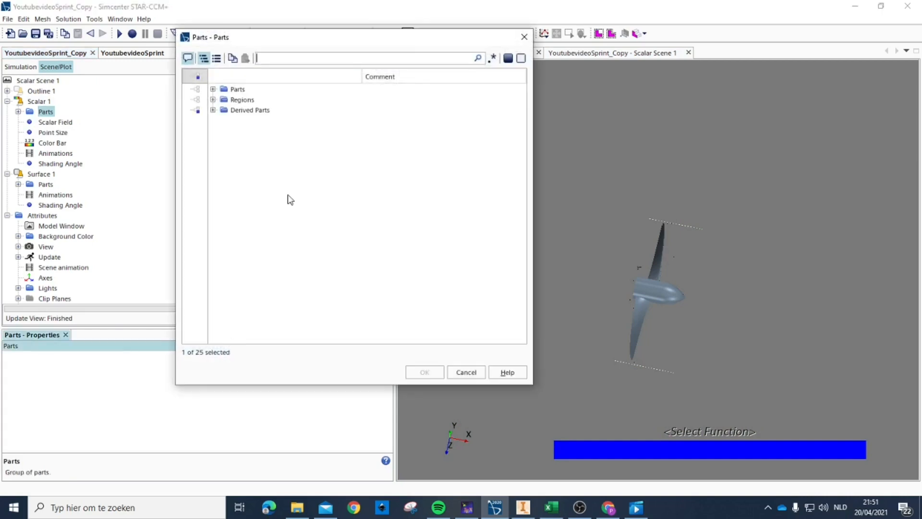
click(524, 36)
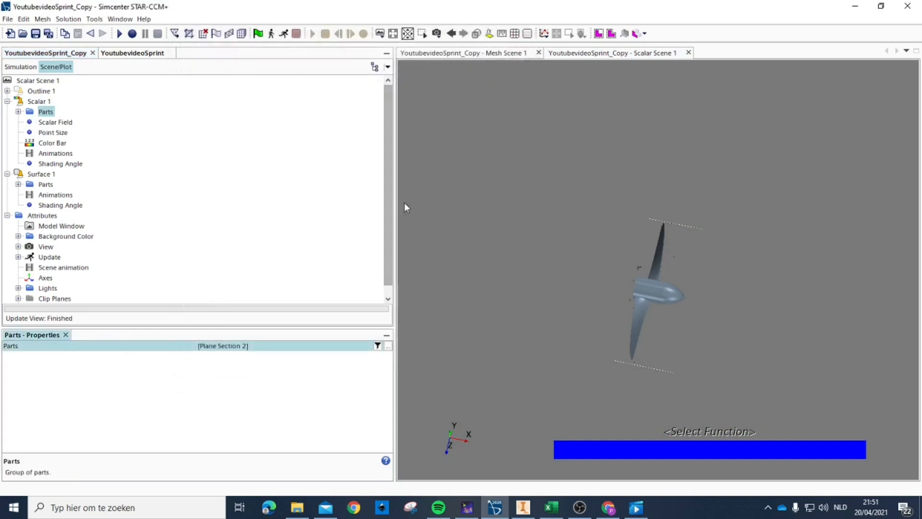
- Colour the plane section by the Velocity Magnitude function and inspect the flow around the propeller
click(687, 454)
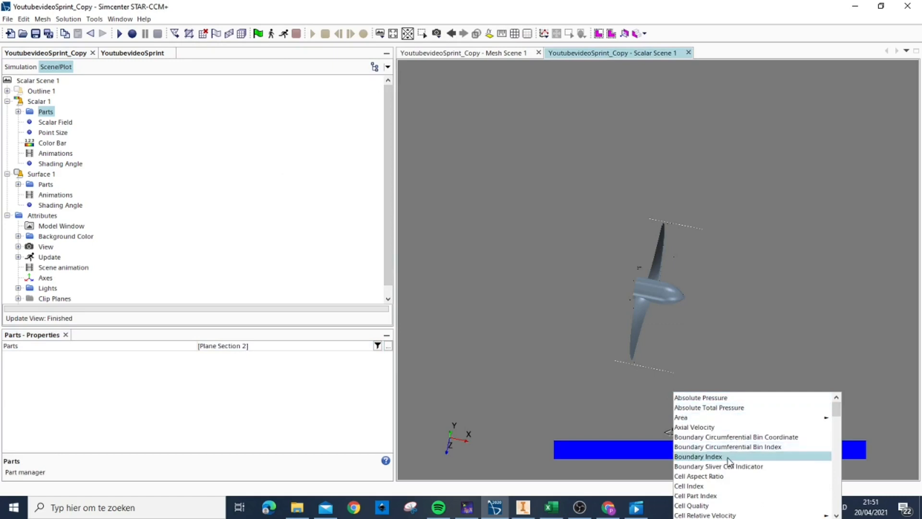
scroll(730, 460, down, 4)
scroll(730, 459, down, 12)
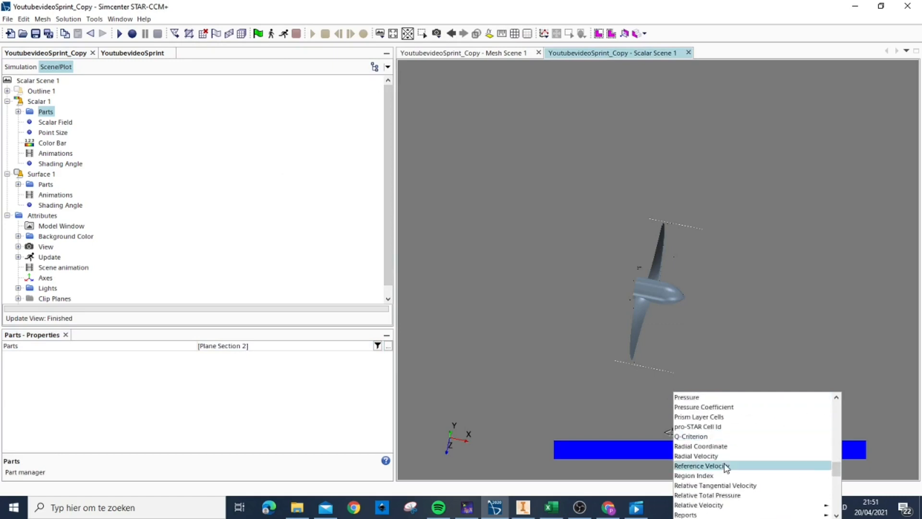
scroll(722, 463, down, 10)
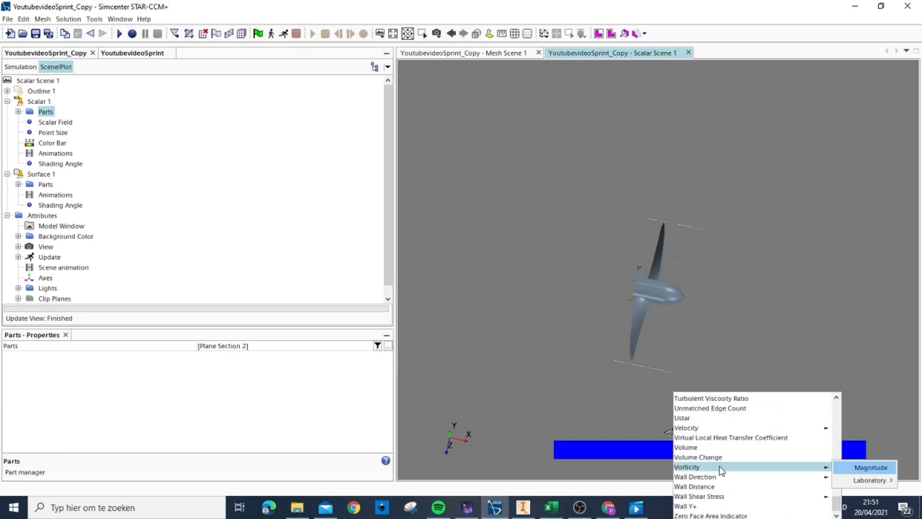
mouse_move(704, 469)
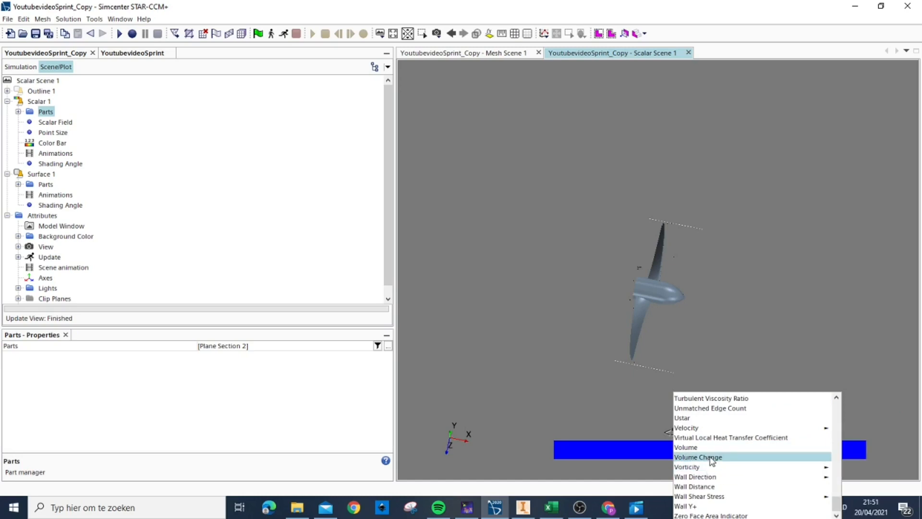
mouse_move(699, 427)
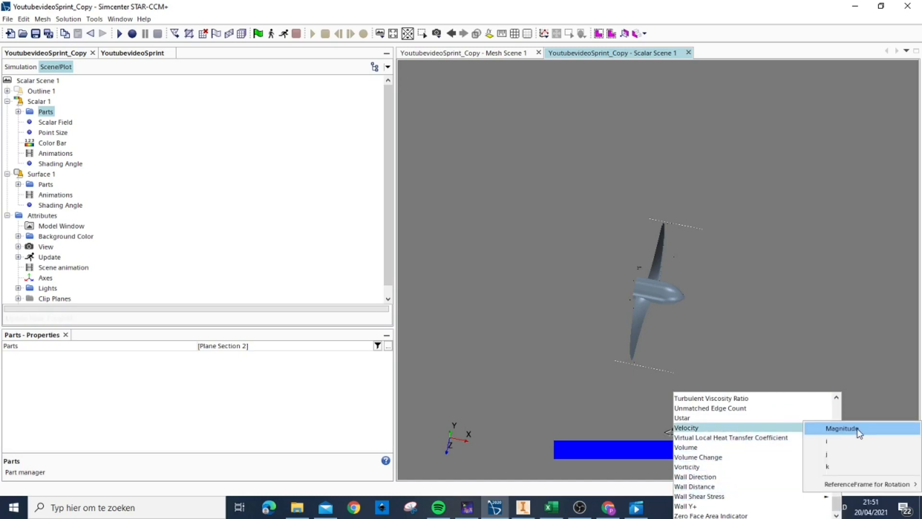
click(867, 429)
scroll(676, 345, down, 5)
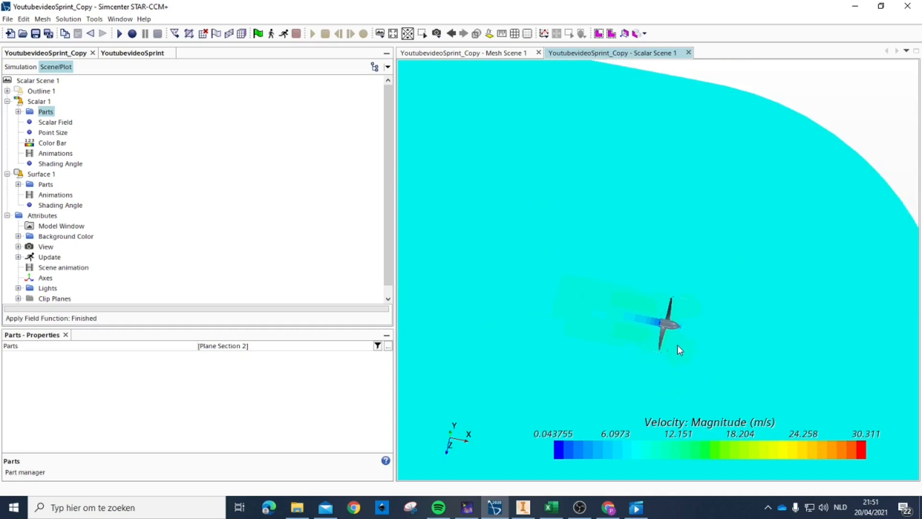
scroll(661, 324, up, 8)
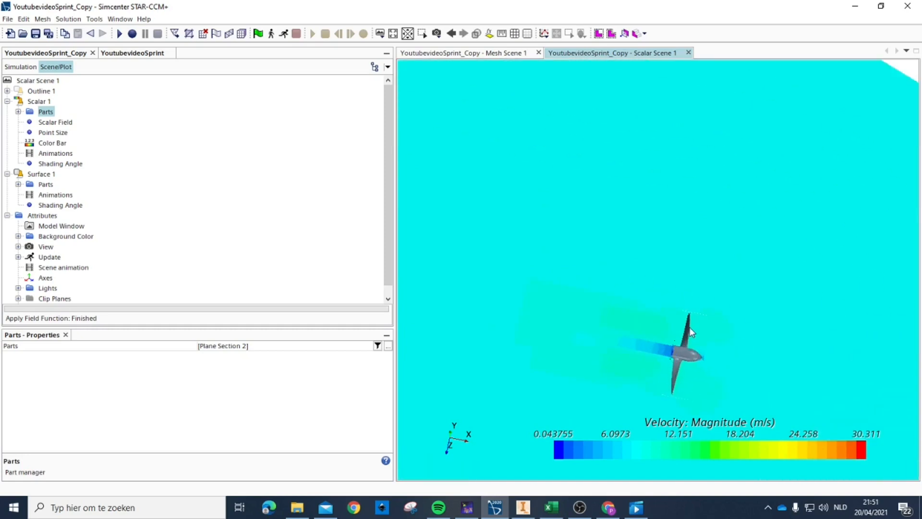
drag(683, 318, 690, 344)
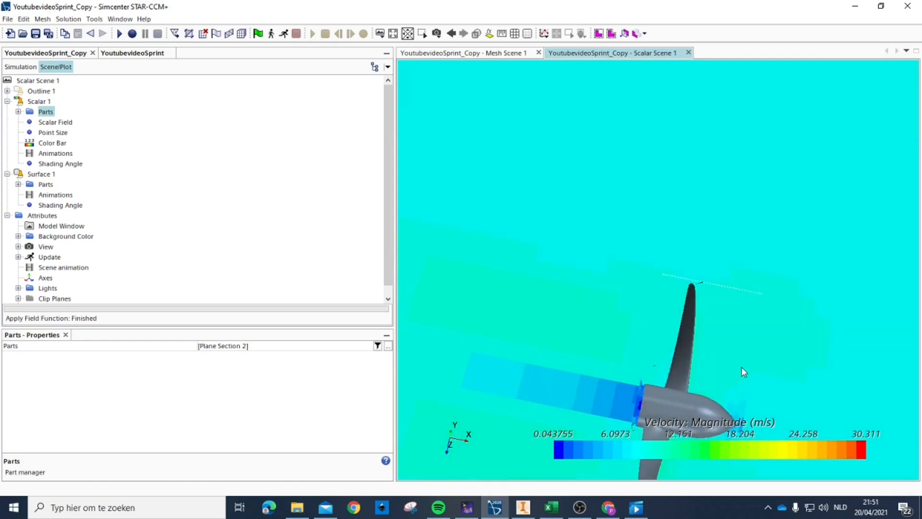
scroll(742, 368, down, 2)
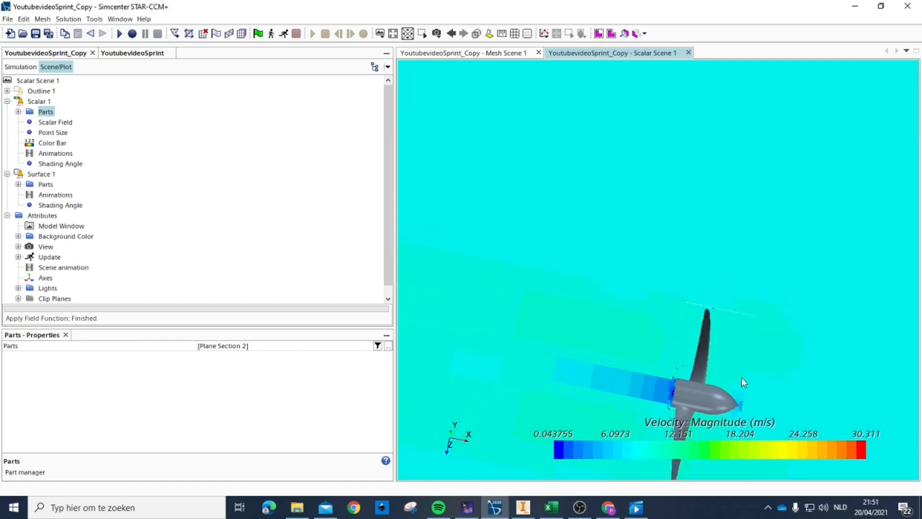
- Set the maximum of the velocity scalar field range to 15 m/s and view the propeller wake
click(57, 123)
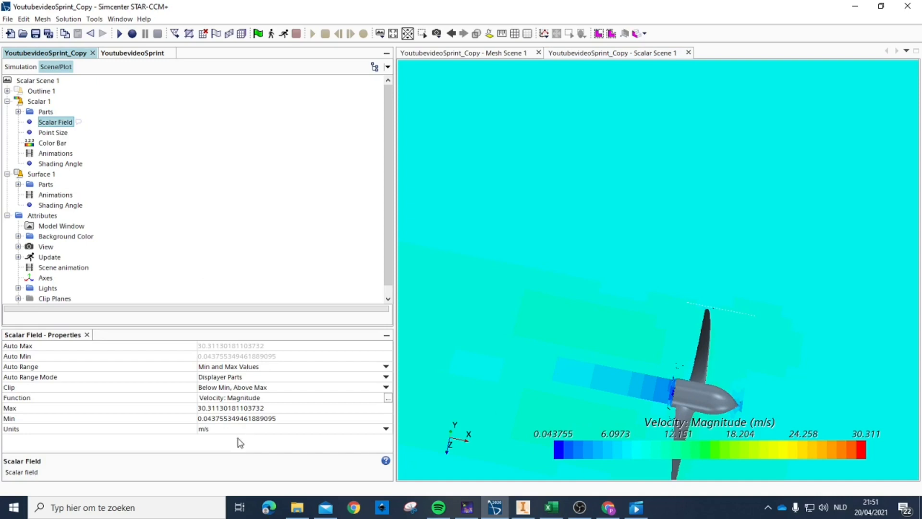
click(239, 418)
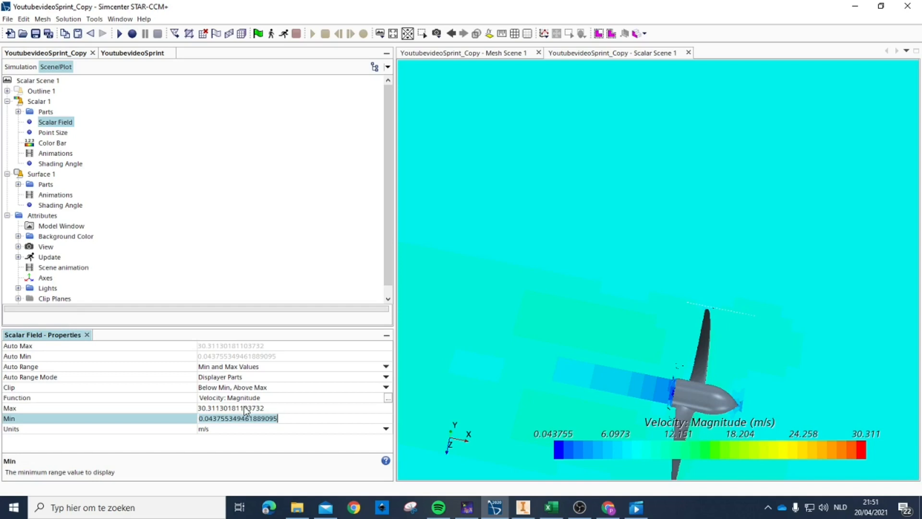
click(250, 408)
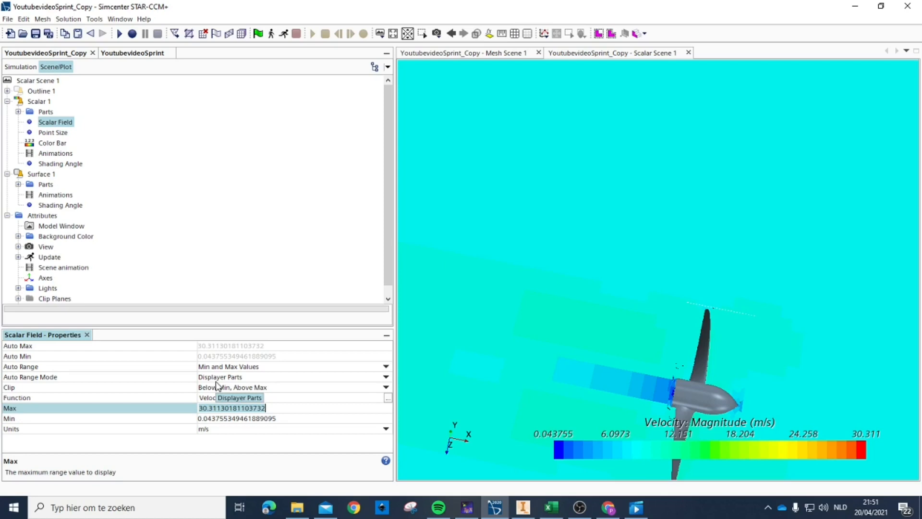
text(15)
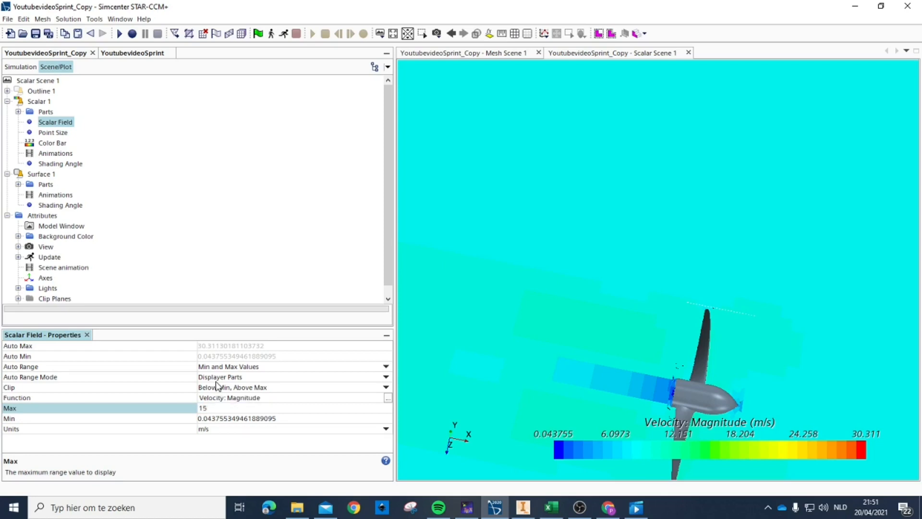
key(Return)
scroll(706, 351, down, 5)
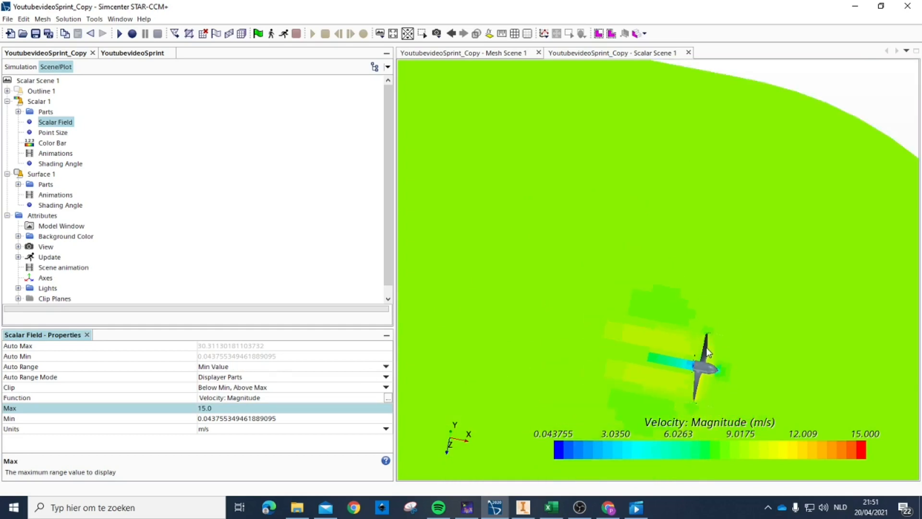
scroll(707, 353, up, 6)
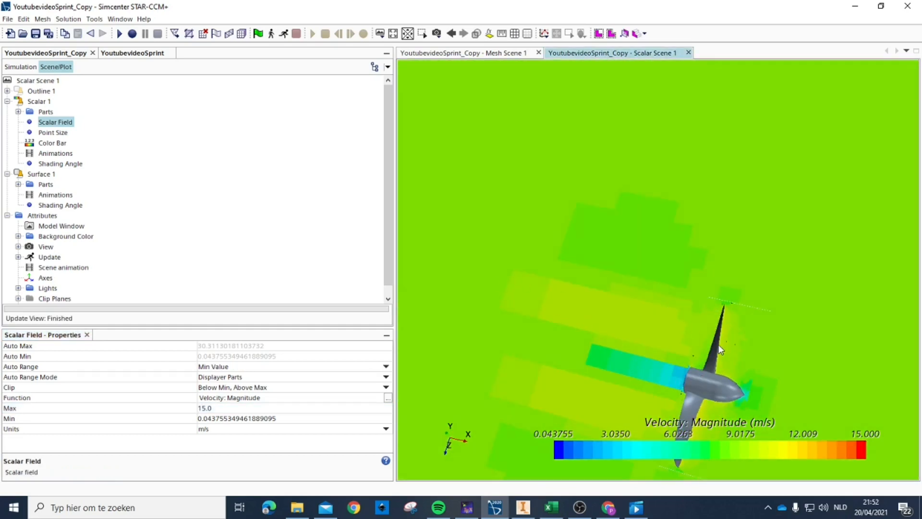
- Examine the velocity field around the blade tip and along the propeller wake on the plane section
drag(720, 349, 712, 339)
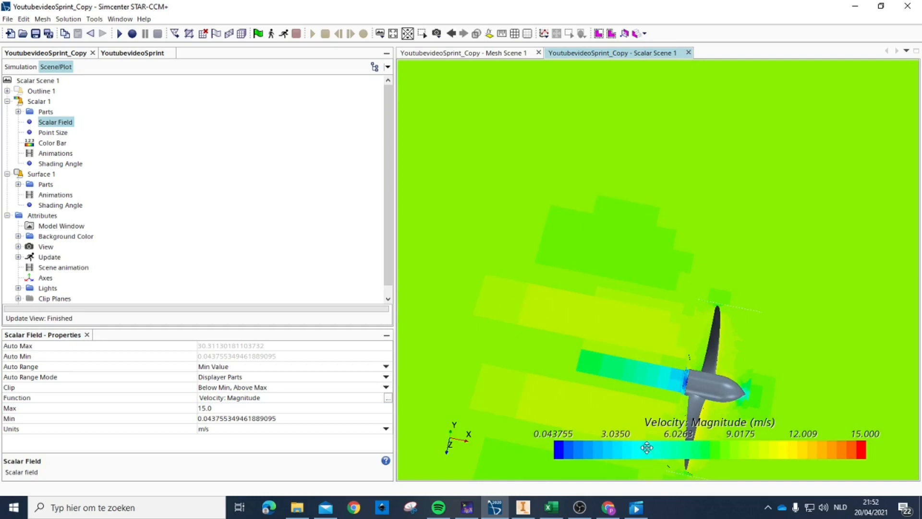
scroll(717, 368, up, 5)
mouse_move(748, 353)
mouse_down()
mouse_move(707, 364)
mouse_move(749, 357)
mouse_move(759, 337)
mouse_move(725, 336)
mouse_up()
scroll(730, 252, up, 5)
drag(740, 235, 732, 278)
scroll(761, 236, down, 10)
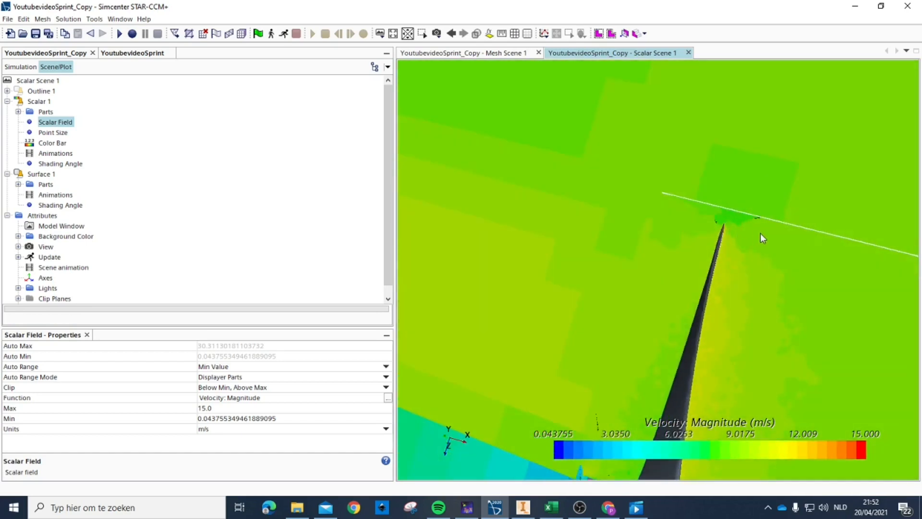
scroll(761, 379, up, 4)
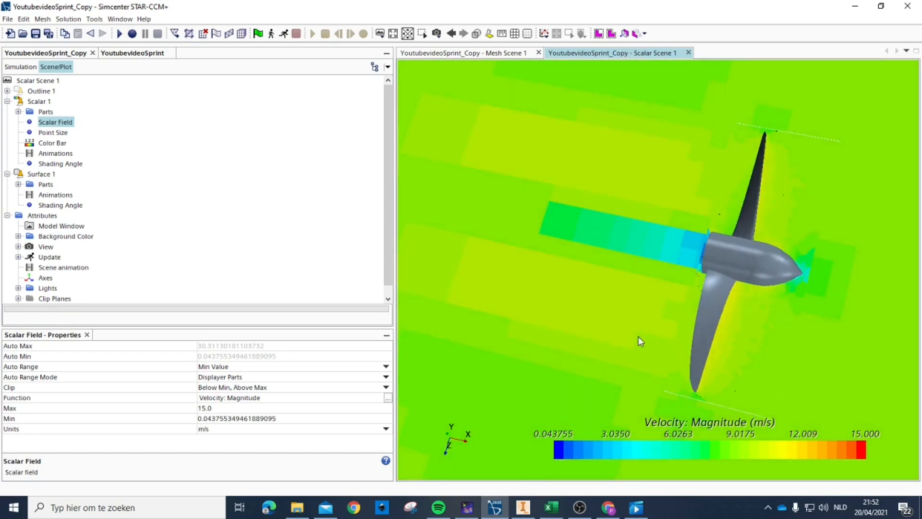
- Change the colour bar's colour map to gray-darkred and view the recoloured propeller wake
click(58, 144)
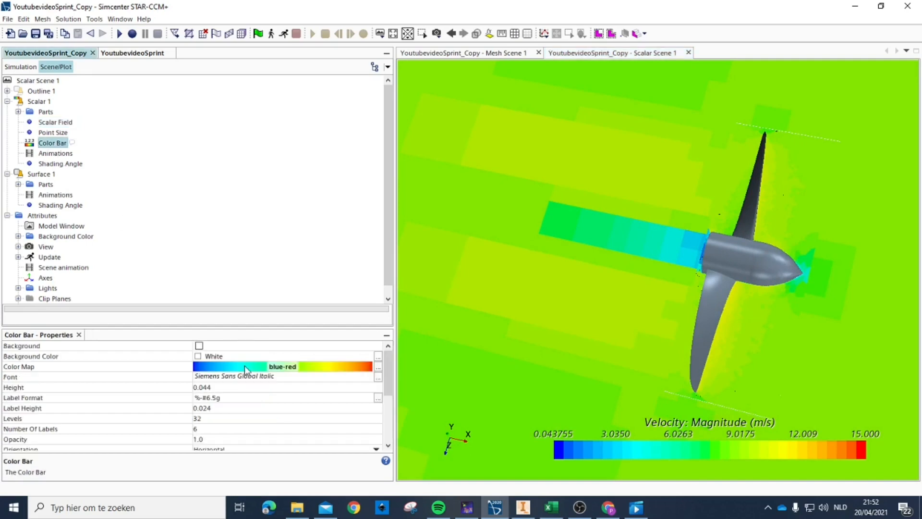
click(270, 369)
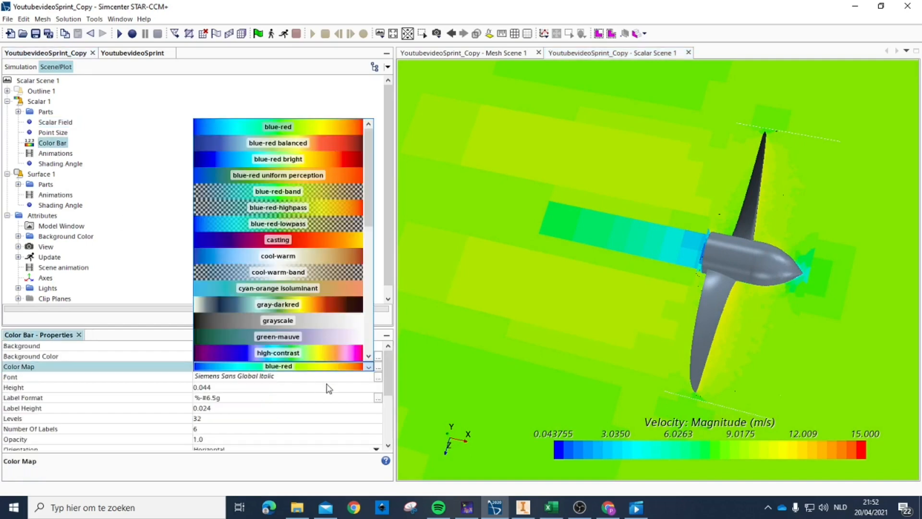
click(288, 304)
scroll(687, 303, down, 4)
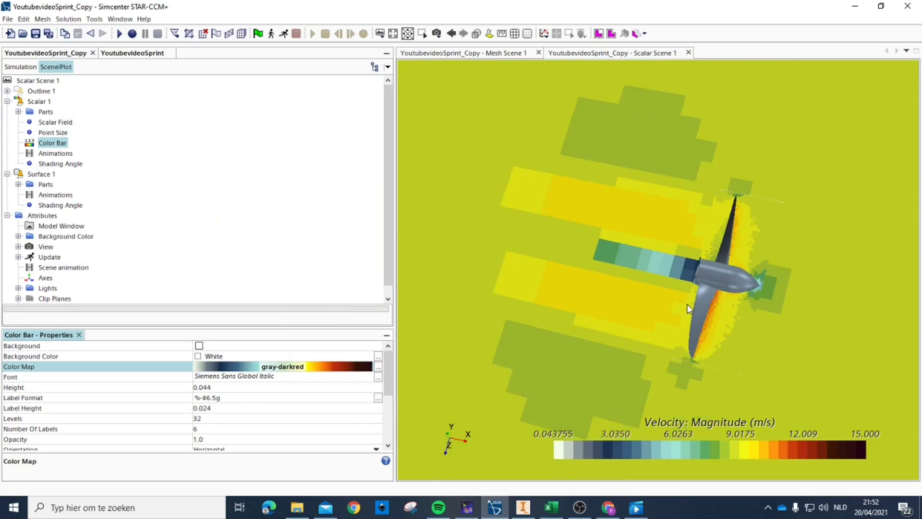
scroll(773, 301, down, 5)
drag(767, 312, 765, 323)
scroll(731, 288, up, 4)
scroll(731, 288, up, 3)
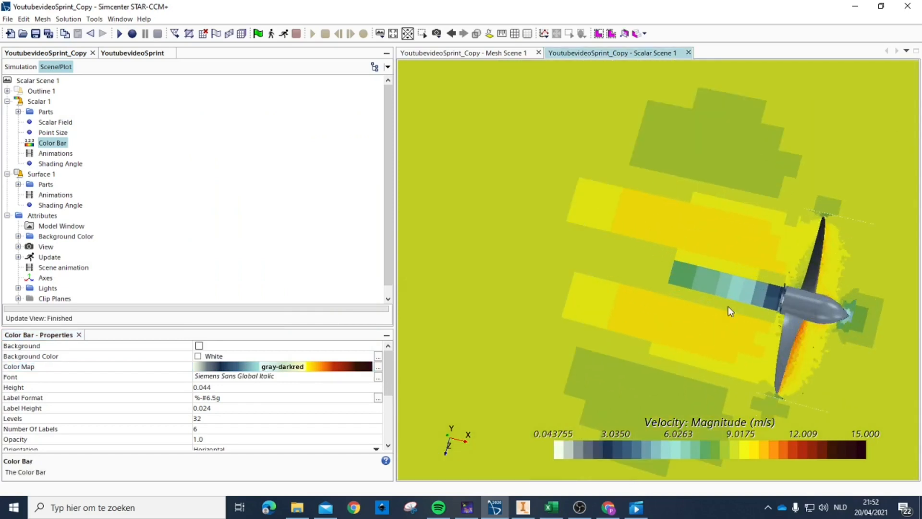
- Start a new Resampled Volume derived part in the simulation tree
click(7, 102)
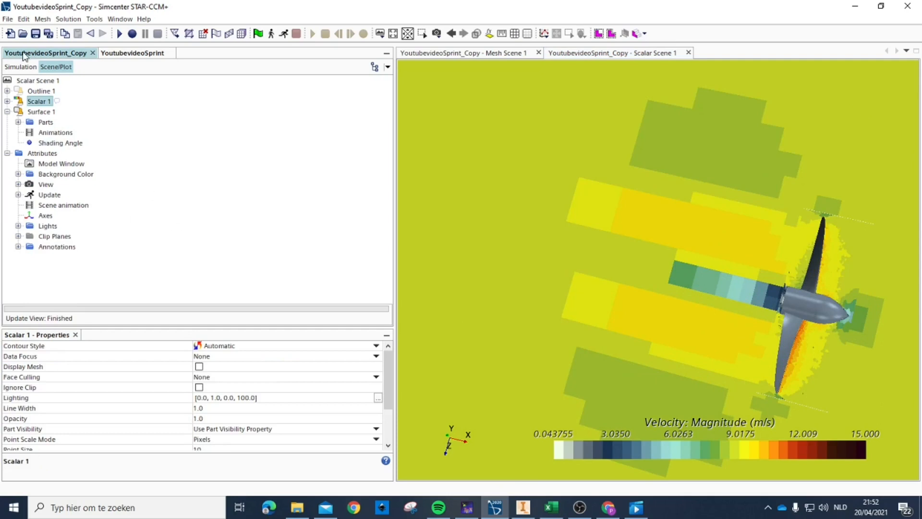
scroll(733, 297, down, 2)
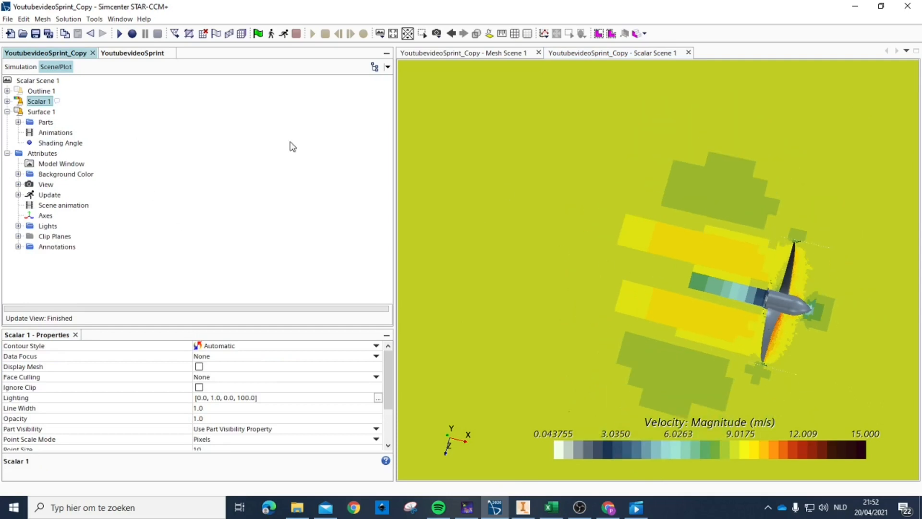
click(21, 68)
scroll(40, 219, up, 4)
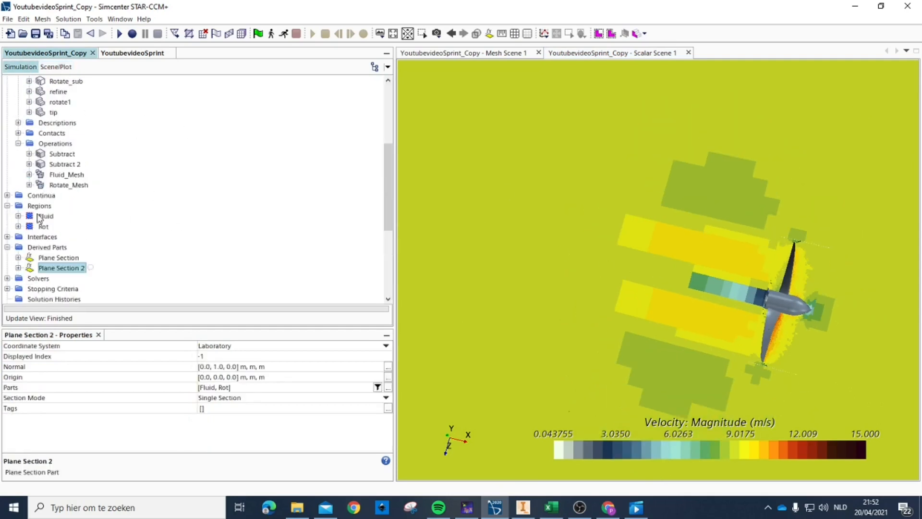
right_click(37, 249)
mouse_move(72, 254)
mouse_move(184, 283)
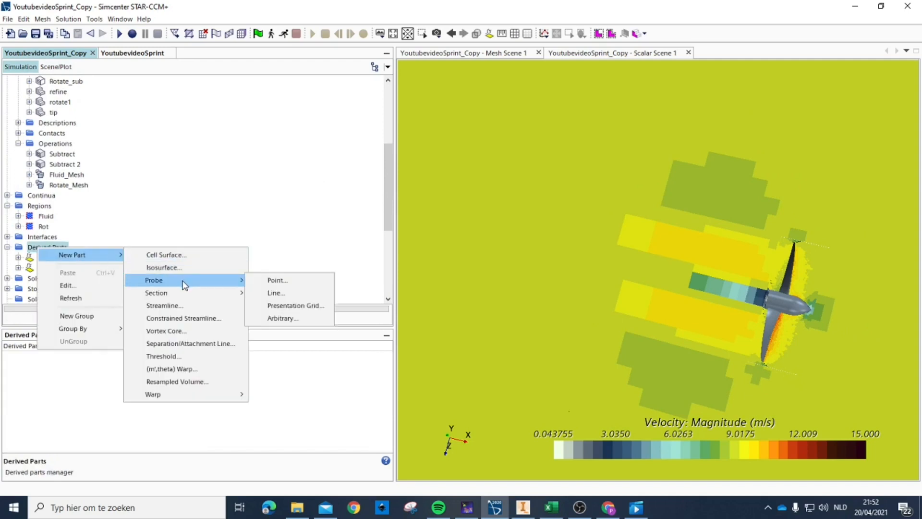
click(188, 382)
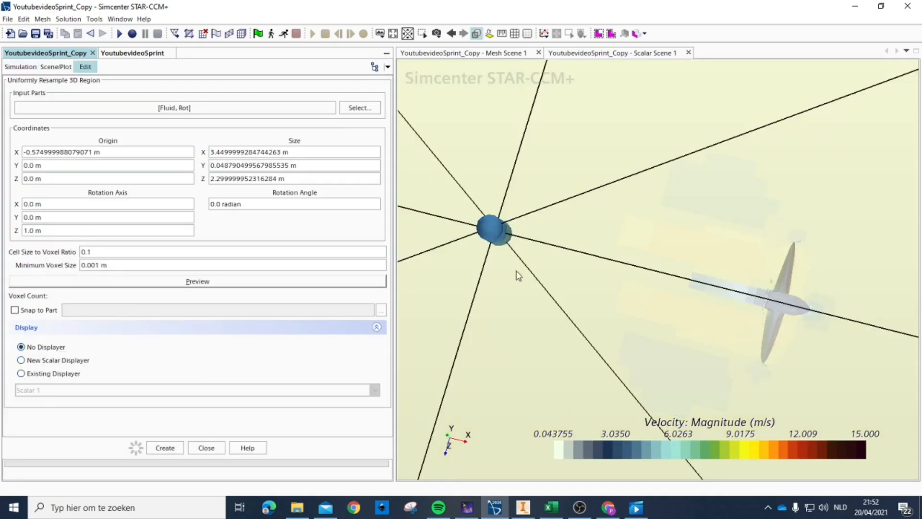
- Set the resampled volume's origin X coordinate to -0.3 m
scroll(526, 258, down, 5)
drag(759, 294, 766, 271)
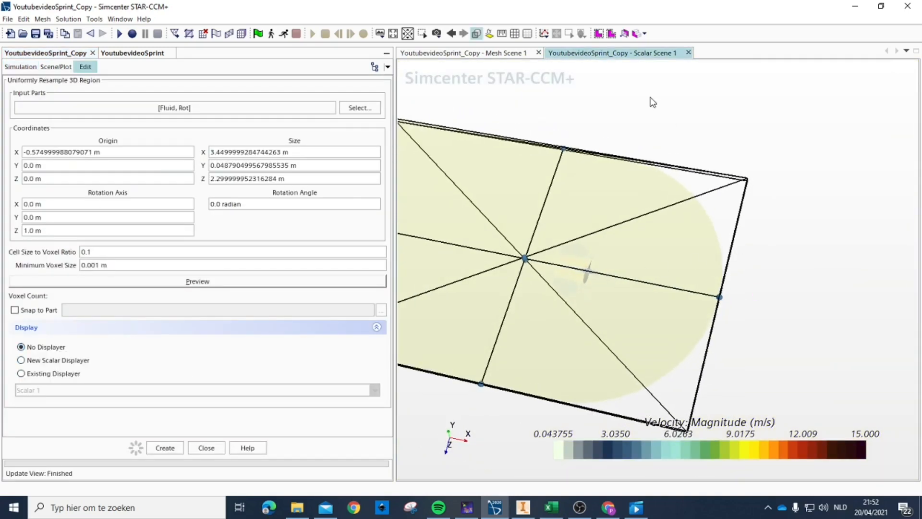
drag(652, 102, 586, 161)
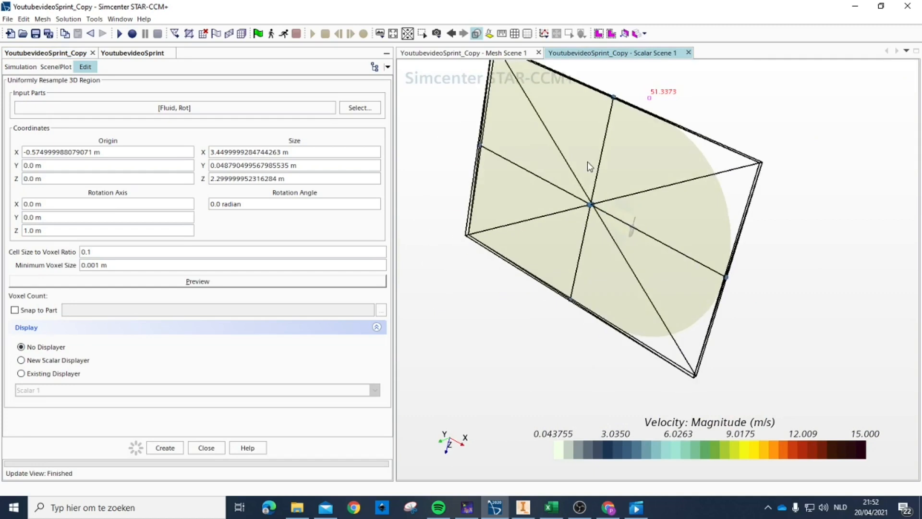
click(62, 152)
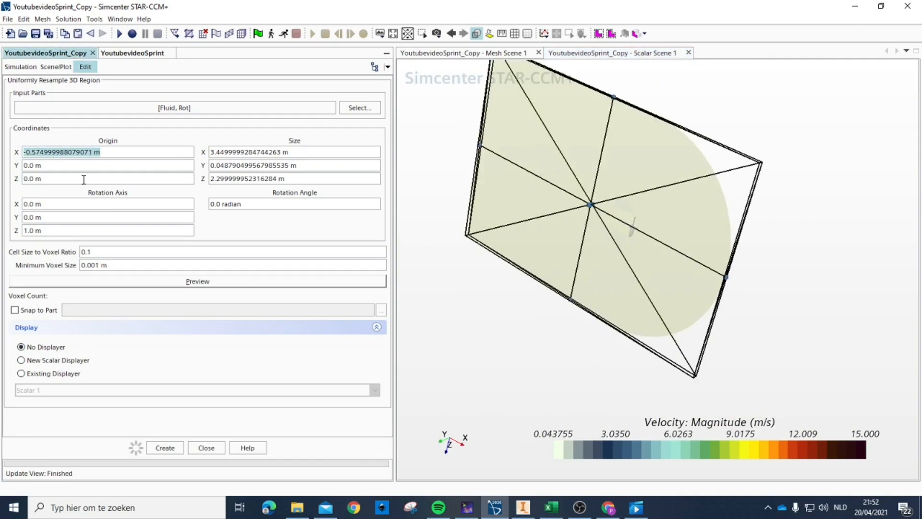
text(-0.3)
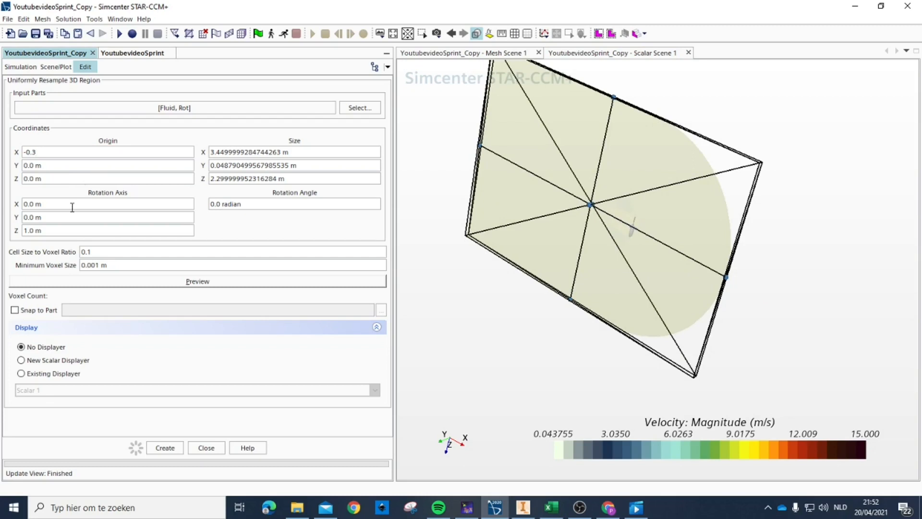
- Set the resampled volume's X, Y and Z sizes to 0.5 m each and check the box around the propeller
click(262, 178)
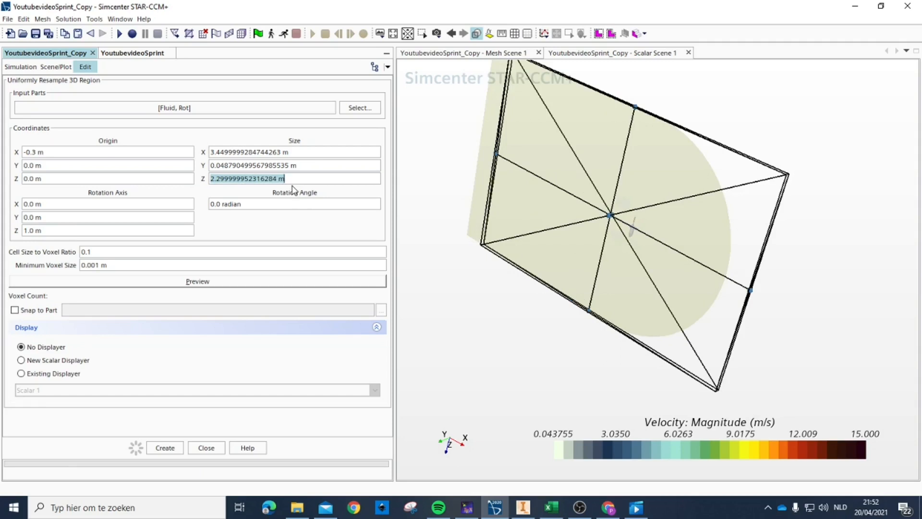
text(0.5)
click(256, 164)
text(0.5)
click(286, 153)
text(0.5)
click(259, 168)
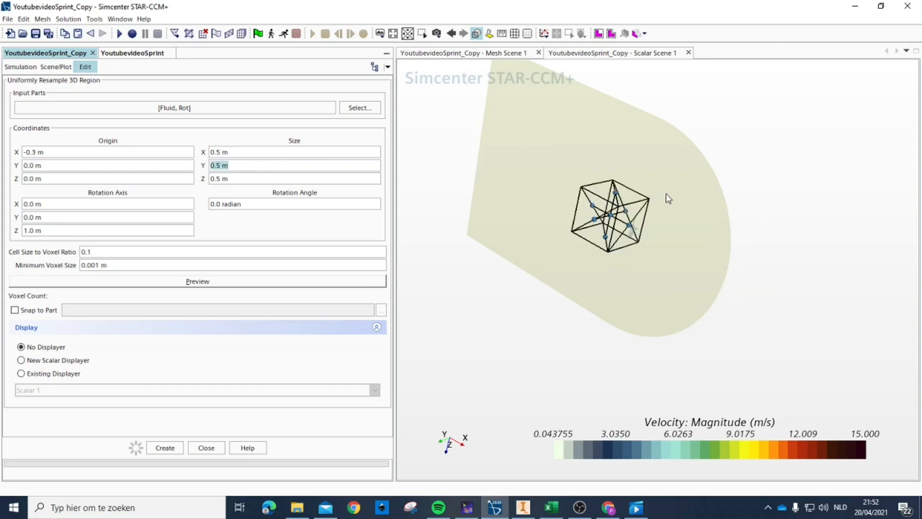
scroll(598, 226, up, 5)
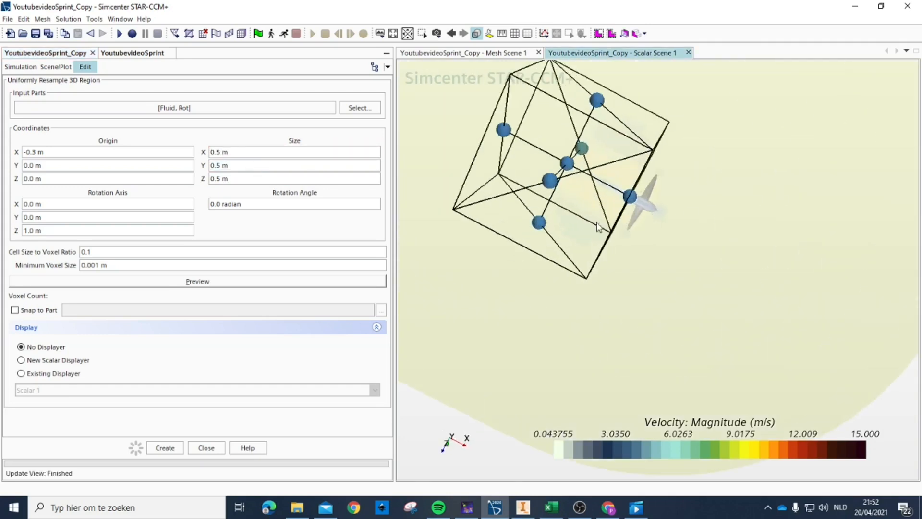
- Increase the resampled volume's X size to 1 m so the box spans the propeller and its wake
click(68, 150)
click(242, 151)
text(1)
click(248, 166)
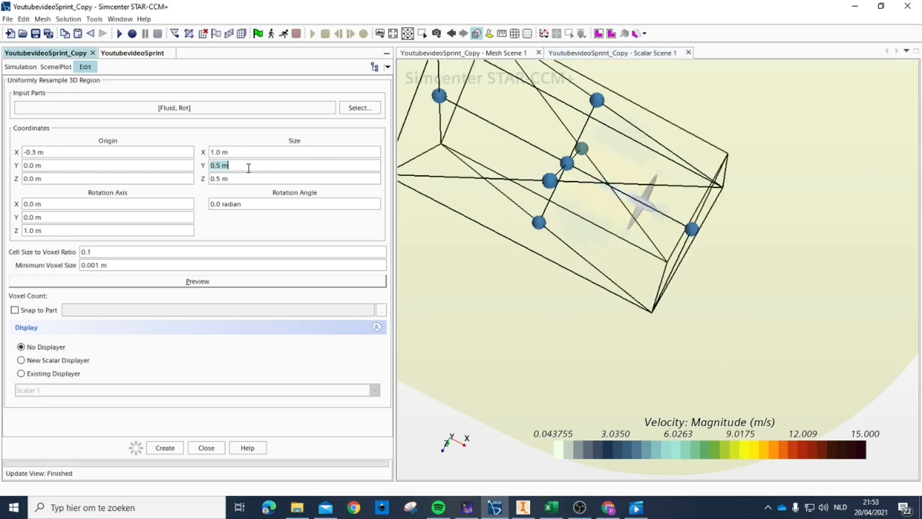
drag(647, 211, 656, 185)
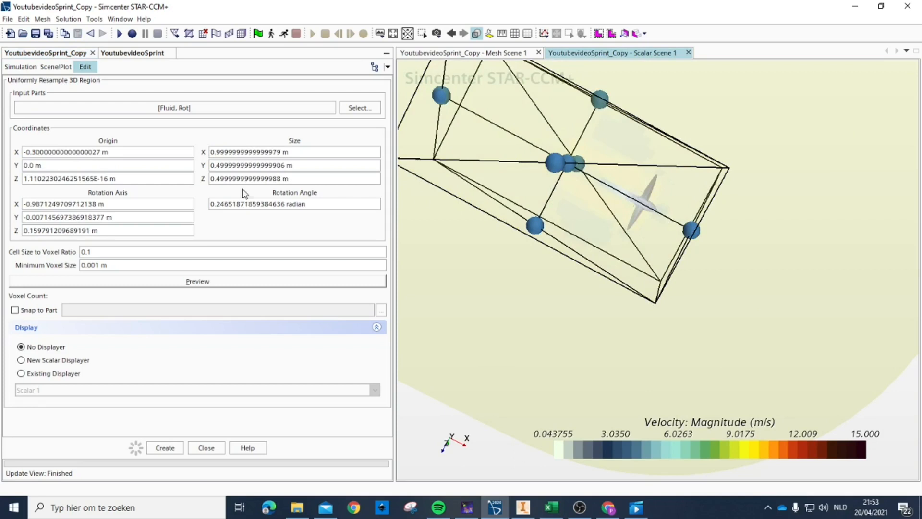
- Set the X and Z coordinates of the resampled volume's origin to 0 m
click(114, 154)
text(0)
click(94, 176)
text(0)
click(97, 166)
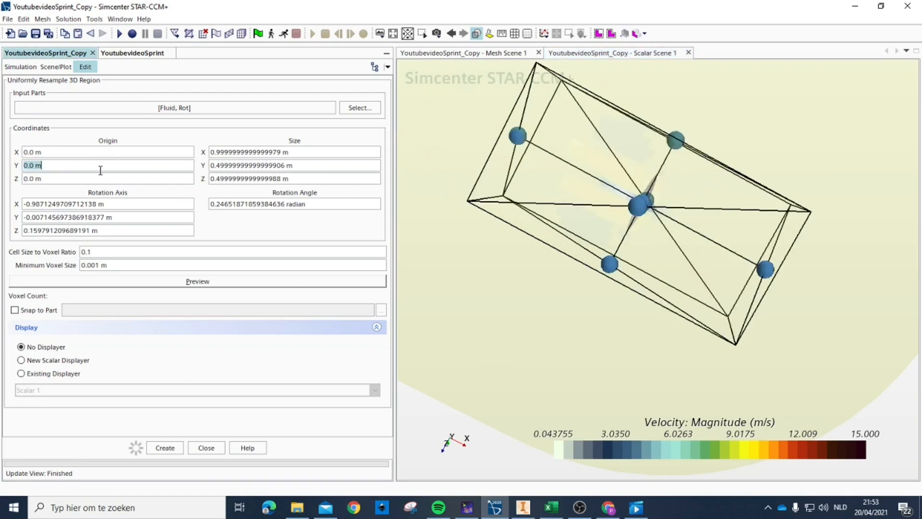
click(139, 175)
- Set all three rotation axis components to 0, create the resampled volume and close its editor
click(108, 202)
text(0)
click(98, 217)
text(0)
click(83, 231)
text(0)
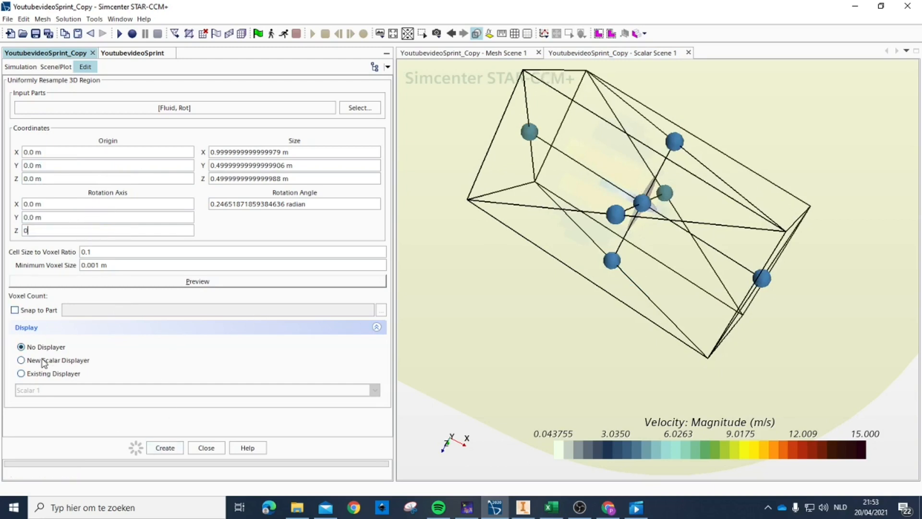
click(166, 447)
click(206, 448)
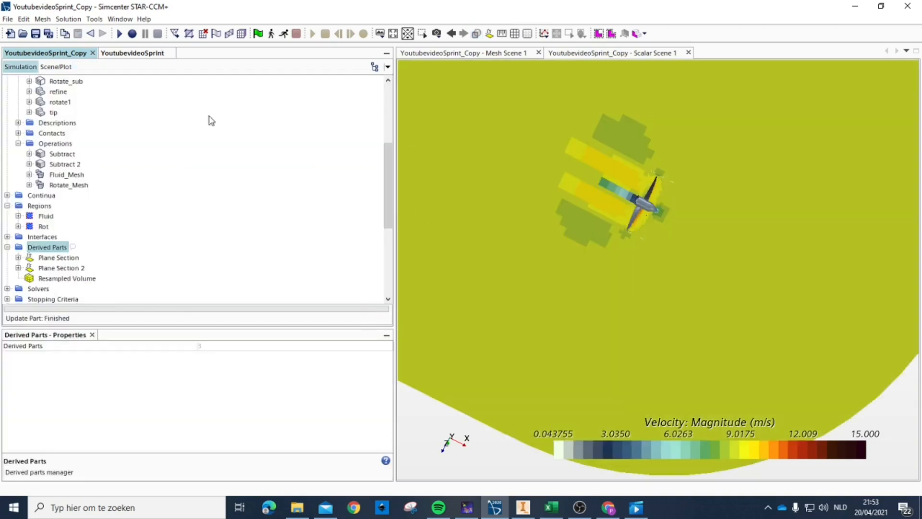
- Return to the Scalar Scene 1 displayers and expand the contents of Scalar 1
scroll(82, 150, down, 6)
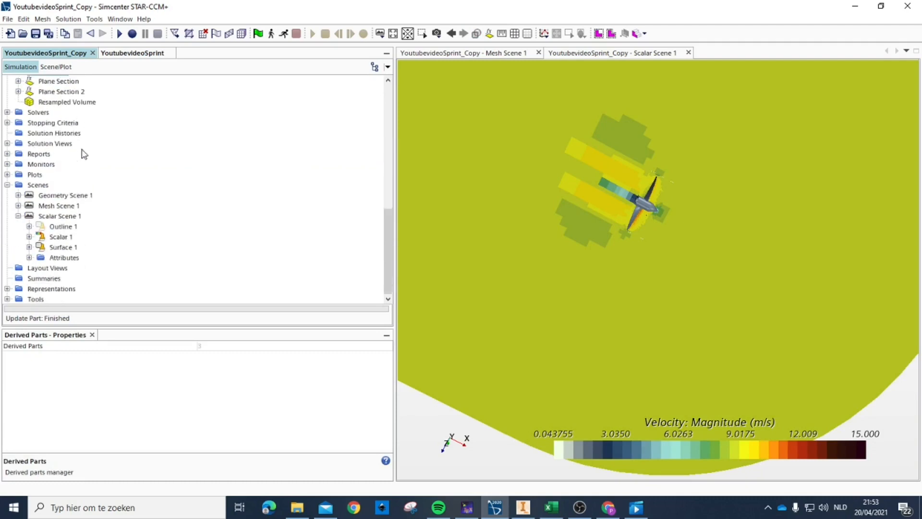
click(67, 218)
click(56, 67)
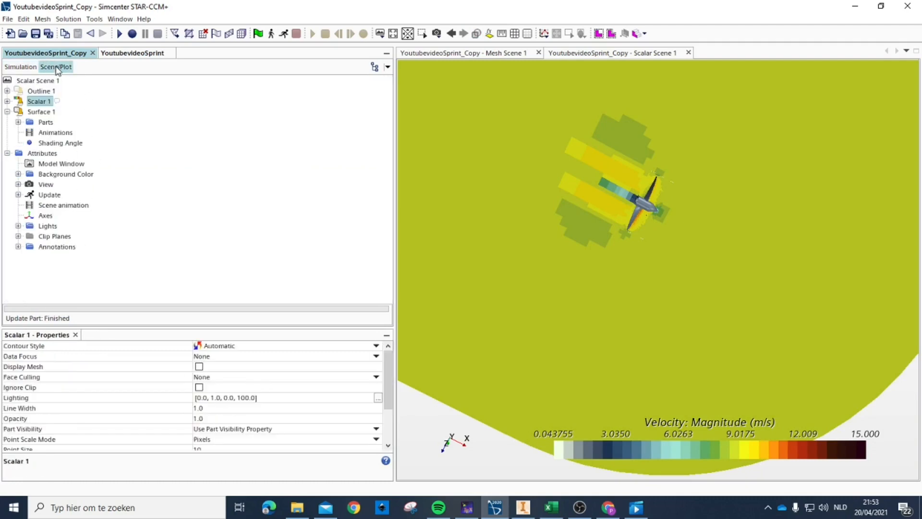
drag(765, 182, 731, 164)
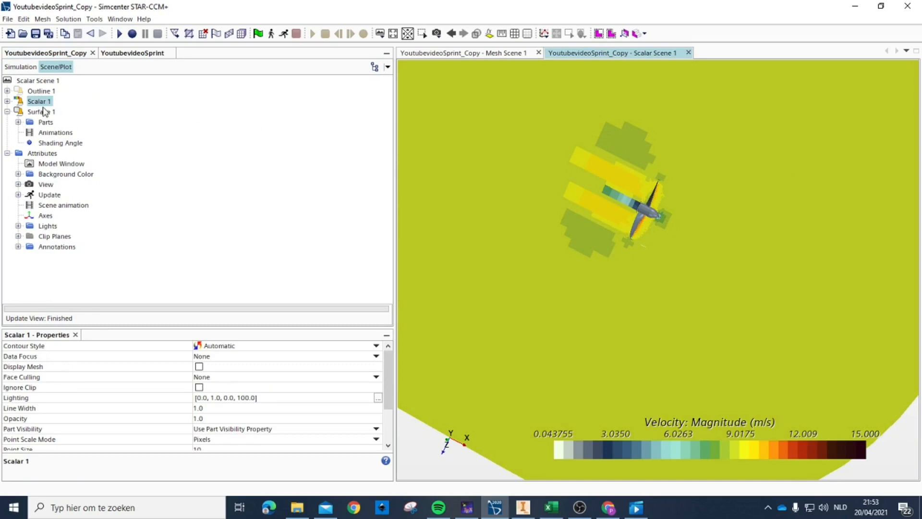
drag(687, 199, 681, 190)
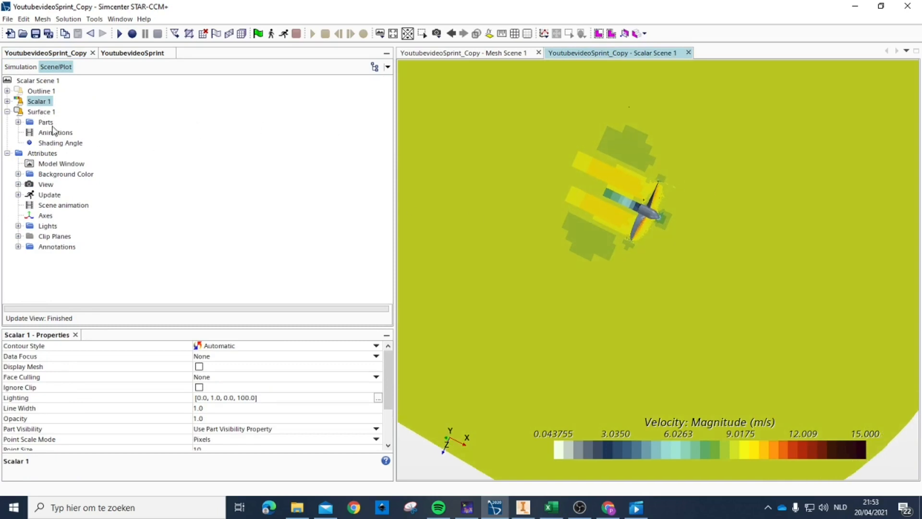
click(8, 101)
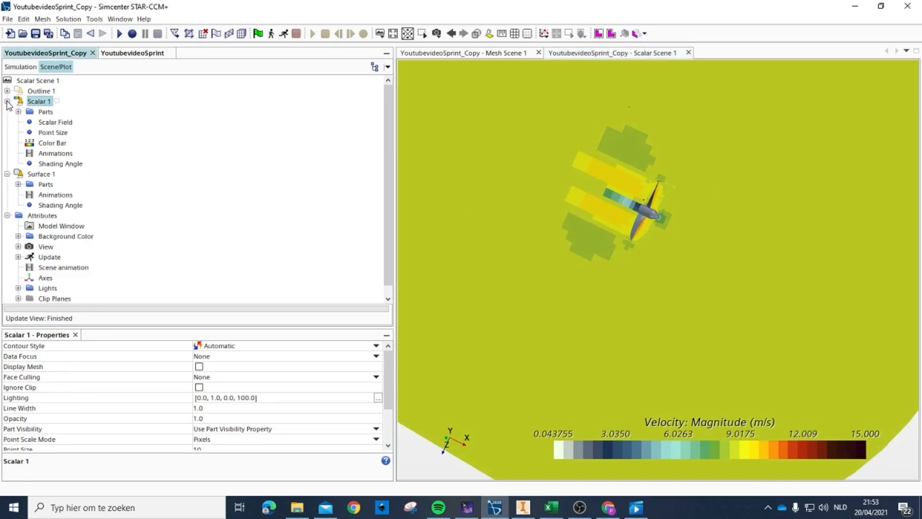
- Replace the plane section with Resampled Volume as the part of the Scalar 1 displayer
click(42, 112)
click(229, 346)
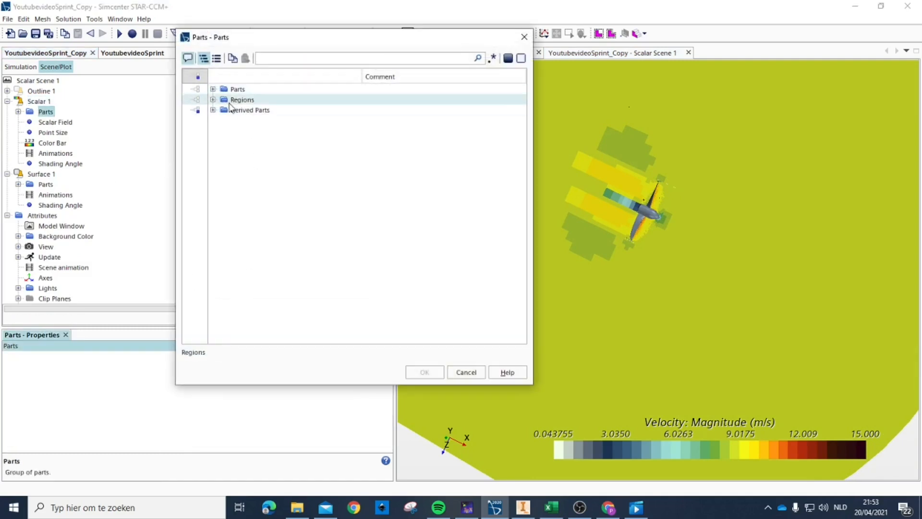
click(242, 110)
click(212, 110)
click(264, 130)
click(249, 142)
click(250, 143)
click(424, 372)
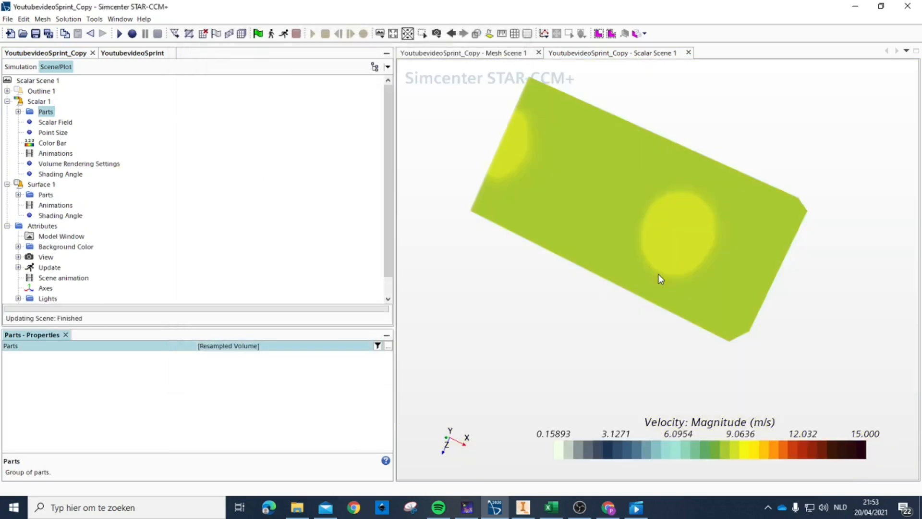
drag(689, 257, 691, 321)
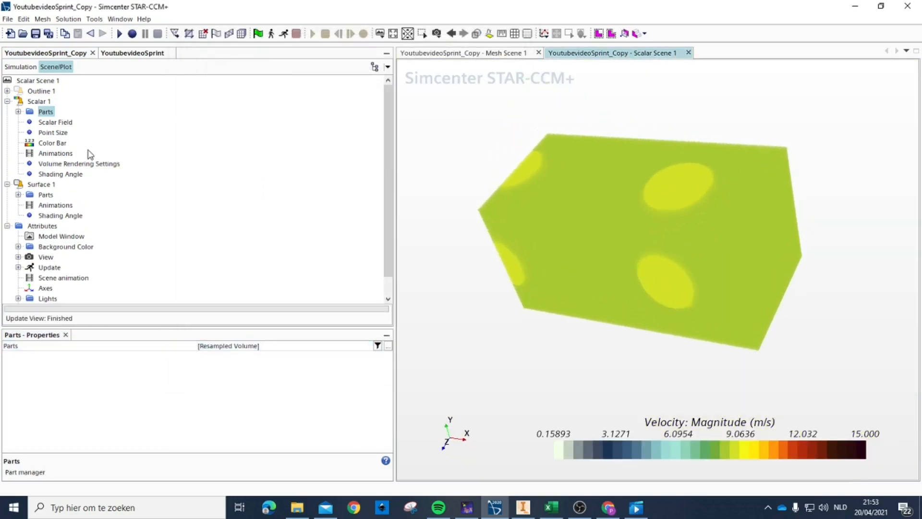
- Set the Scalar 1 velocity magnitude range to a minimum of 9 m/s and a maximum of 30 m/s
click(56, 123)
click(242, 417)
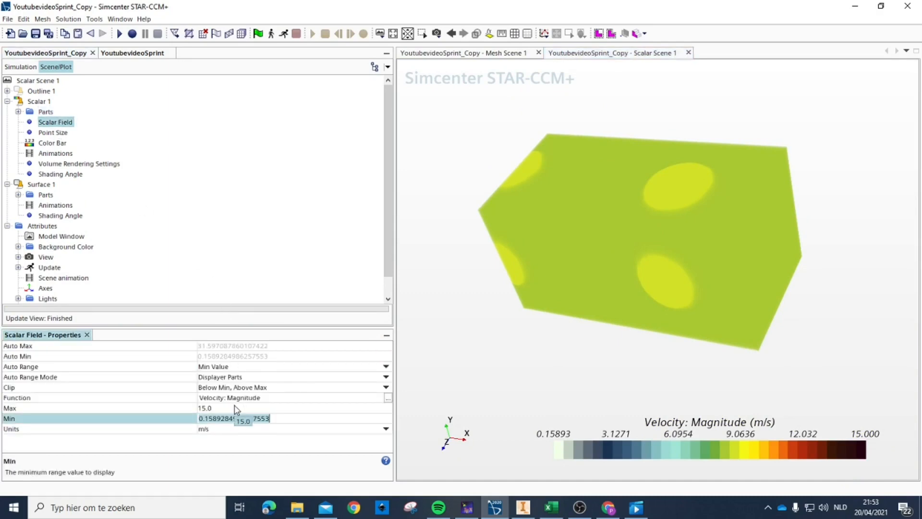
key(ctrl+a)
text(9)
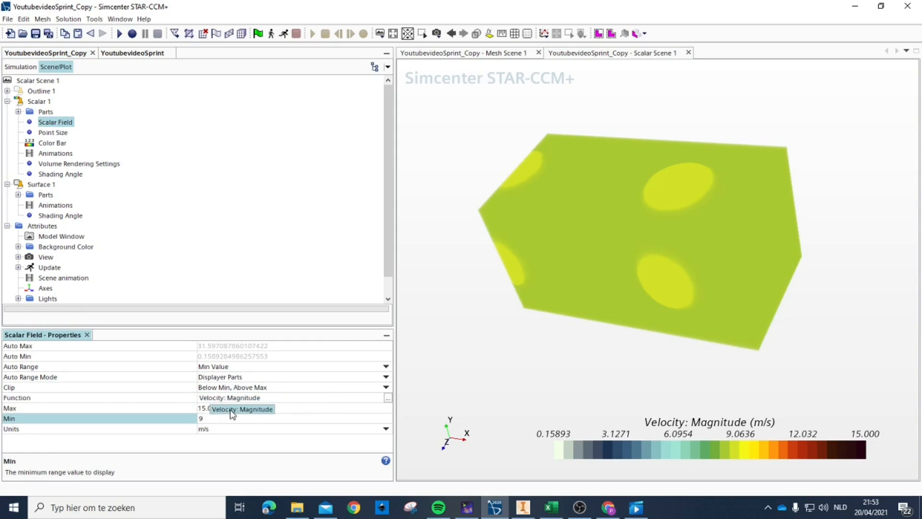
click(208, 408)
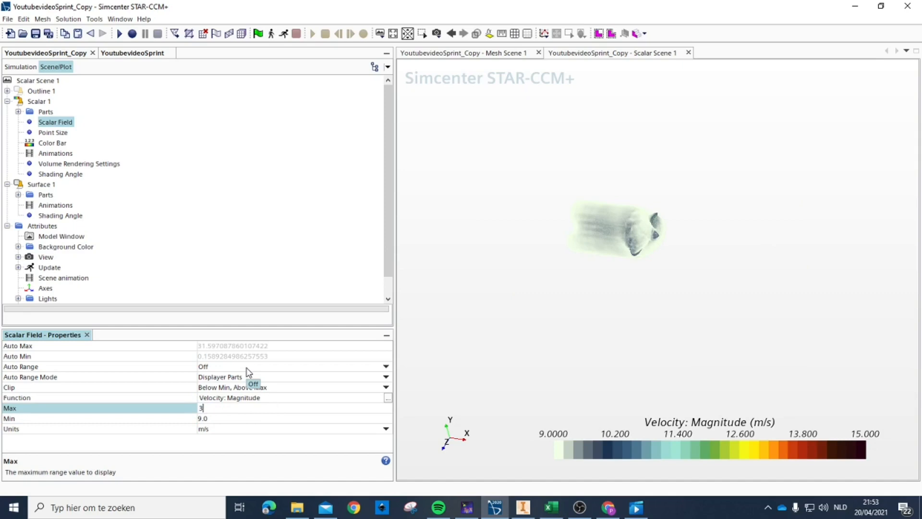
key(Return)
drag(644, 239, 663, 211)
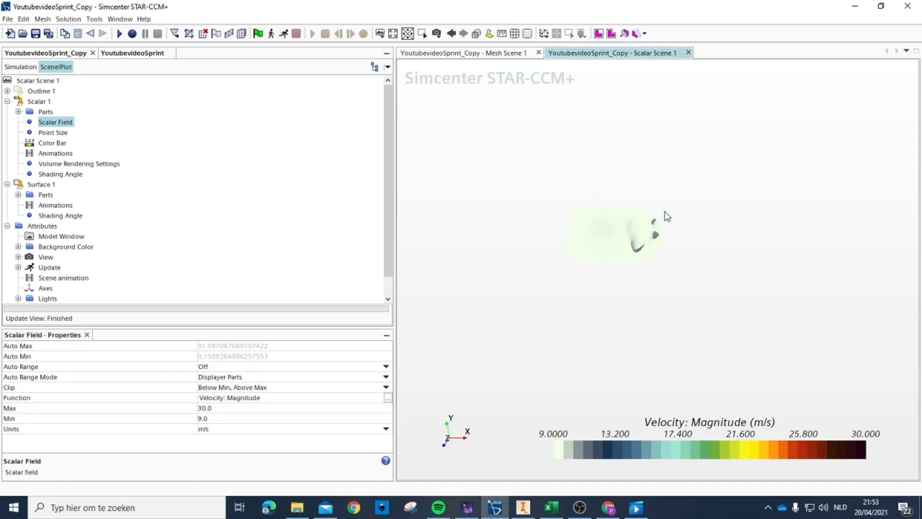
scroll(664, 211, up, 5)
mouse_move(636, 241)
mouse_down()
mouse_move(632, 210)
mouse_move(600, 281)
mouse_move(669, 275)
mouse_move(786, 304)
mouse_move(778, 320)
mouse_move(568, 262)
mouse_move(595, 249)
mouse_move(606, 274)
mouse_up()
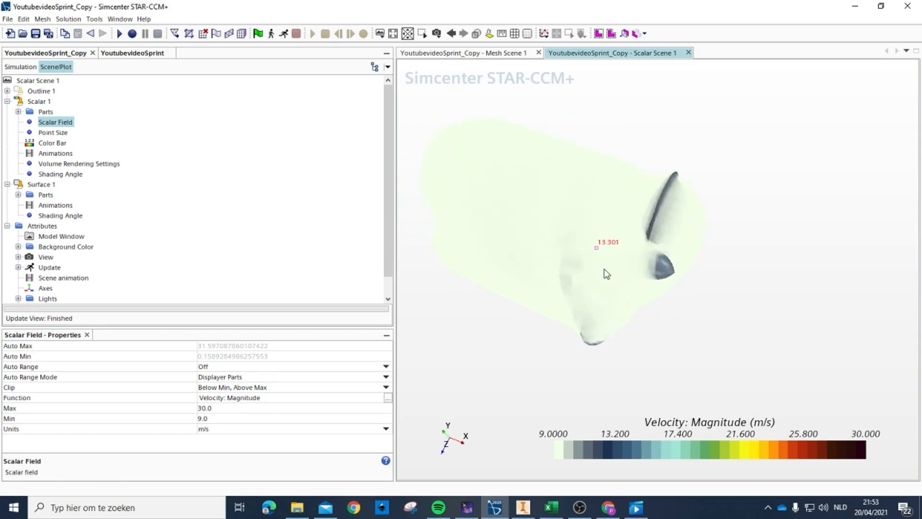
- Change the color map of the Scalar 1 color bar to high-contrast
click(53, 143)
click(262, 356)
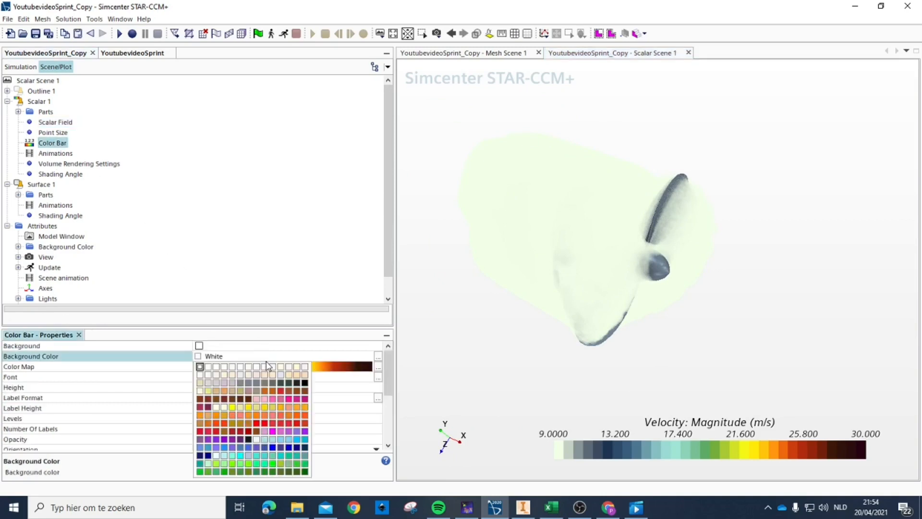
click(301, 368)
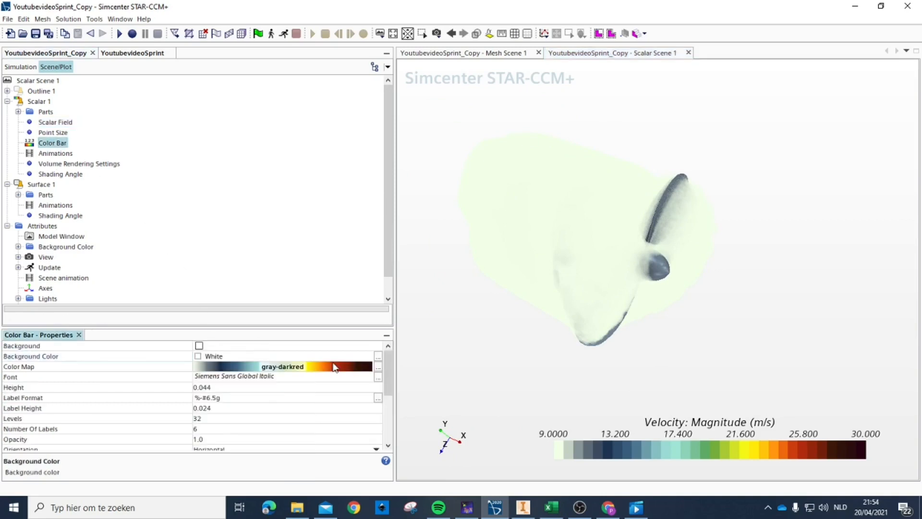
click(301, 366)
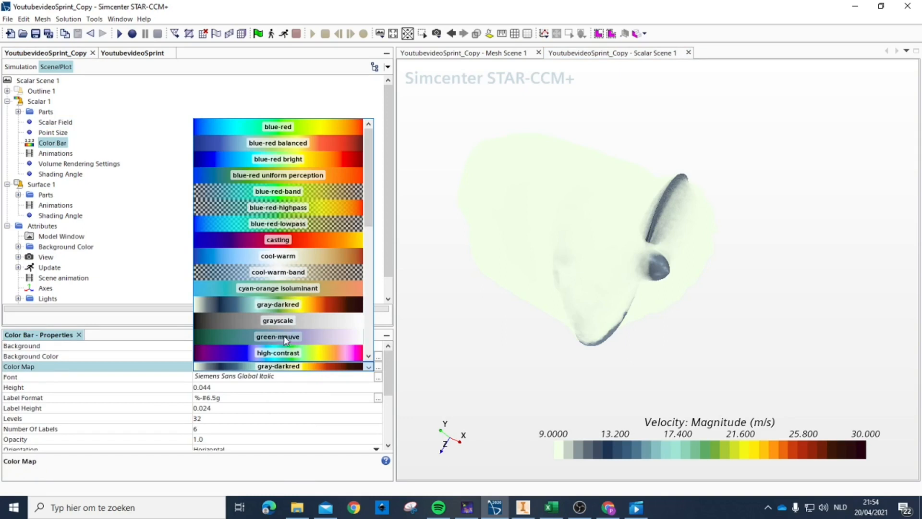
click(282, 353)
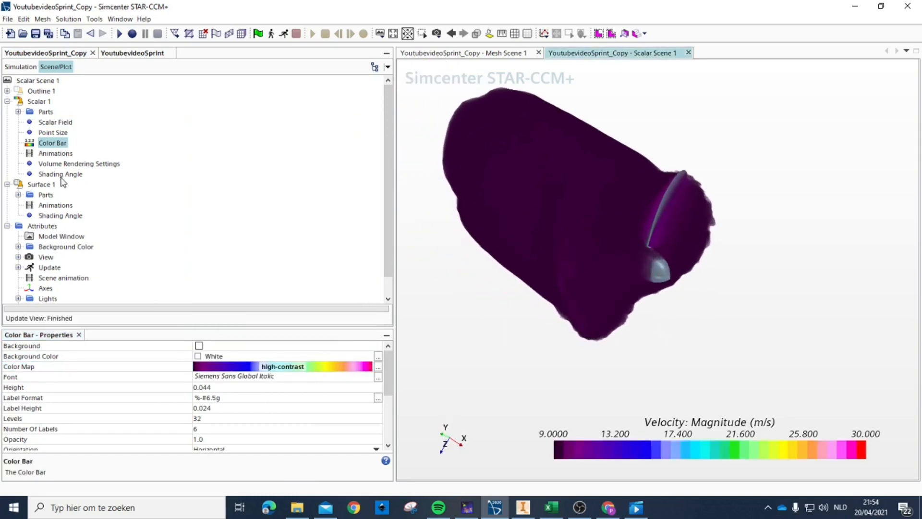
- Set the maximum of the Scalar 1 velocity magnitude range to 15 m/s
click(54, 130)
click(57, 122)
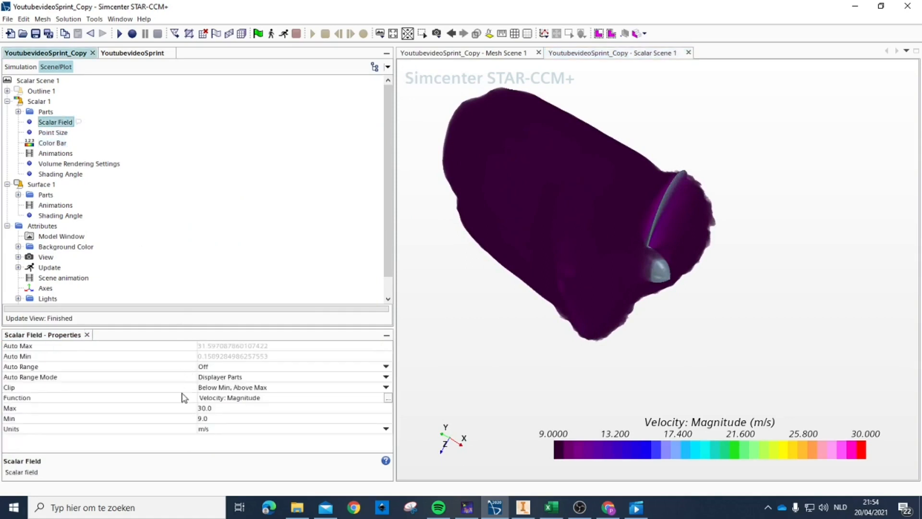
click(210, 408)
text(15)
key(Return)
drag(665, 332, 688, 423)
- Switch the displayed scalar function in the scene from velocity to Vorticity: Magnitude
click(661, 446)
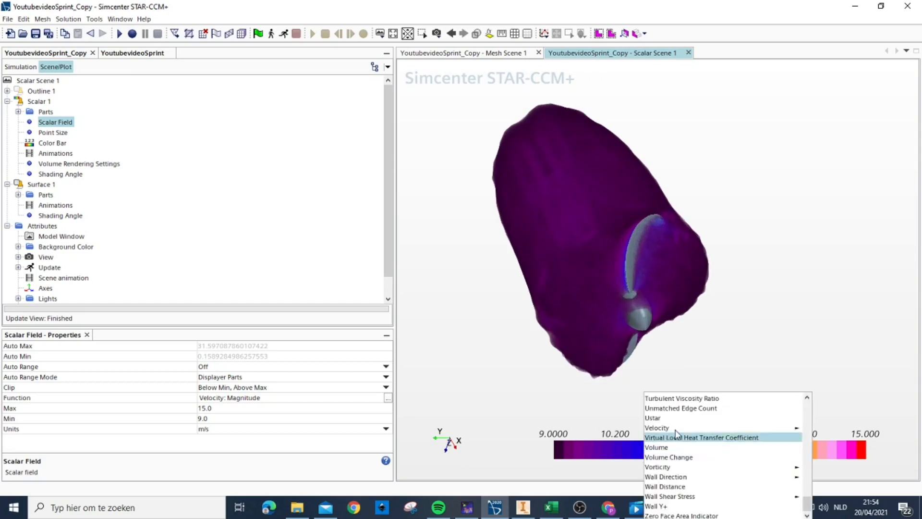
mouse_move(668, 429)
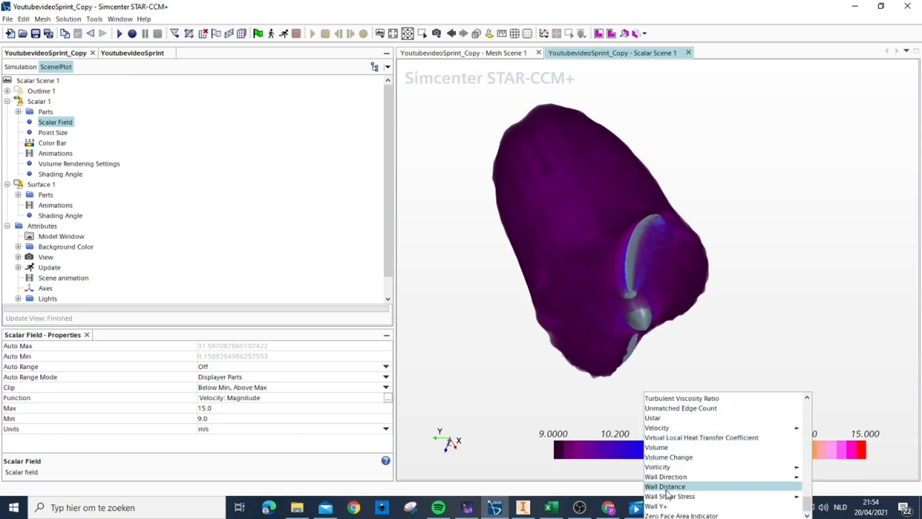
scroll(675, 475, up, 7)
scroll(680, 449, up, 10)
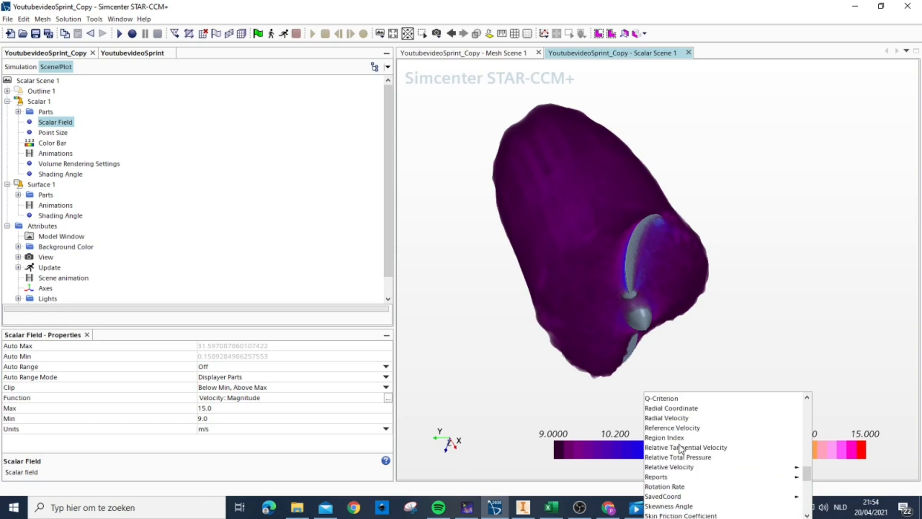
scroll(681, 448, down, 15)
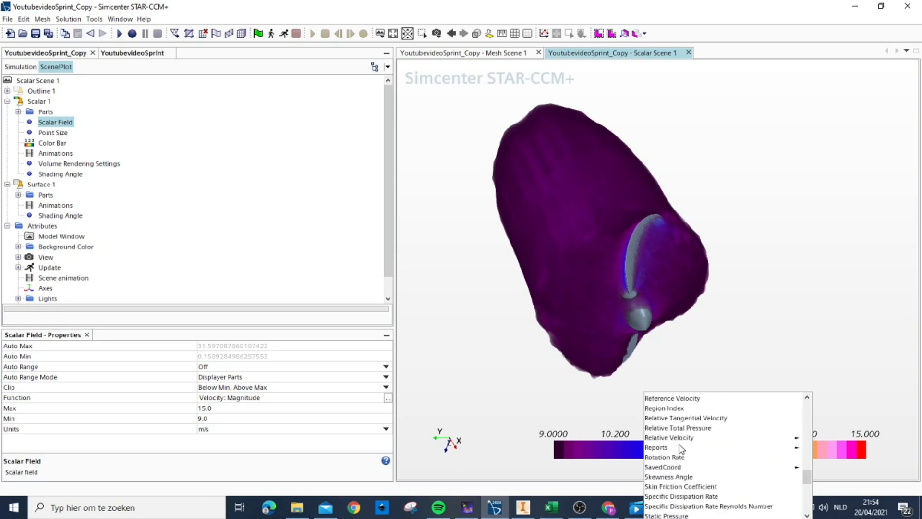
mouse_move(678, 476)
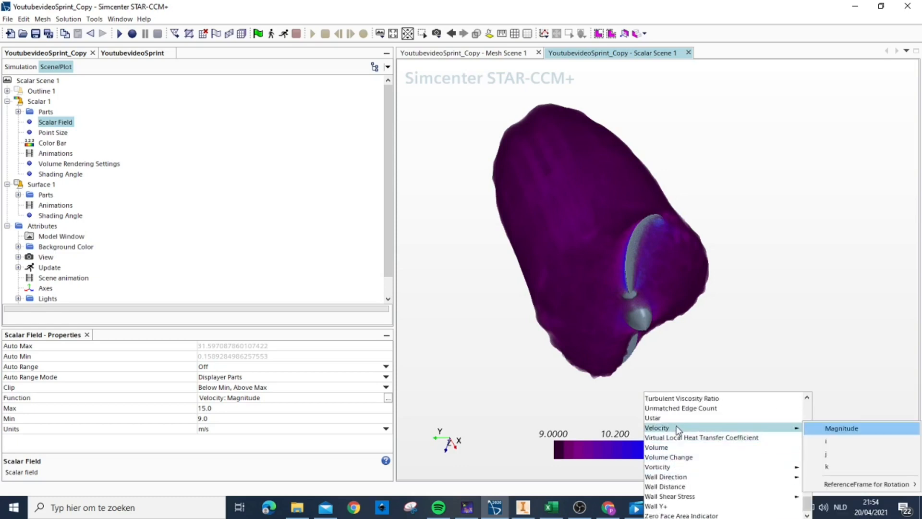
scroll(676, 426, up, 4)
scroll(687, 435, up, 3)
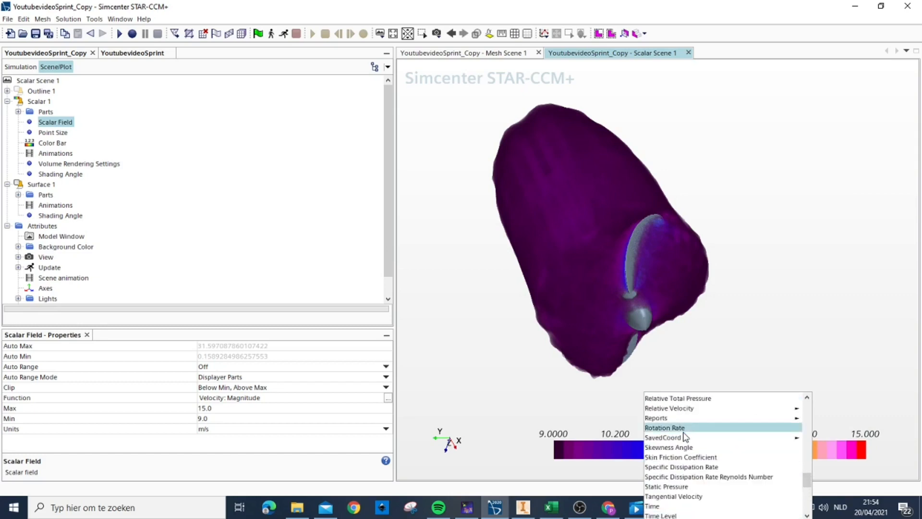
scroll(686, 446, down, 4)
scroll(688, 466, down, 2)
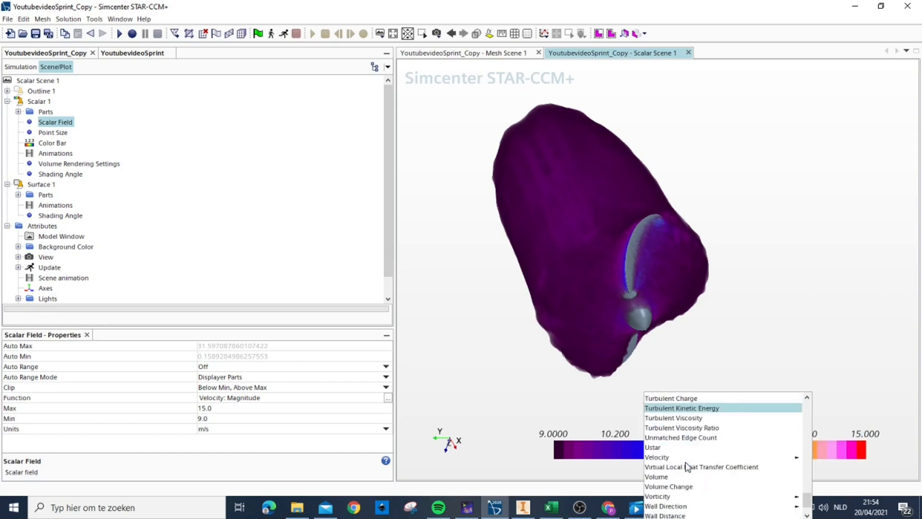
click(669, 493)
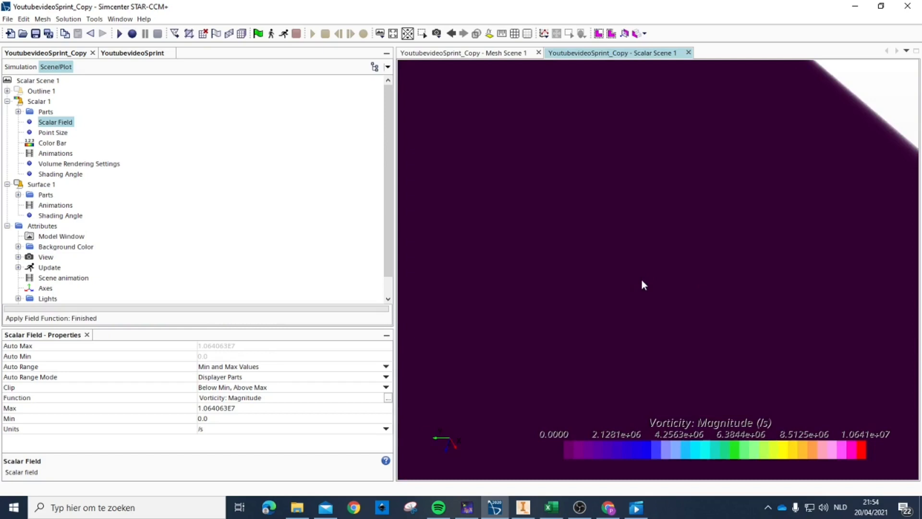
scroll(66, 179, down, 1)
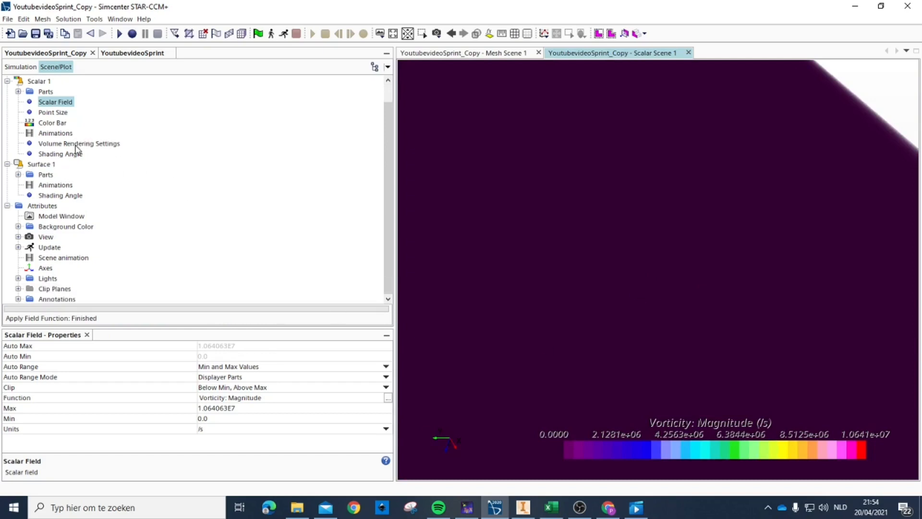
click(48, 111)
click(54, 102)
scroll(604, 238, down, 2)
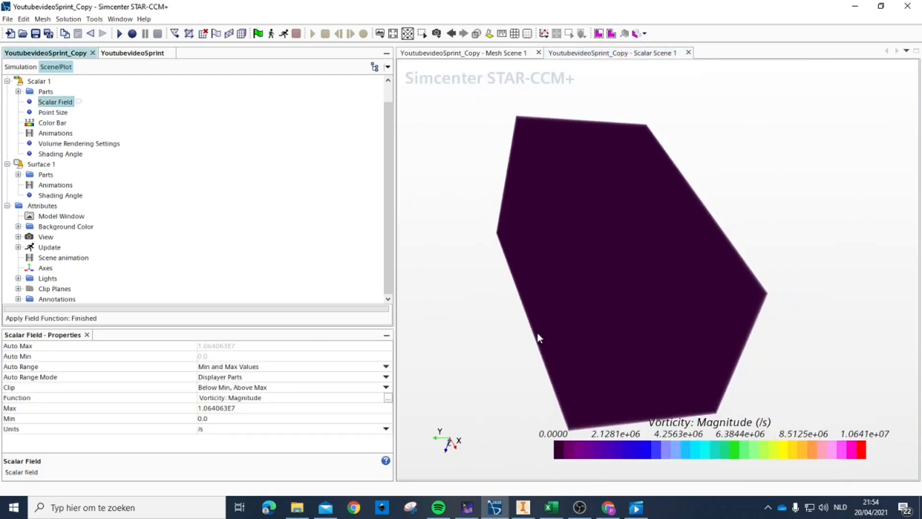
click(48, 113)
drag(638, 272, 588, 291)
- Set the Scalar 1 vorticity magnitude range to a minimum of 50 /s and a maximum of 300 /s
click(49, 112)
click(57, 102)
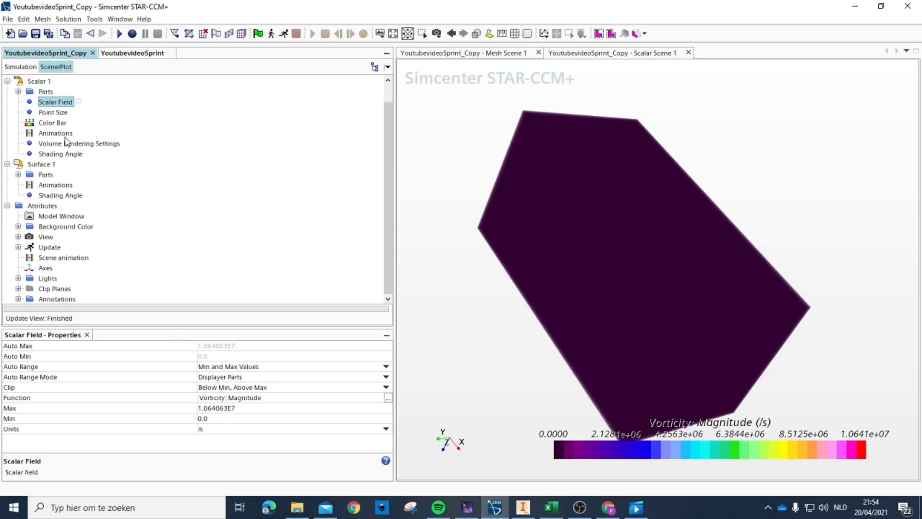
click(230, 409)
click(219, 418)
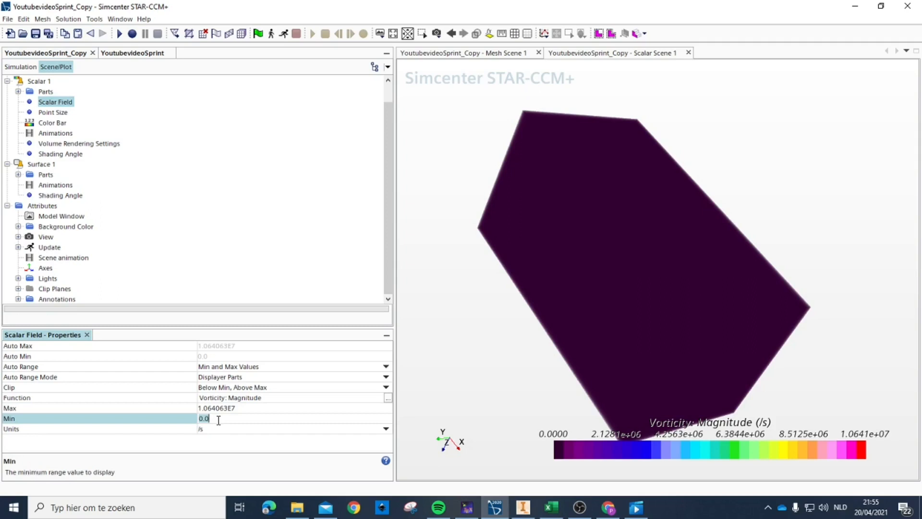
text(50)
click(241, 409)
text(300)
key(Return)
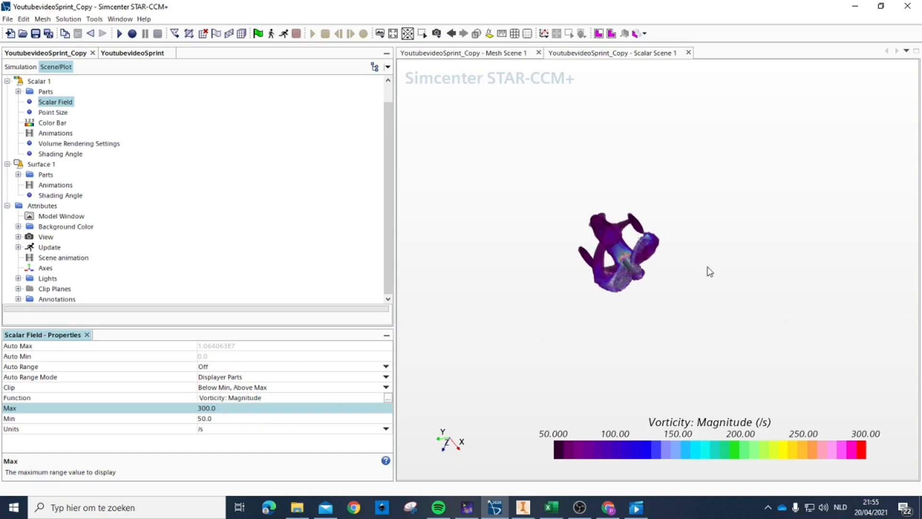
click(674, 224)
scroll(644, 231, up, 6)
drag(647, 252, 650, 199)
drag(518, 301, 584, 270)
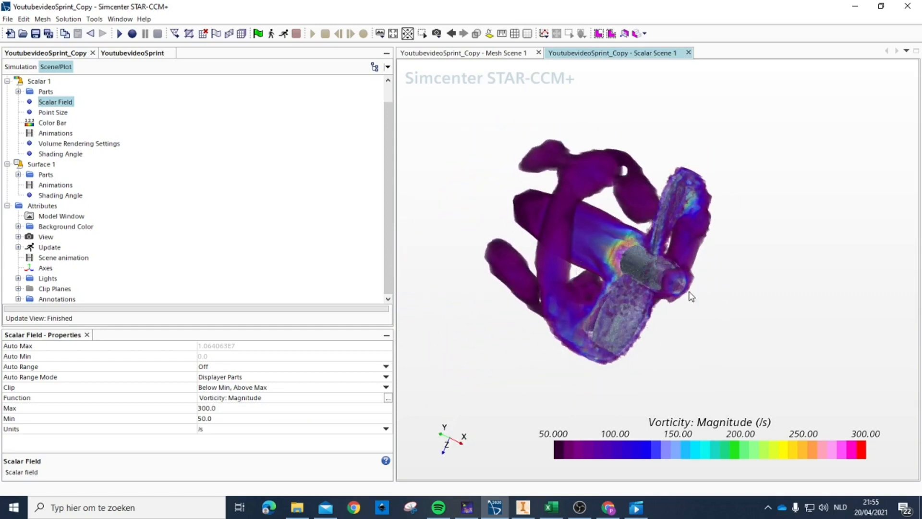
scroll(583, 265, down, 3)
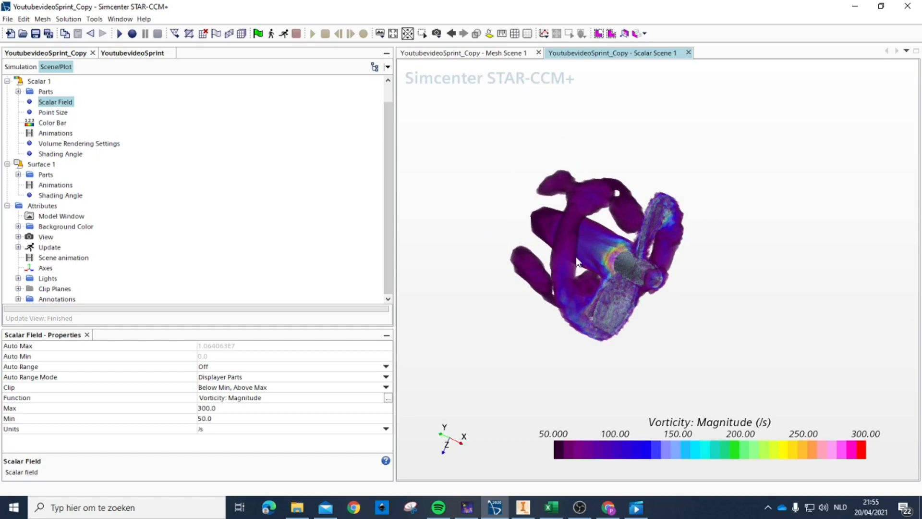
click(20, 67)
scroll(41, 188, up, 2)
scroll(48, 202, down, 2)
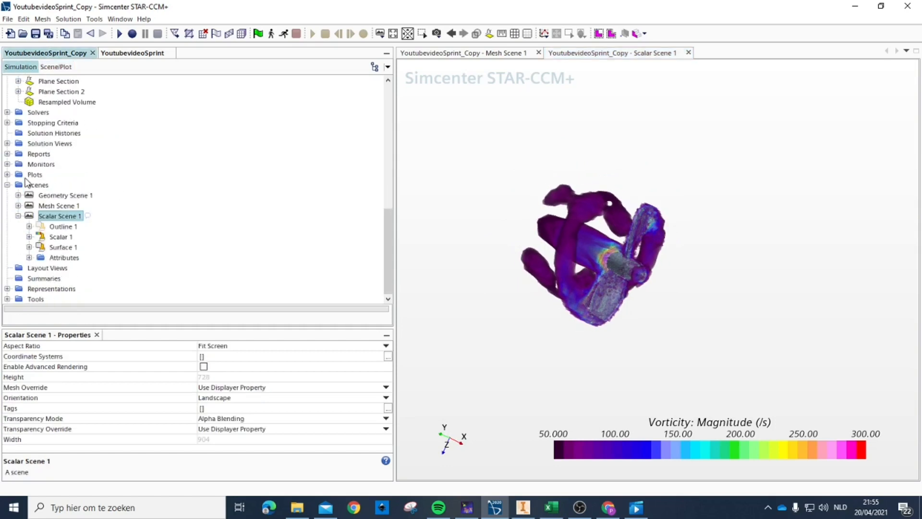
right_click(54, 133)
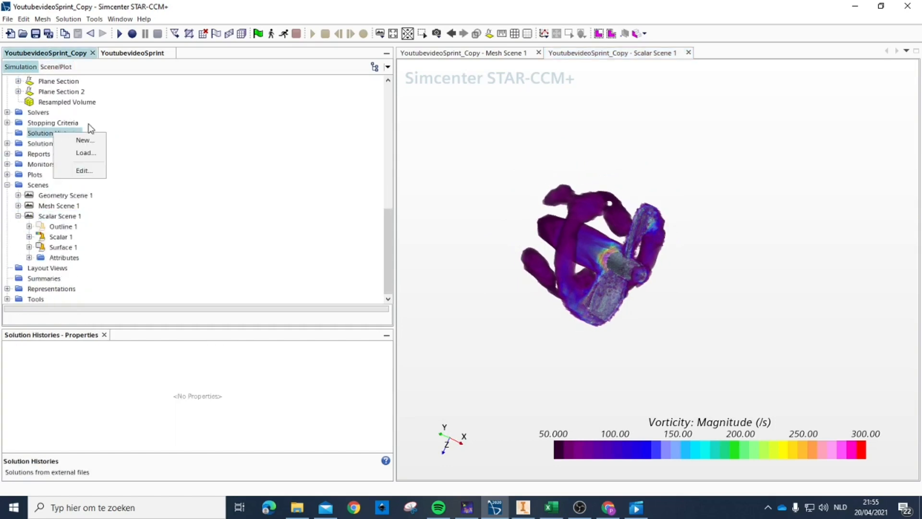
click(89, 152)
click(60, 67)
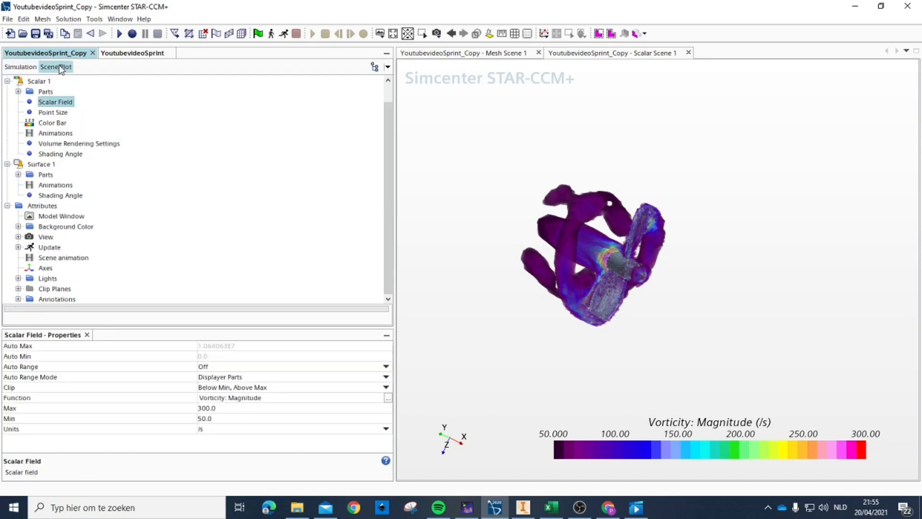
- Examine the volume-rendered vorticity structures around the propeller blades, hub and wake from several angles and distances
scroll(622, 280, up, 5)
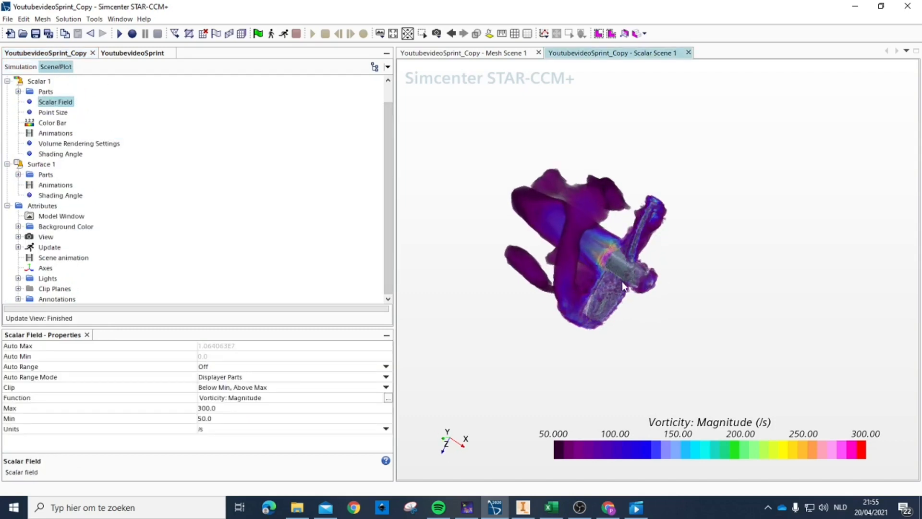
drag(602, 273, 656, 152)
drag(626, 221, 551, 324)
scroll(652, 240, down, 5)
scroll(715, 203, up, 4)
drag(682, 209, 610, 280)
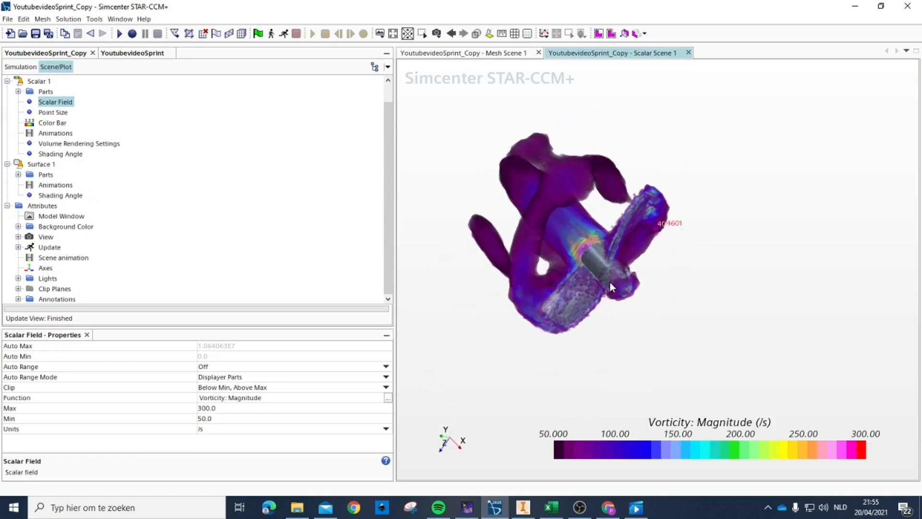
scroll(548, 228, up, 4)
drag(548, 230, 667, 215)
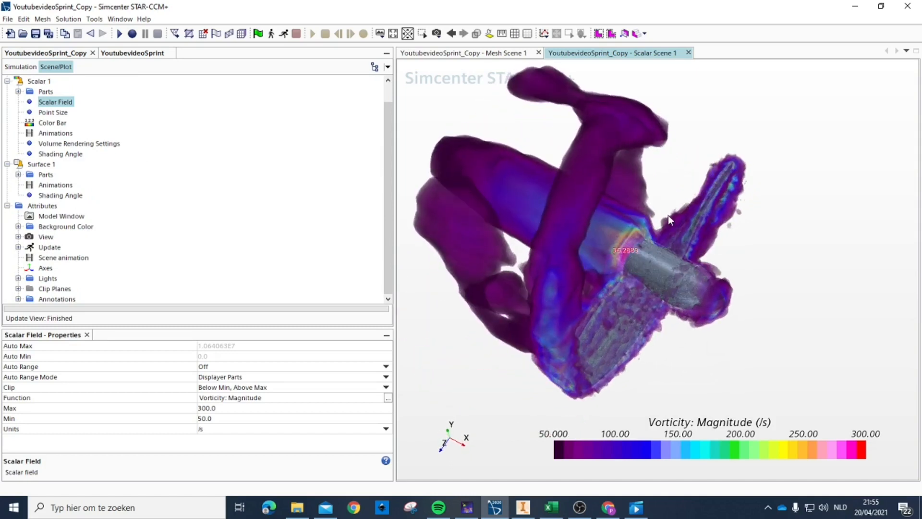
scroll(547, 246, down, 4)
drag(547, 246, 593, 277)
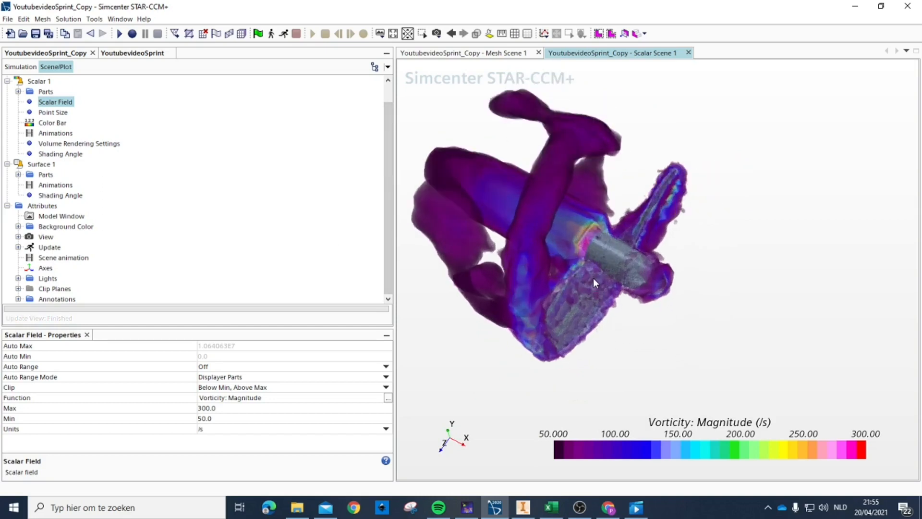
scroll(572, 265, up, 3)
drag(537, 397, 553, 285)
scroll(553, 286, down, 4)
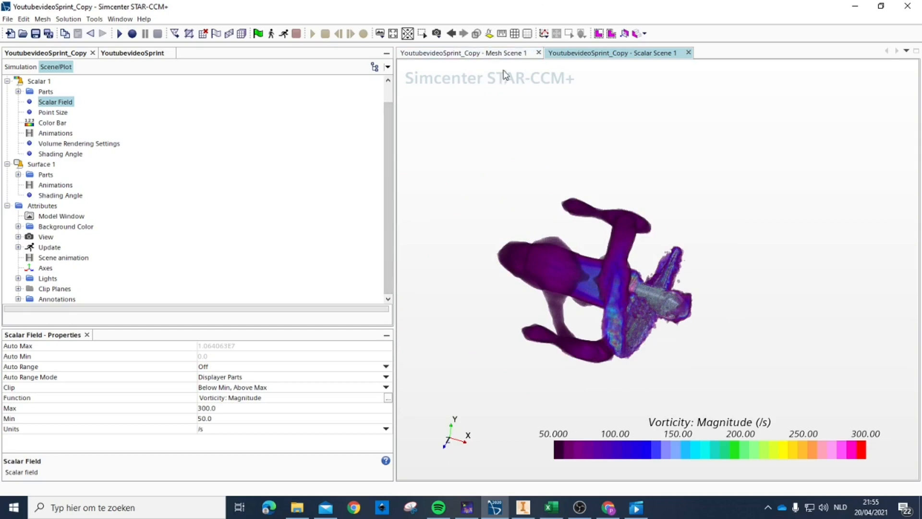
- Collapse the Scalar 1, Surface 1 and Attributes nodes of Scalar Scene 1
scroll(138, 208, up, 2)
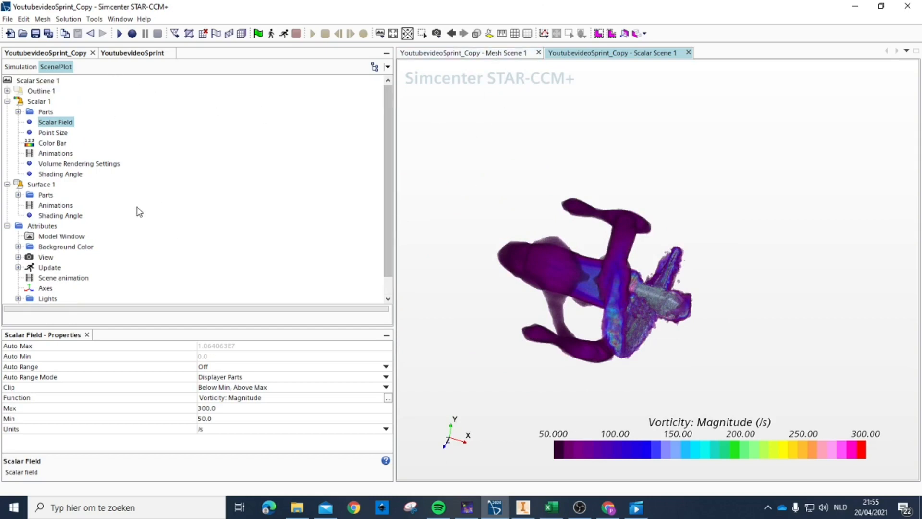
double_click(12, 102)
click(7, 112)
click(8, 122)
drag(686, 282, 567, 198)
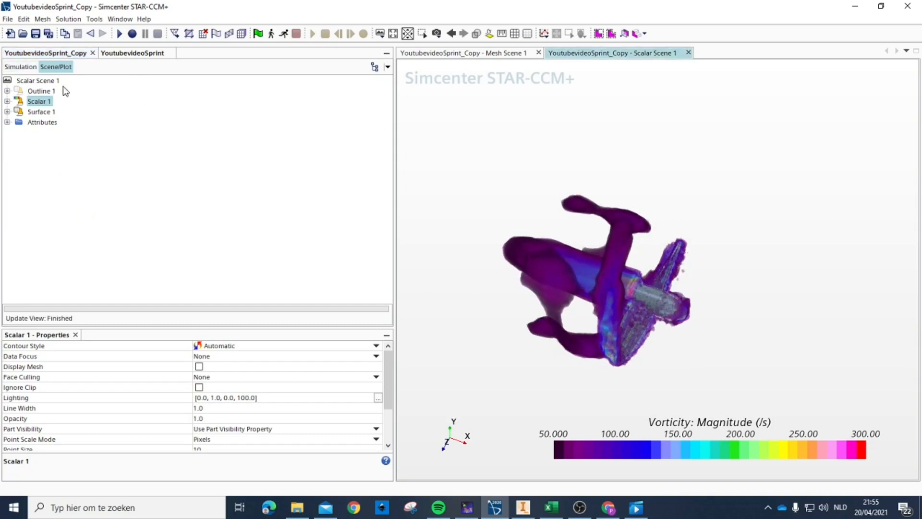
- Switch the scalar function displayed in the scene from vorticity to Velocity: Magnitude
right_click(38, 100)
click(26, 103)
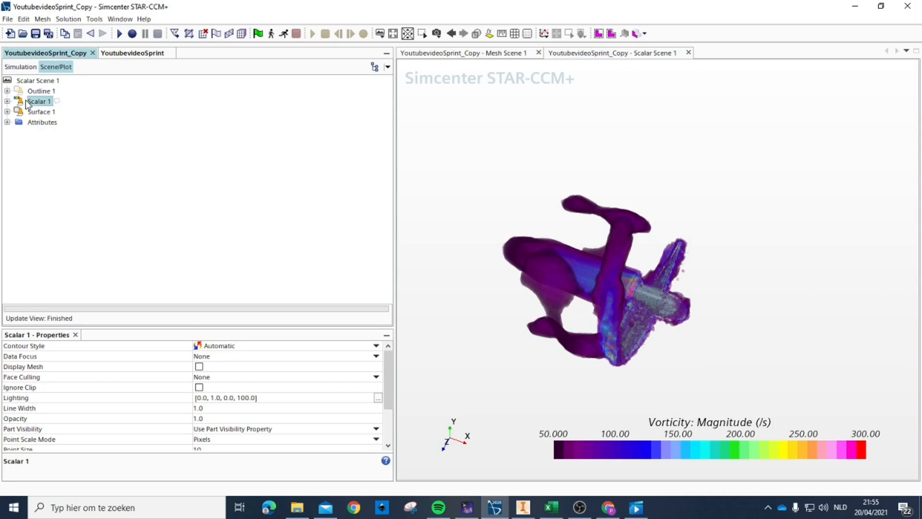
click(695, 447)
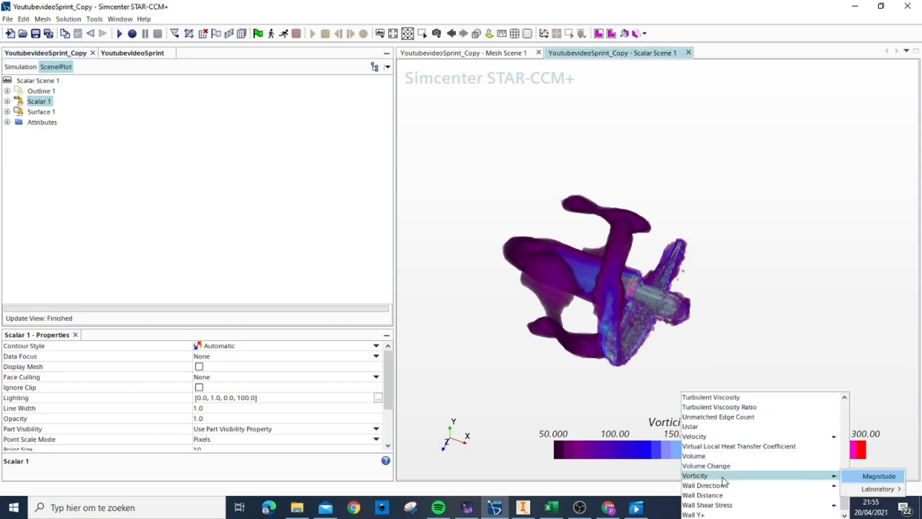
scroll(736, 454, up, 2)
scroll(735, 456, down, 3)
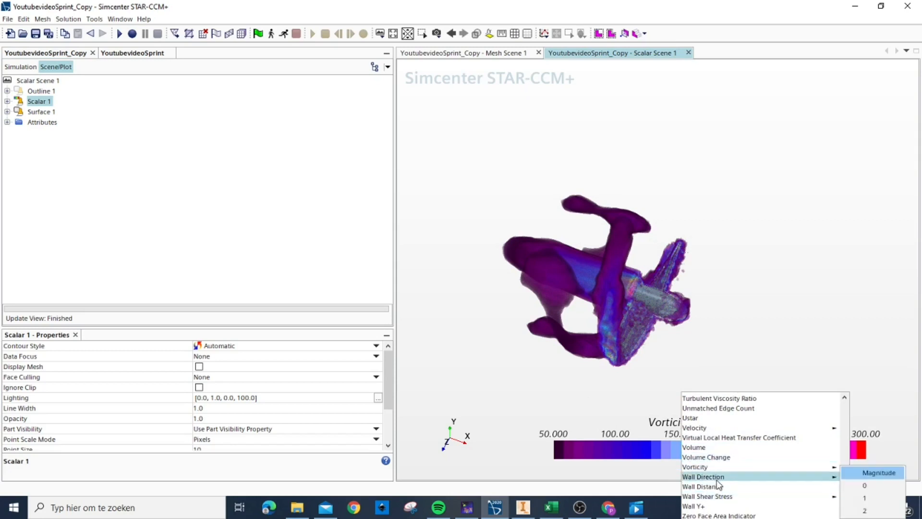
mouse_move(695, 427)
click(836, 427)
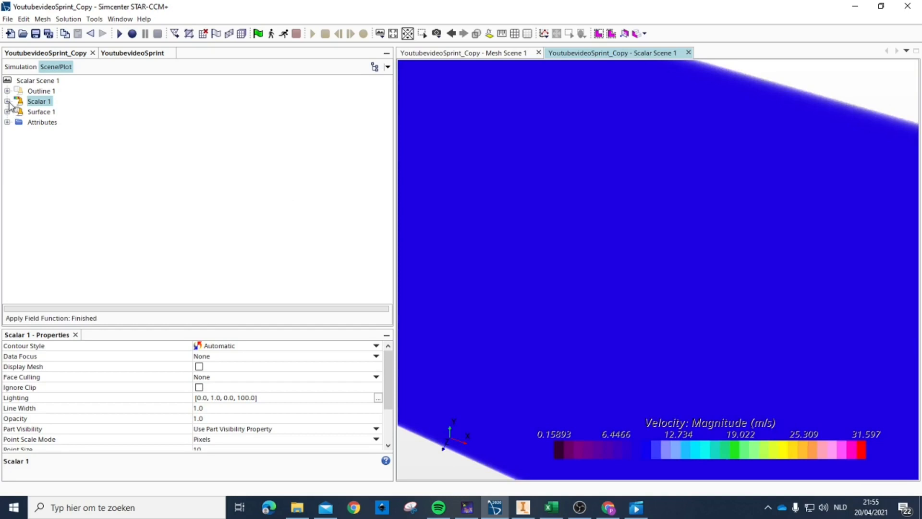
- Change the parts displayed by Scalar 1 from Resampled Volume to only Plane Section 2
click(7, 101)
click(43, 111)
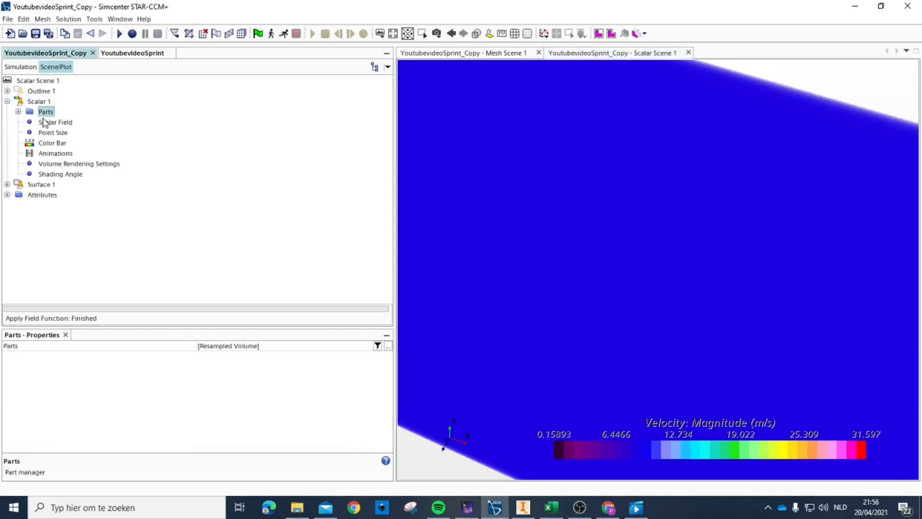
click(241, 346)
click(213, 110)
click(232, 131)
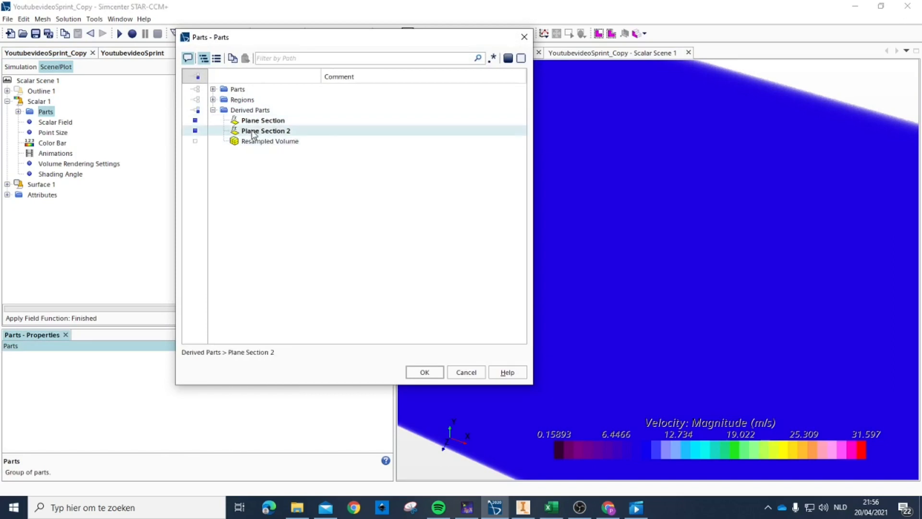
click(425, 373)
- Examine the velocity magnitude field on Plane Section 2, both close to the propeller and across the whole domain
scroll(667, 330, down, 5)
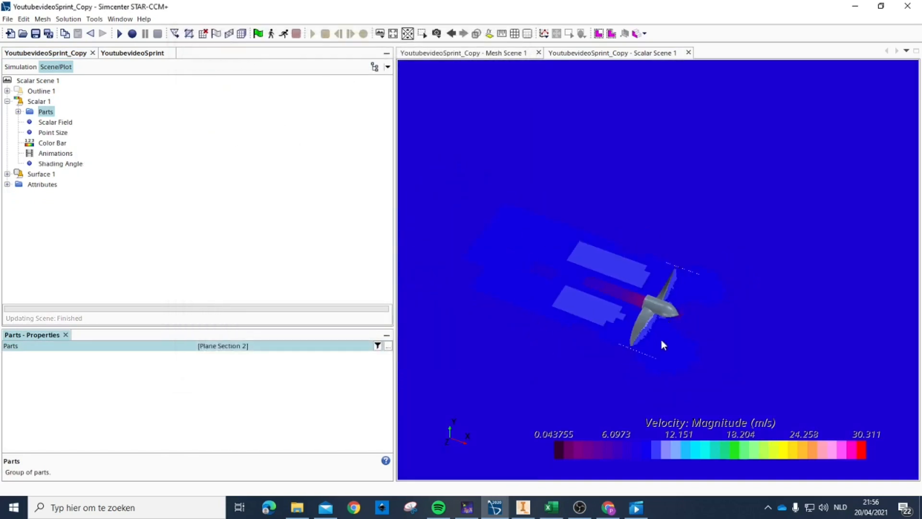
scroll(686, 359, down, 3)
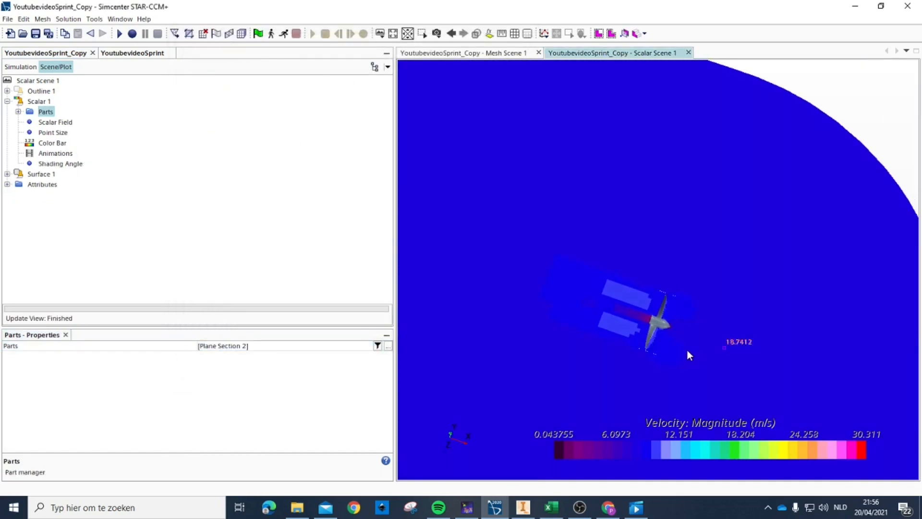
drag(720, 311, 647, 267)
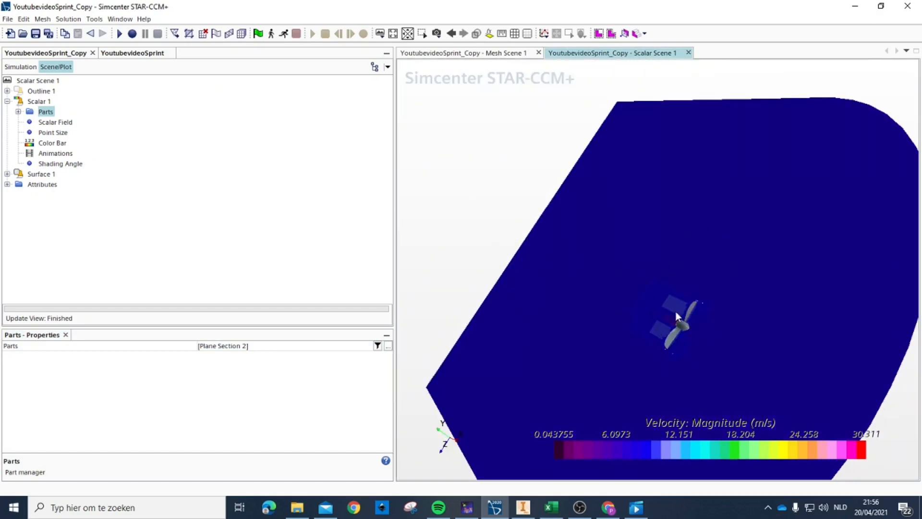
scroll(676, 312, up, 6)
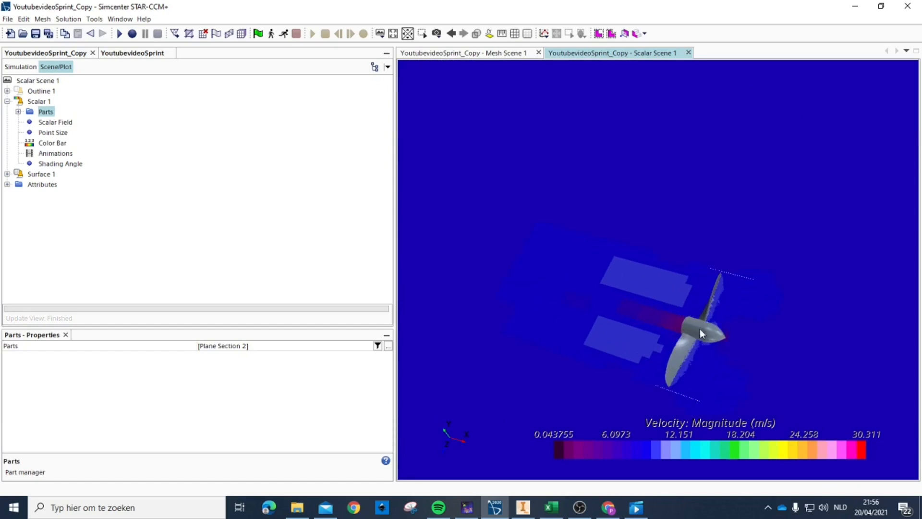
drag(699, 328, 712, 326)
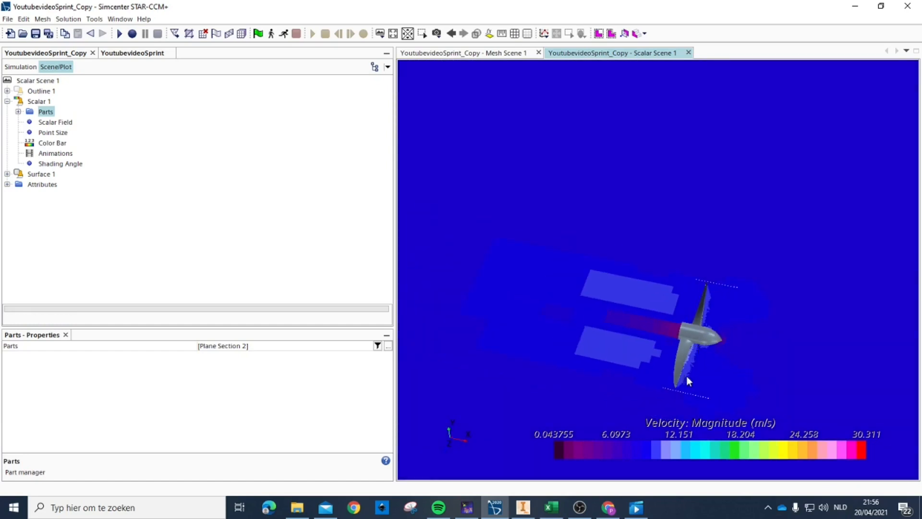
scroll(691, 376, down, 5)
drag(691, 339, 563, 384)
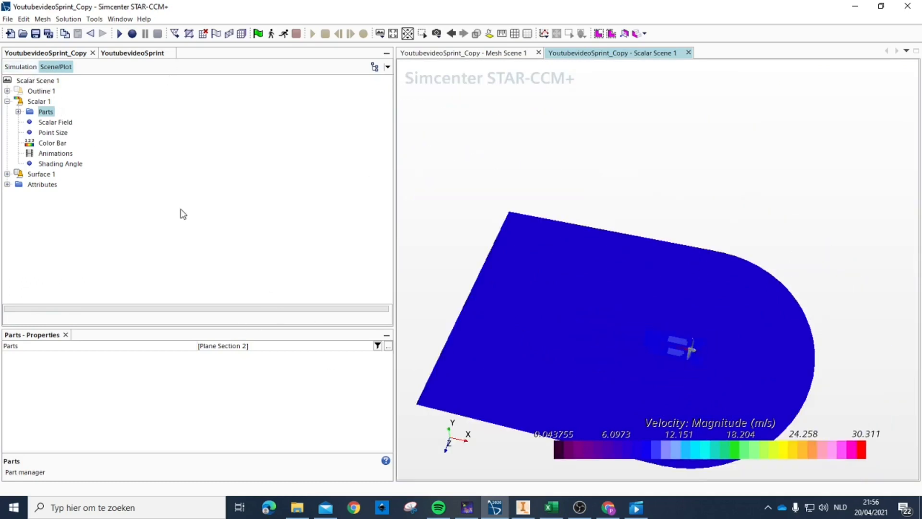
click(38, 66)
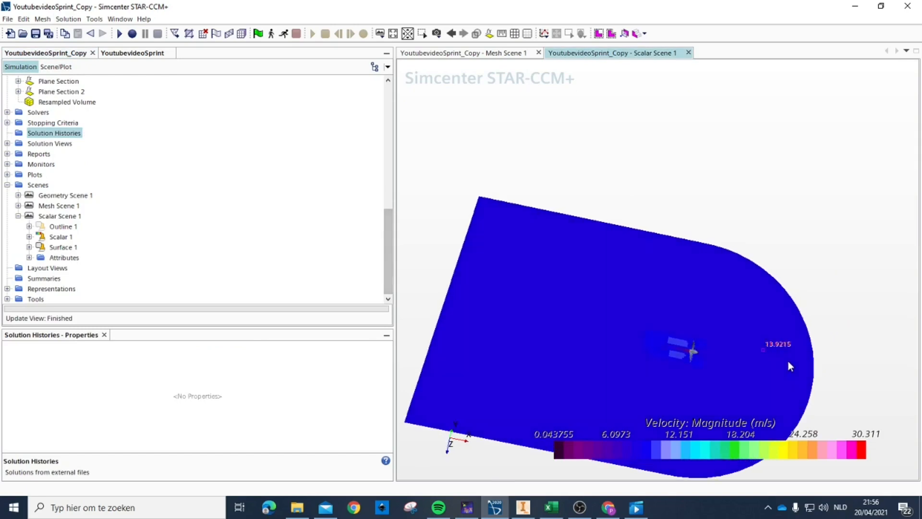
scroll(681, 332, up, 3)
scroll(682, 333, up, 2)
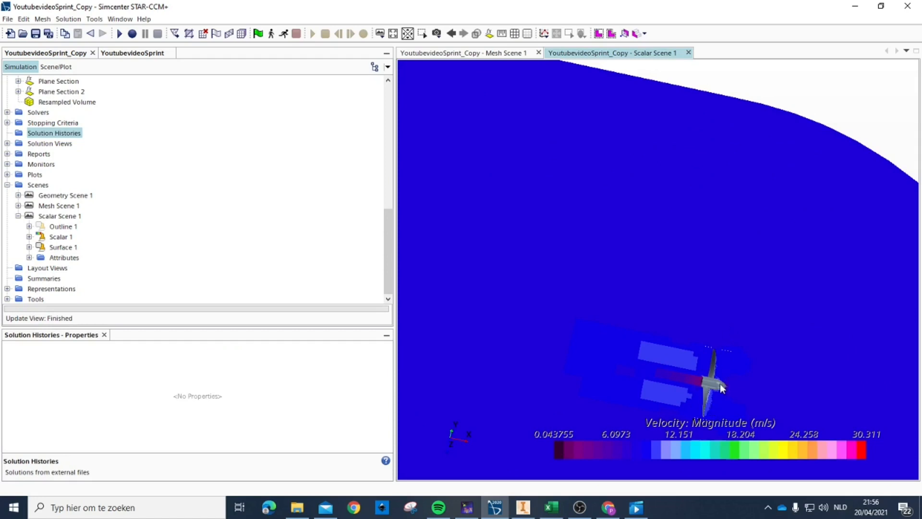
scroll(710, 277, down, 5)
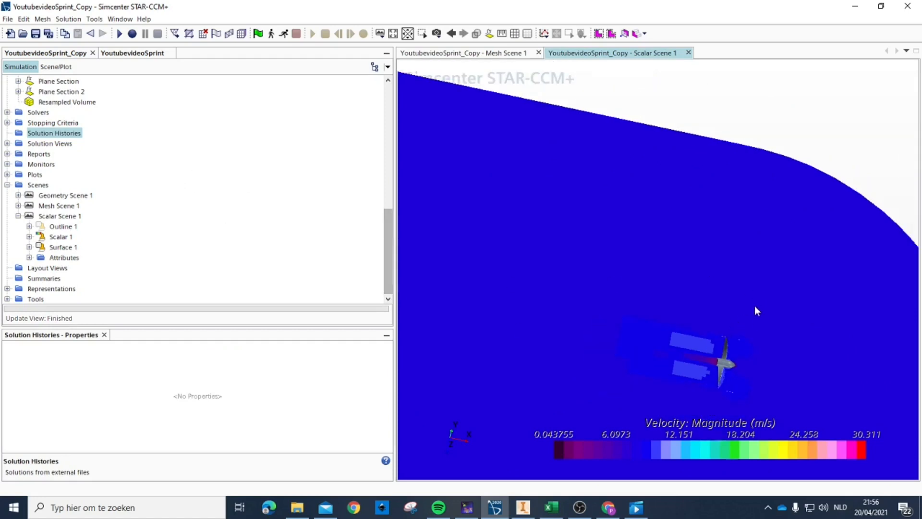
scroll(778, 303, down, 1)
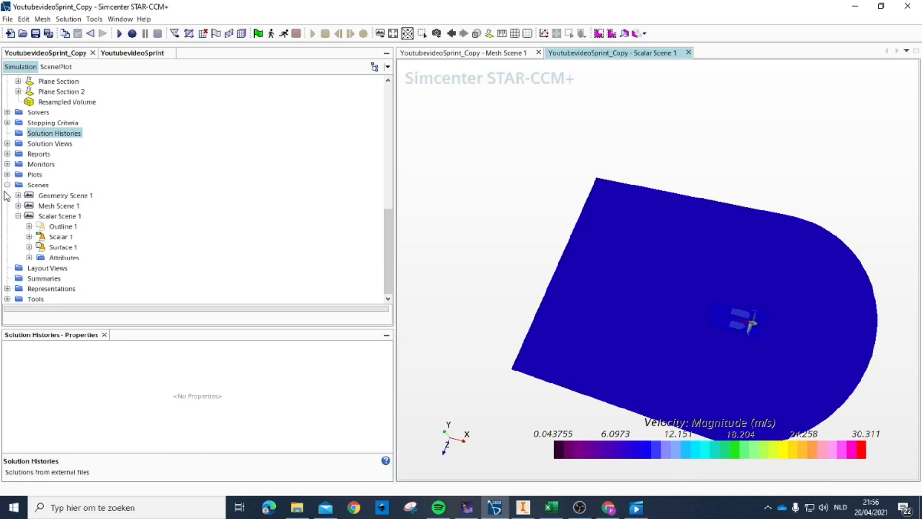
- Collapse the Scenes, Derived Parts, Regions, Operations, Parts and 3D-CAD Model 1 nodes of the simulation tree
scroll(29, 237, up, 1)
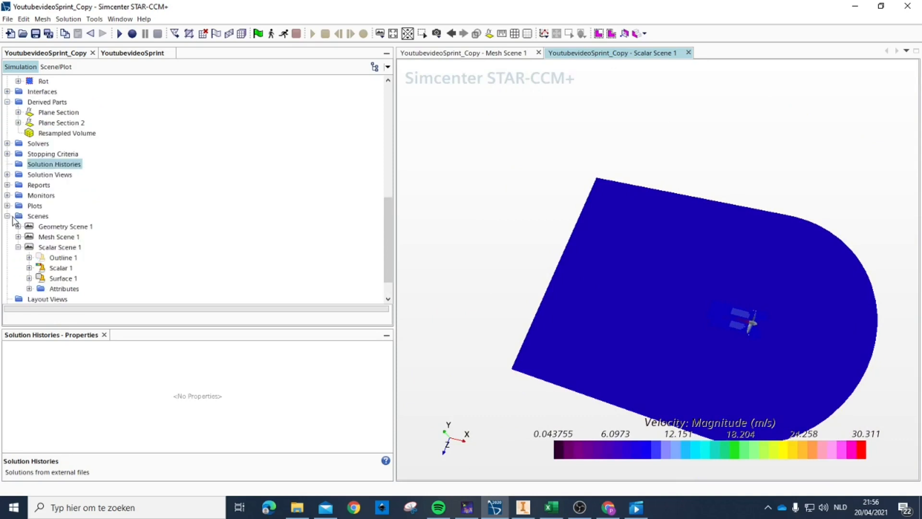
scroll(732, 309, up, 1)
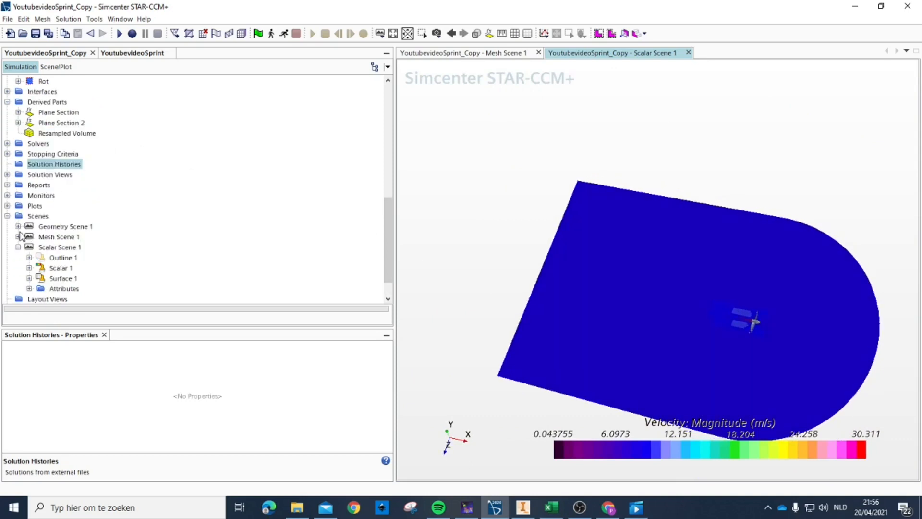
click(7, 216)
scroll(8, 211, up, 1)
click(7, 205)
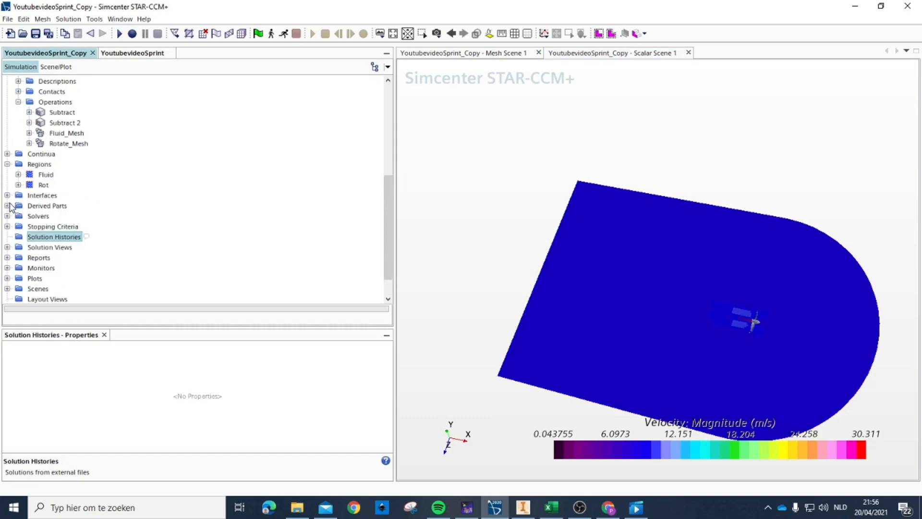
drag(851, 314, 857, 322)
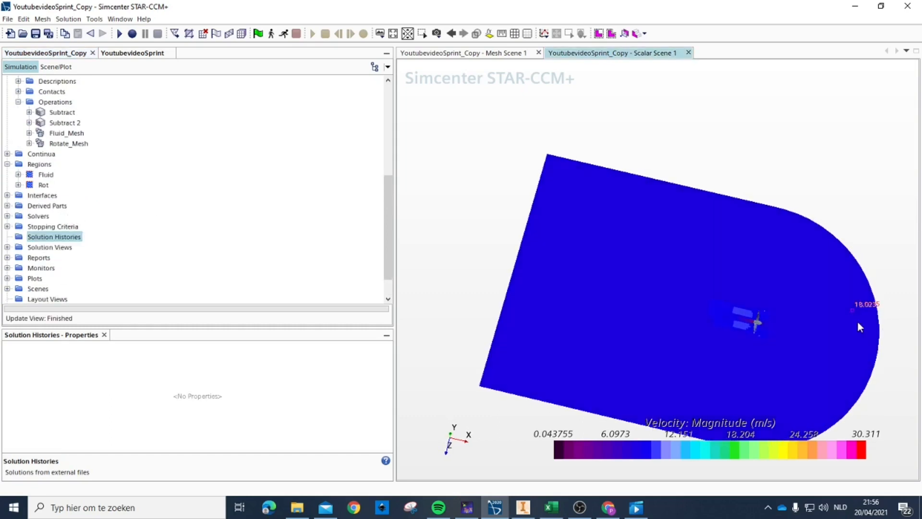
click(6, 164)
scroll(21, 162, up, 6)
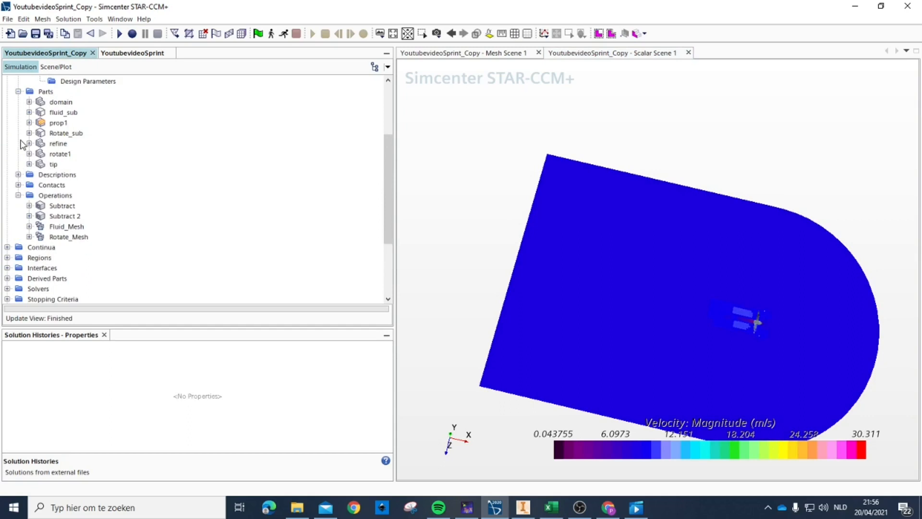
click(18, 187)
click(17, 216)
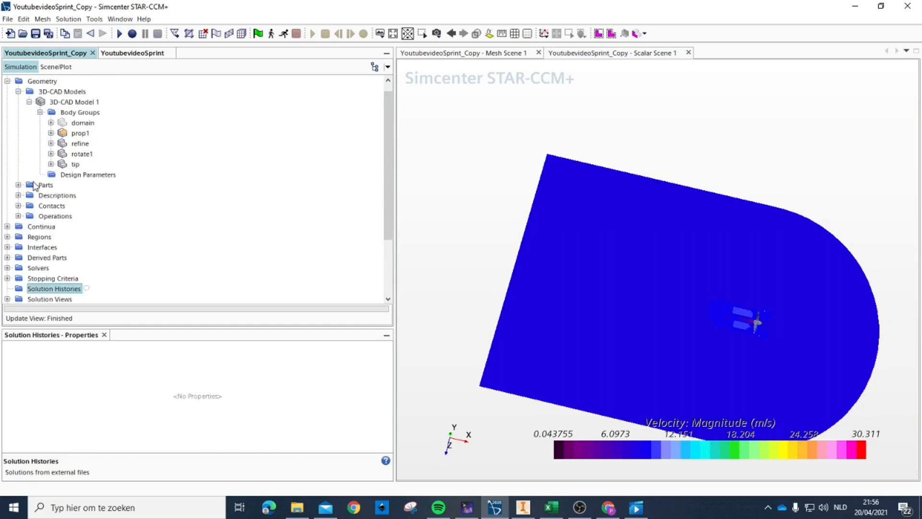
click(29, 101)
scroll(27, 216, down, 1)
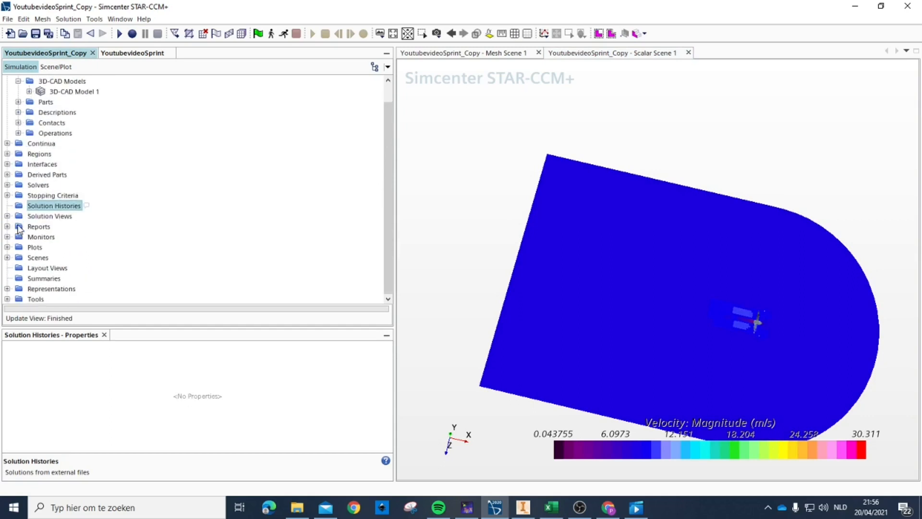
- Look through the simulation's Reports and Monitors folders
click(7, 226)
click(8, 227)
click(7, 237)
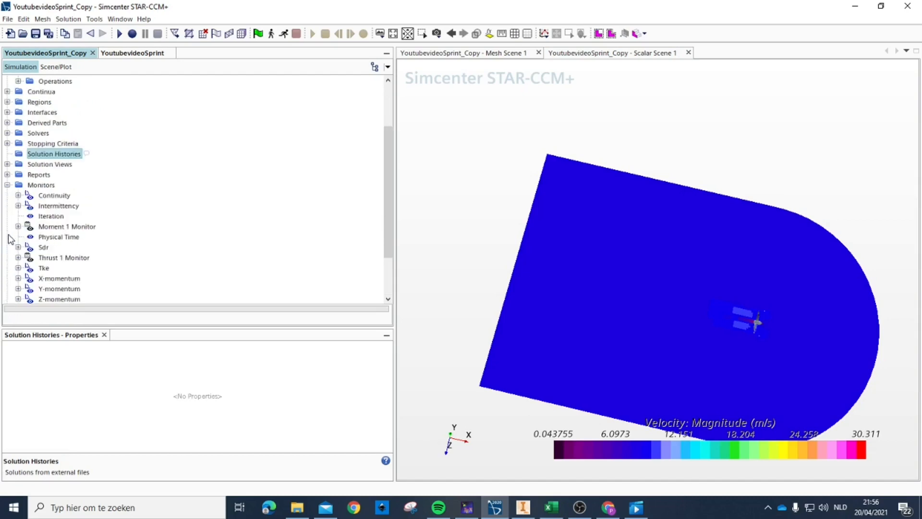
click(7, 185)
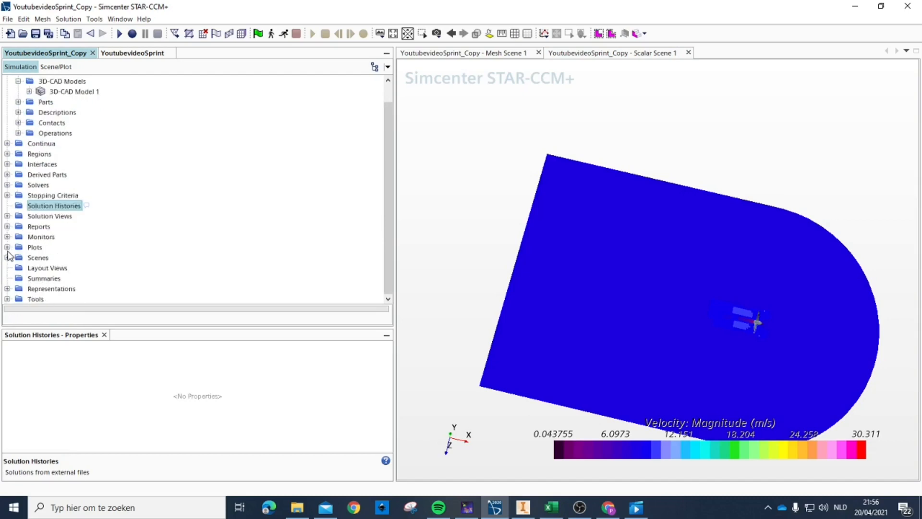
- Open the Moment 1 Monitor Plot and the Thrust 1 Monitor Plot, and inspect the thrust curve
click(7, 246)
click(65, 258)
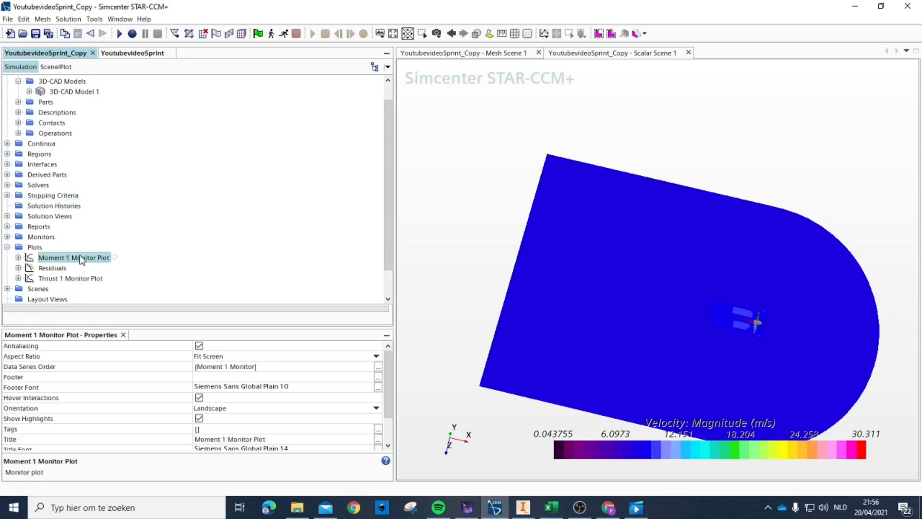
double_click(81, 258)
double_click(80, 279)
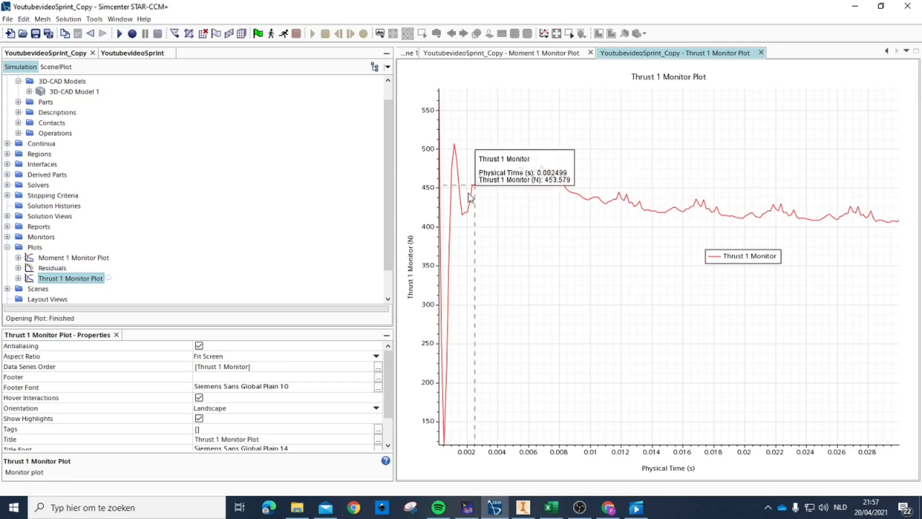
mouse_move(875, 224)
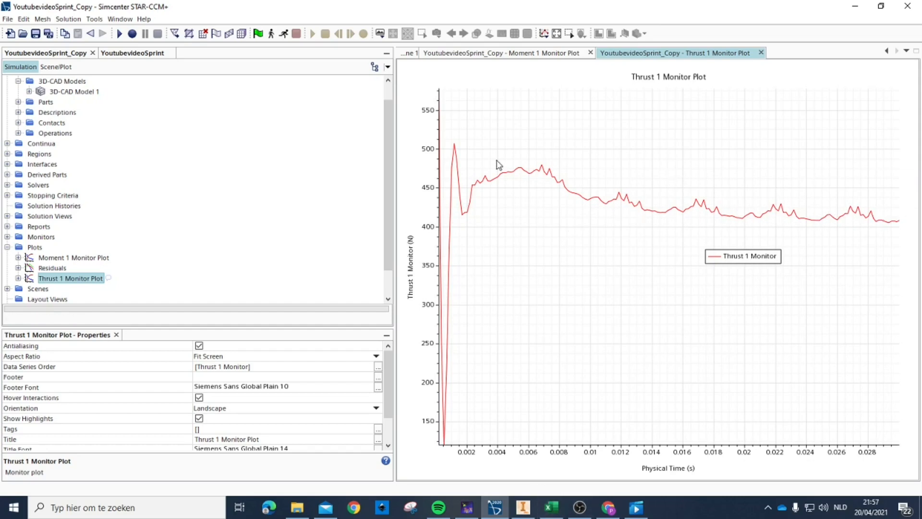
right_click(532, 178)
click(600, 245)
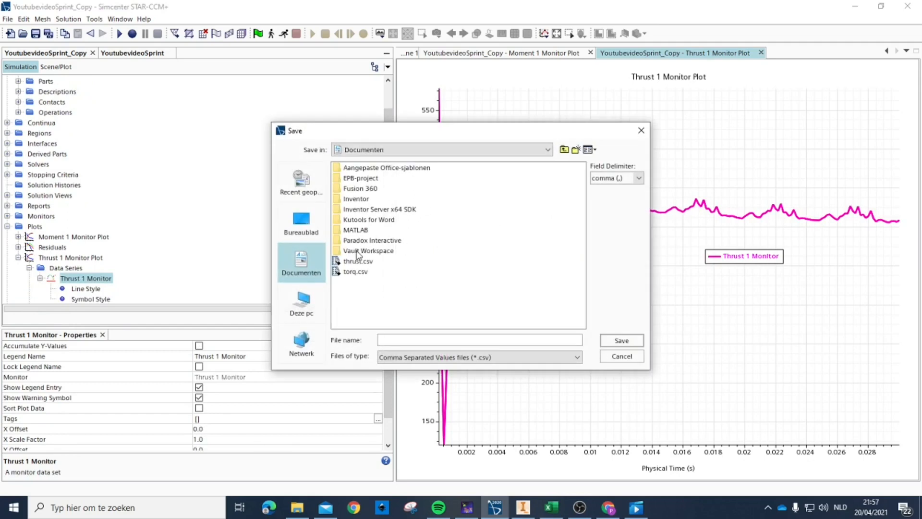
click(641, 130)
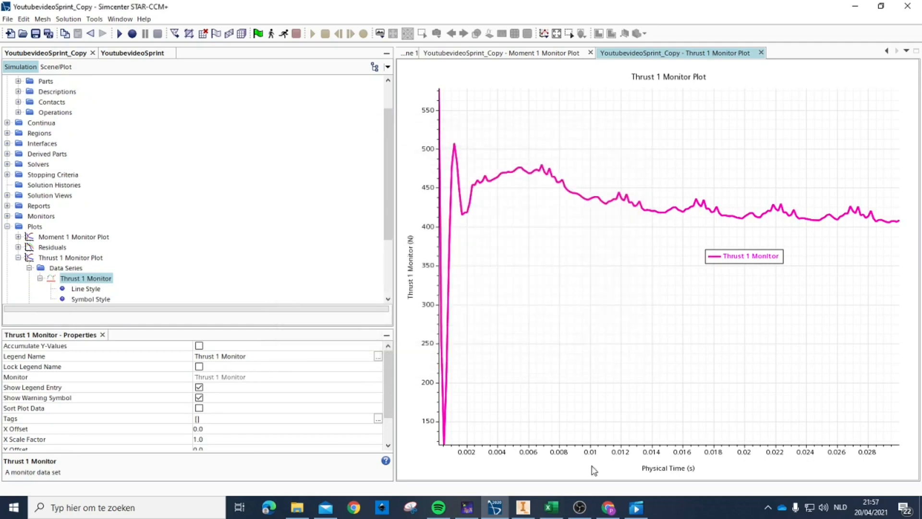
- Switch to Excel and open the exported torque file torq.csv from the recent files
click(551, 507)
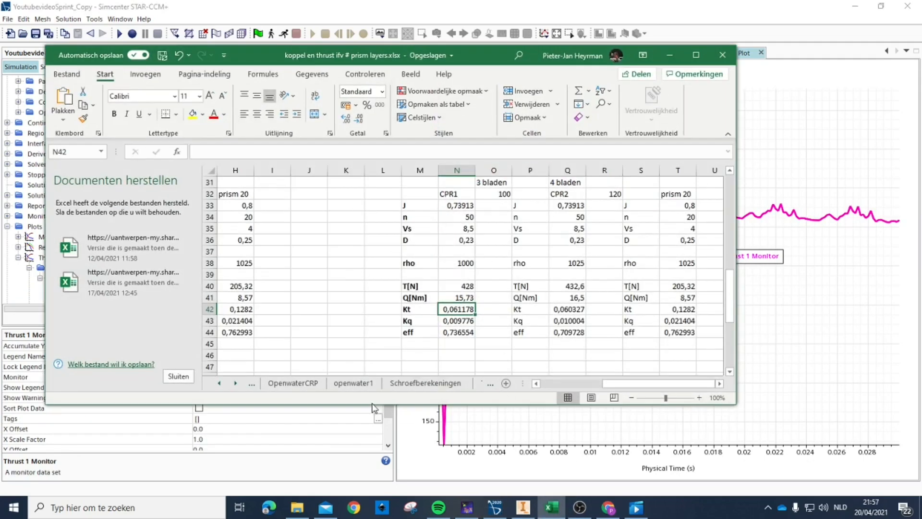
click(557, 510)
click(557, 508)
click(68, 44)
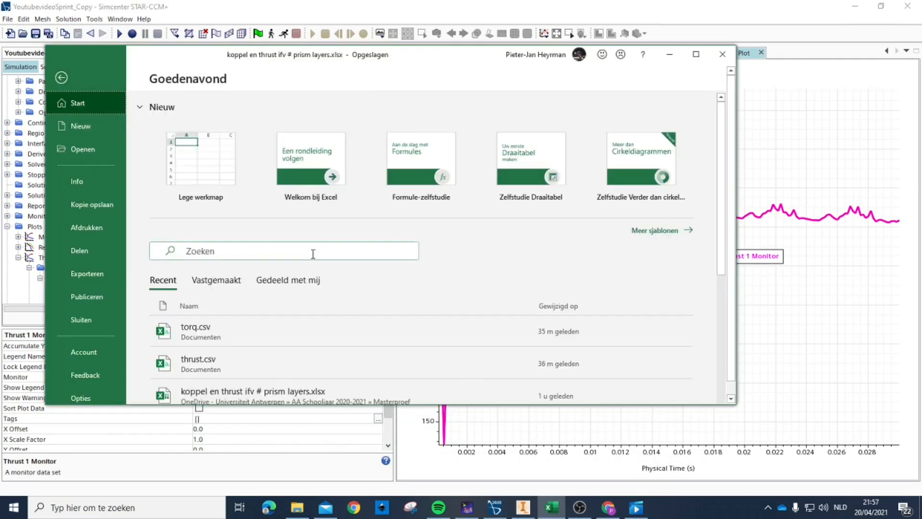
click(238, 341)
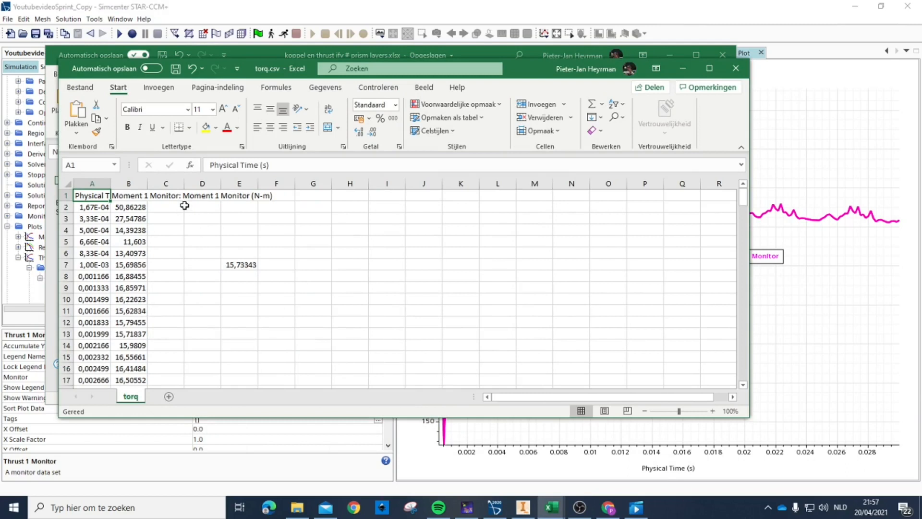
- Inspect the torque value in cell E7 of the torq sheet
click(240, 263)
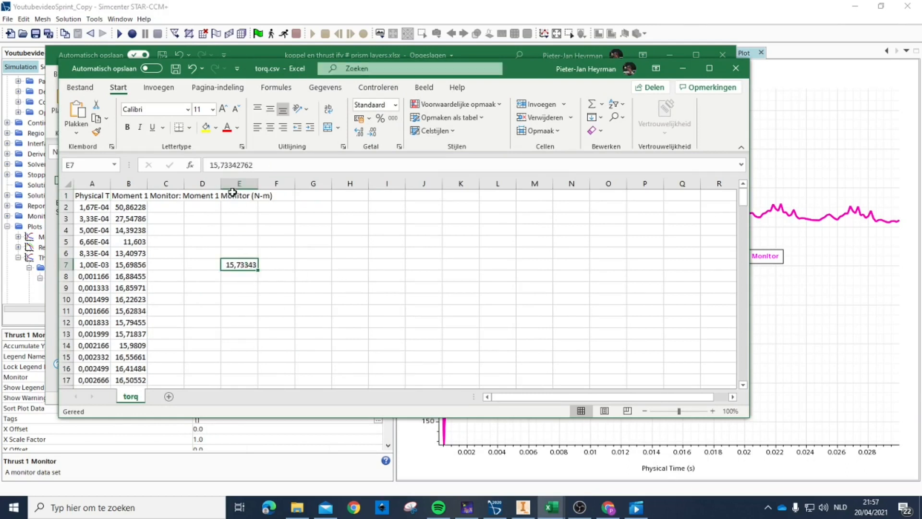
double_click(257, 269)
click(203, 266)
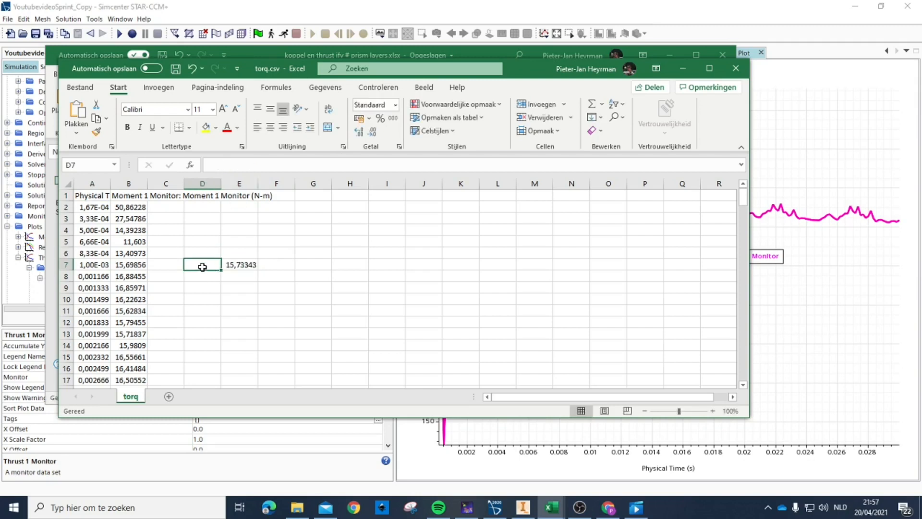
- Calculate the average of the Moment 1 Monitor values from column B in cell D7 using the GEMIDDELDE function
text(=g)
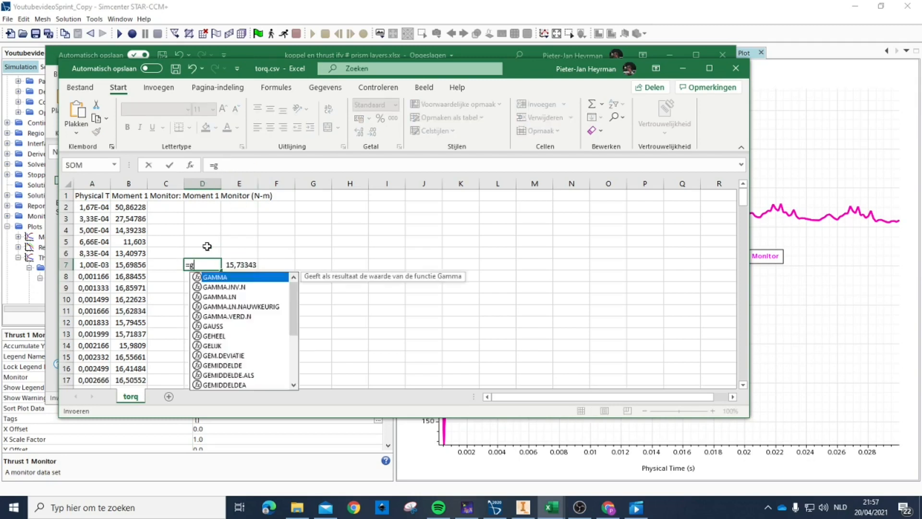
text(emiddel)
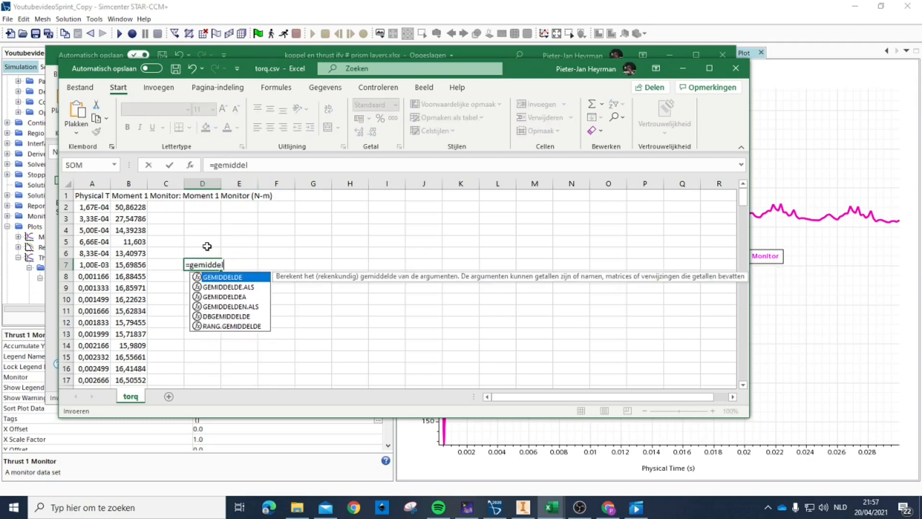
text(de()
scroll(139, 269, down, 4)
scroll(147, 319, down, 1)
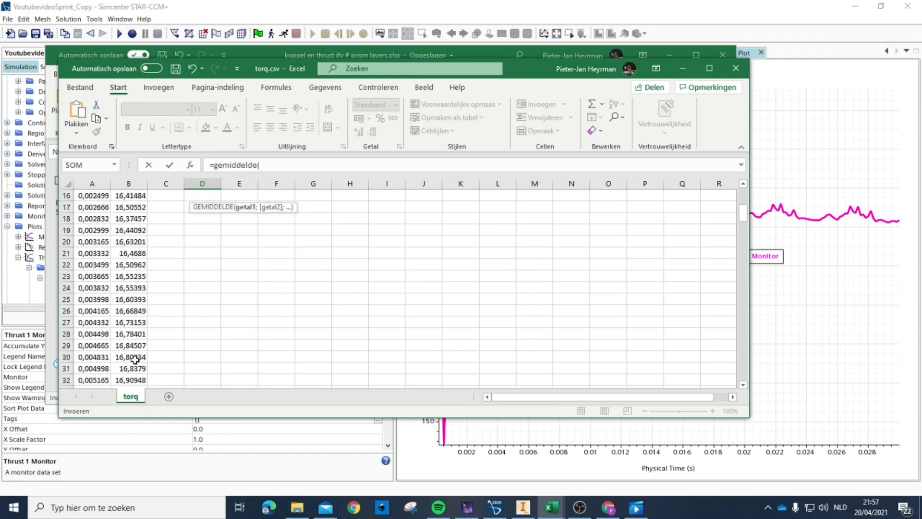
mouse_move(135, 358)
mouse_down()
mouse_move(119, 508)
mouse_move(139, 365)
mouse_up()
key(Return)
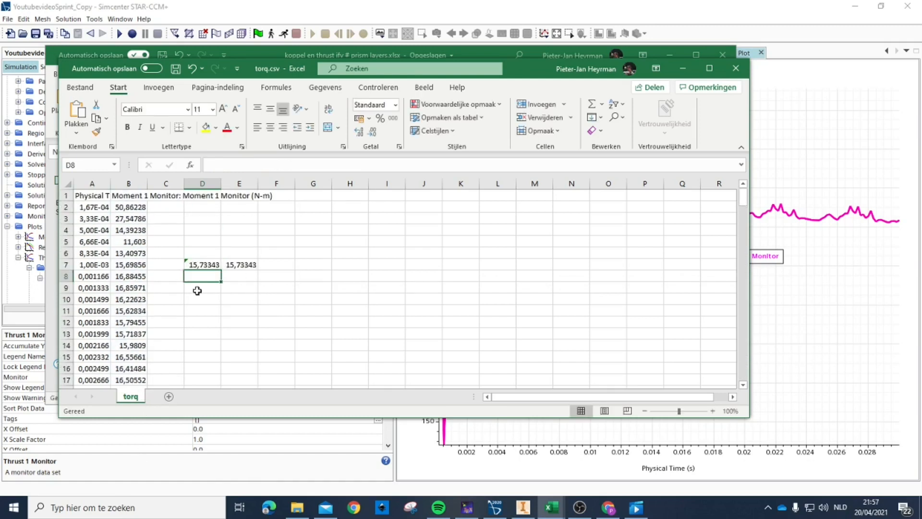
- Minimize both Excel workbooks and switch to Simcenter STAR-CCM+ with the Thrust 1 Monitor Plot
click(684, 70)
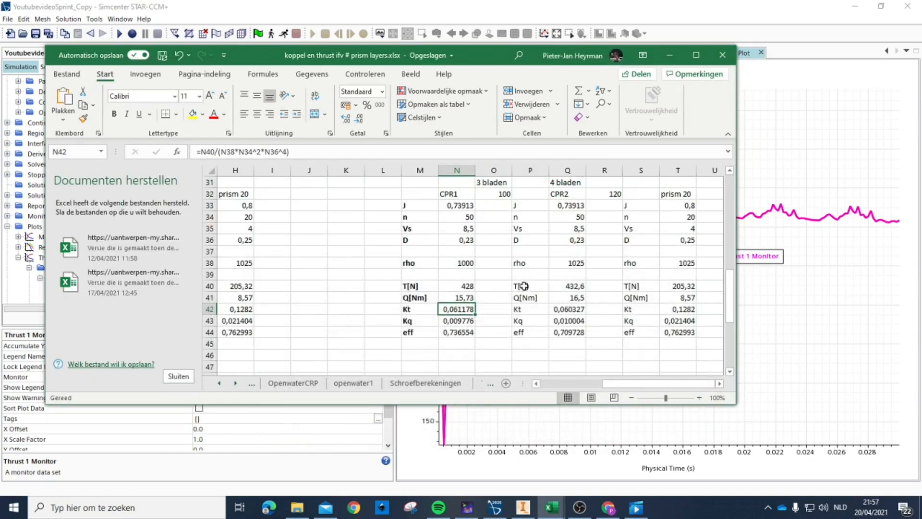
click(675, 56)
click(601, 130)
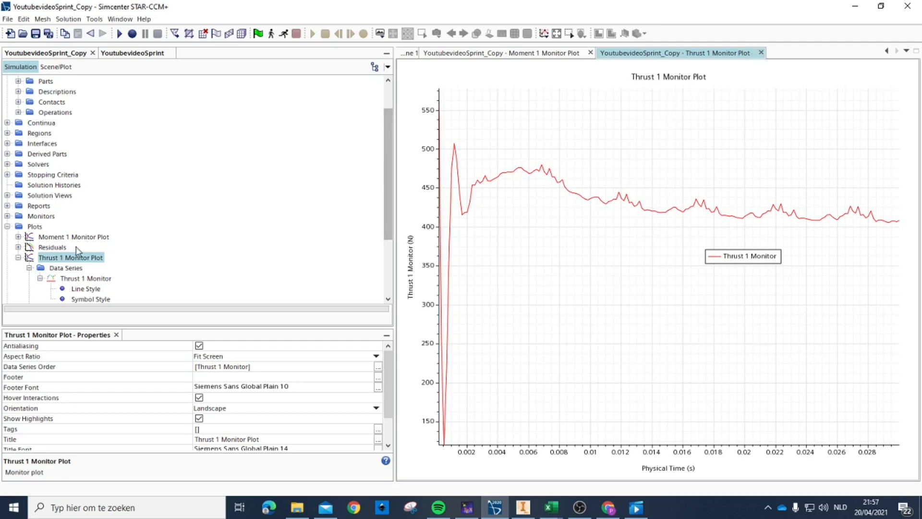
- Collapse the expanded Plots and Geometry folders in the YoutubevideoSprint_Copy simulation tree
click(18, 258)
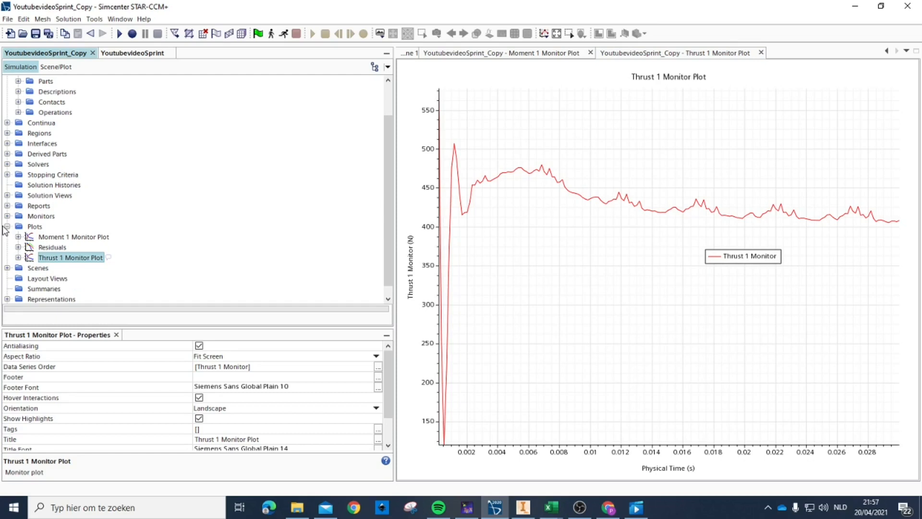
click(7, 226)
scroll(17, 172, up, 1)
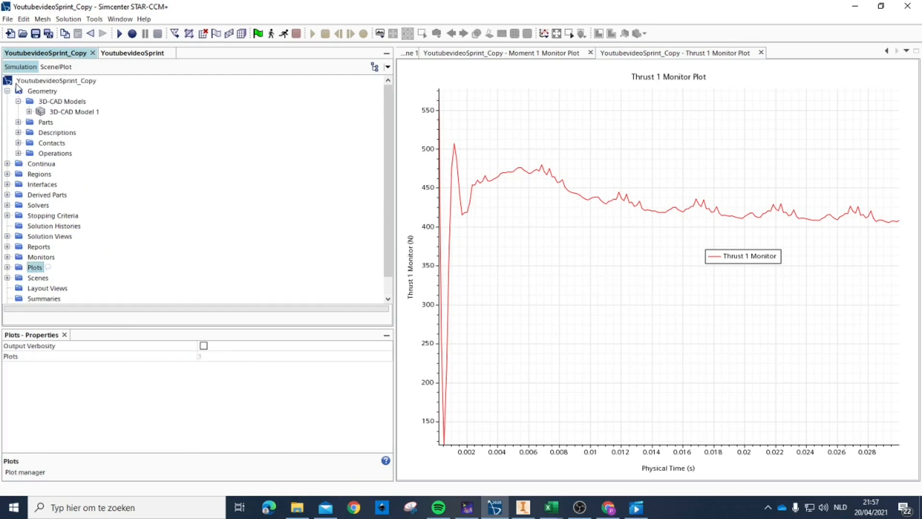
click(8, 91)
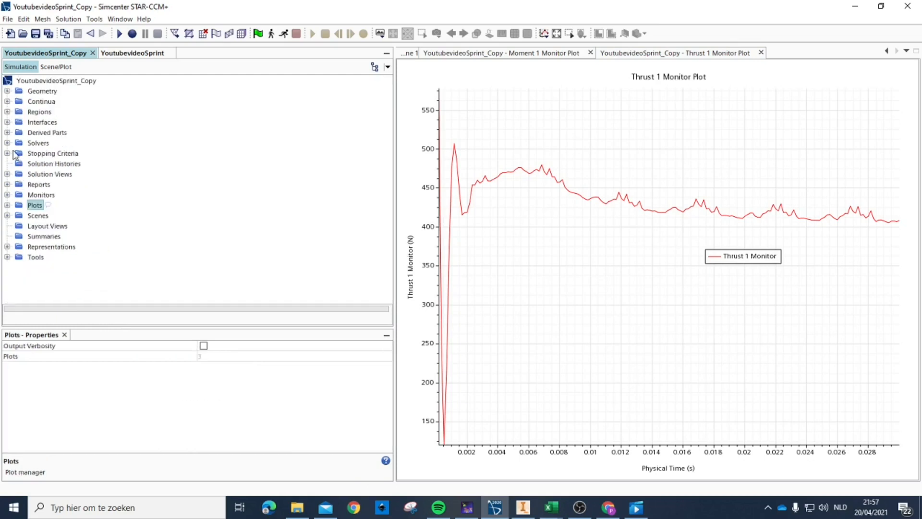
click(659, 164)
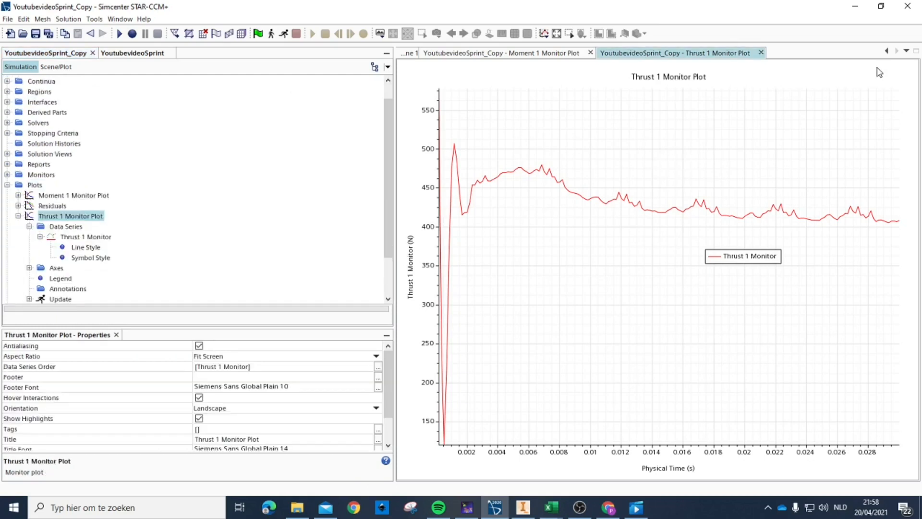
- Close the Thrust 1 Monitor Plot, the Moment 1 Monitor Plot and Scalar Scene 1
click(762, 52)
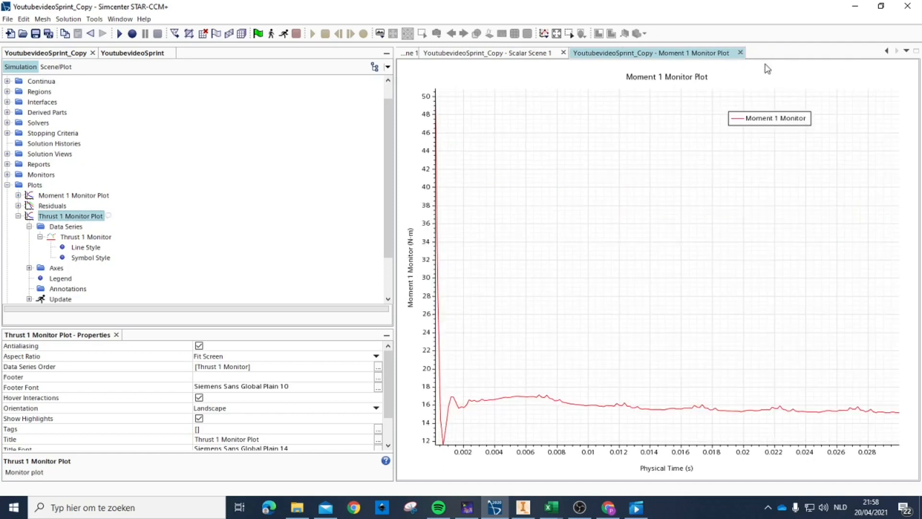
click(740, 53)
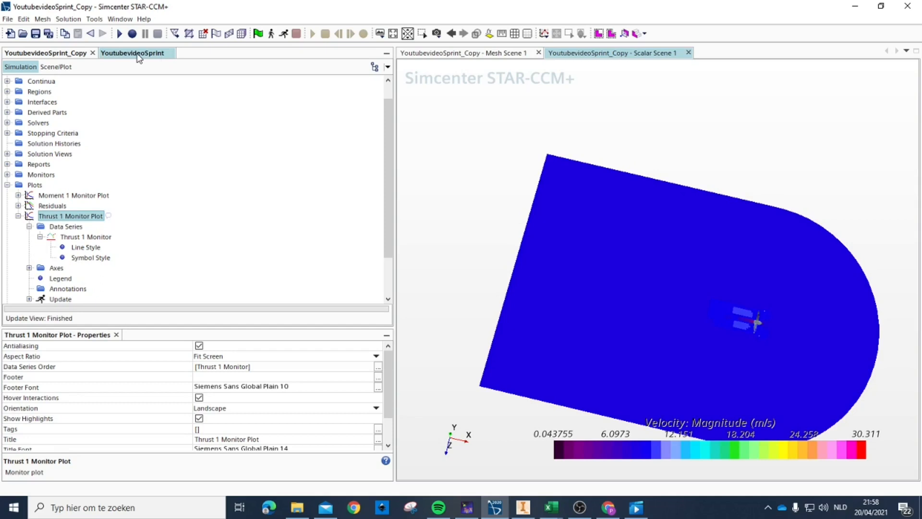
click(689, 53)
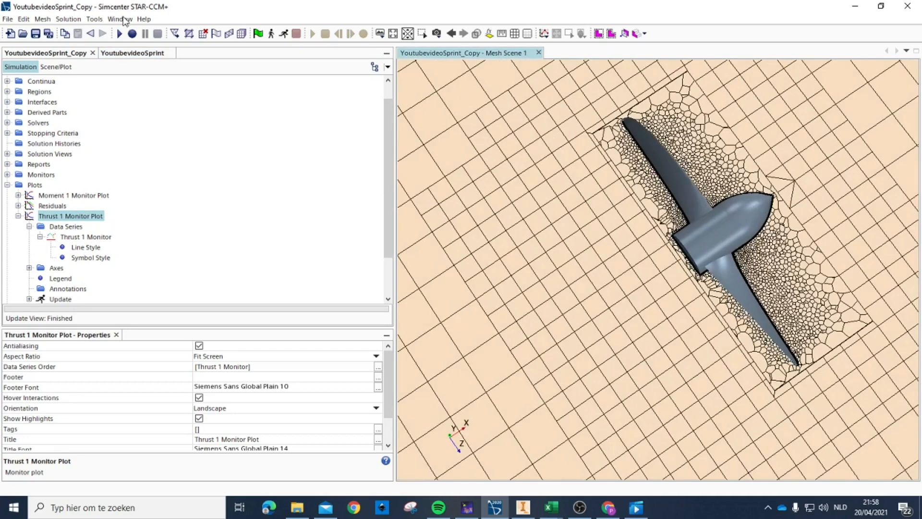
- Show the YoutubevideoSprint simulation and collapse its Rotate_Mesh operation and Operations folder
click(132, 53)
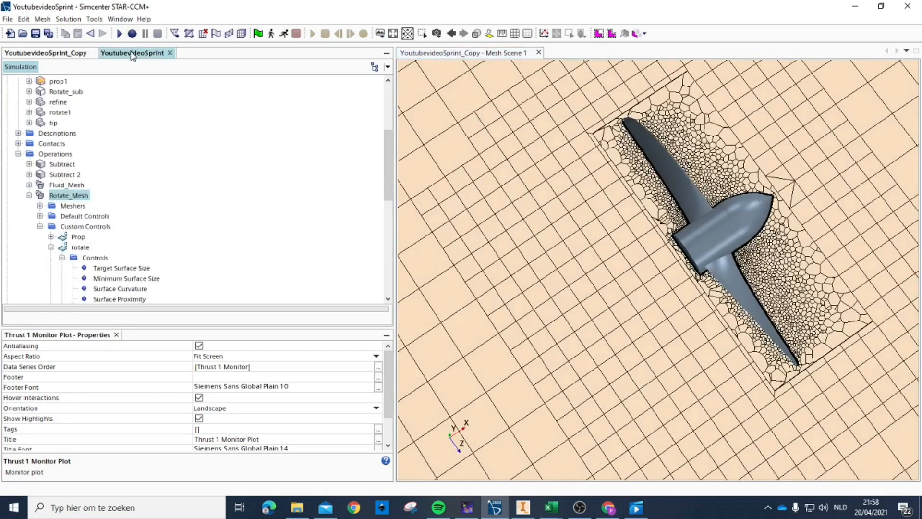
click(28, 195)
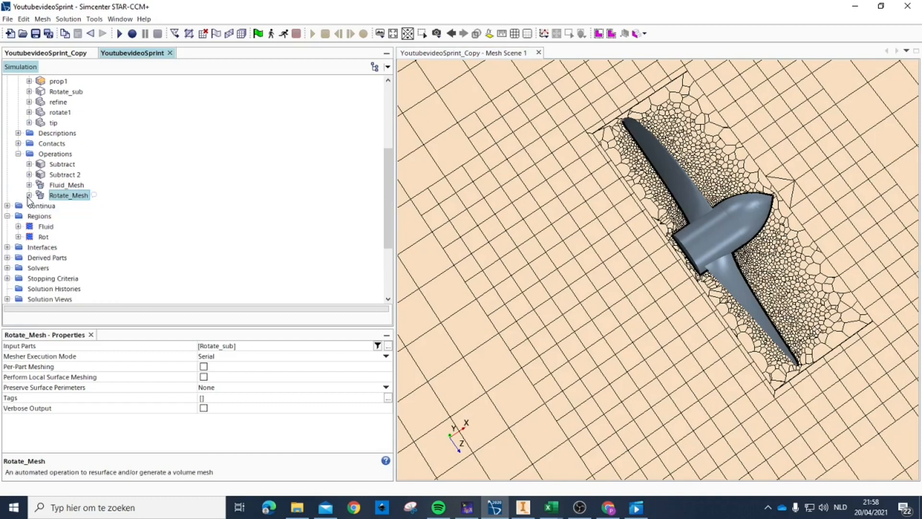
scroll(25, 213, down, 2)
scroll(15, 154, up, 1)
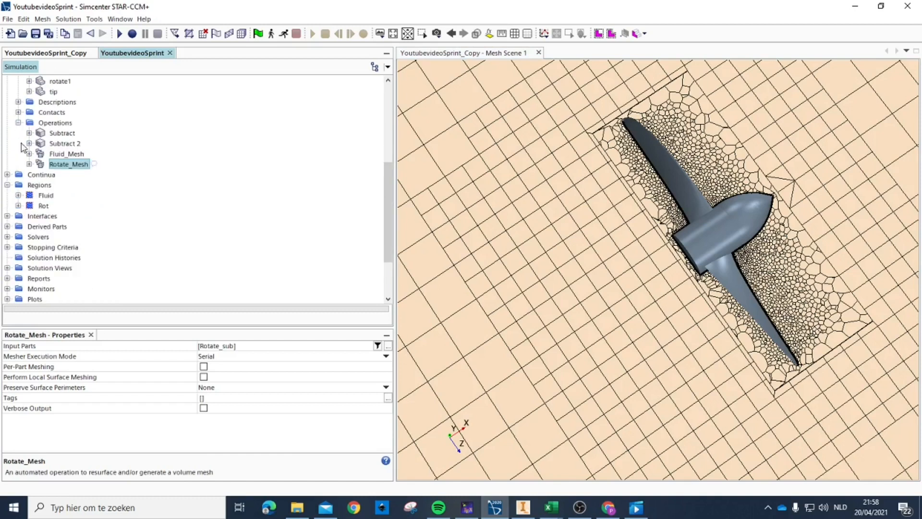
click(19, 123)
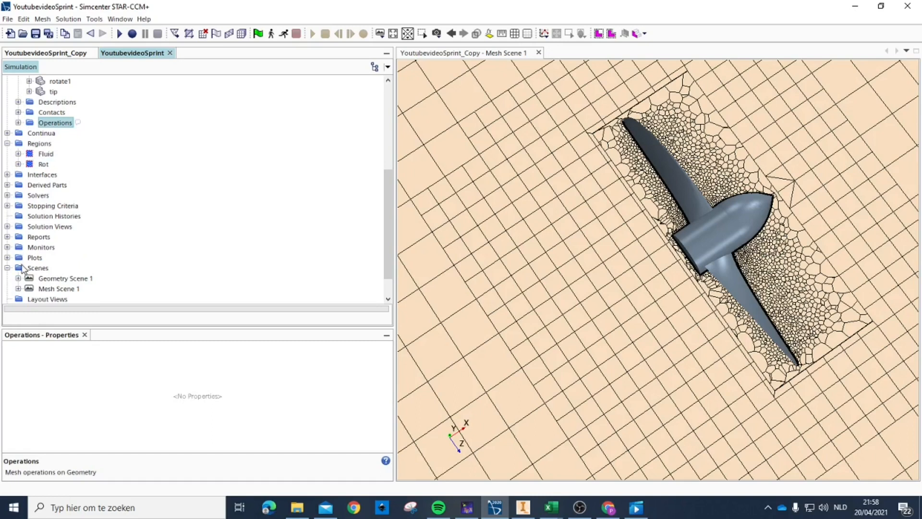
- Open Mesh Scene 1 of YoutubevideoSprint and examine the mesh around the propeller blades and hub
scroll(46, 272, down, 1)
double_click(58, 258)
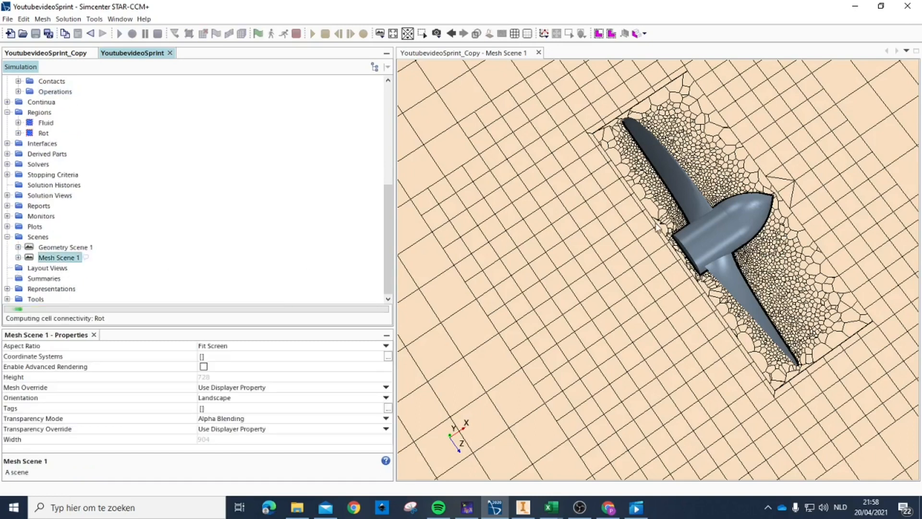
drag(678, 247, 681, 236)
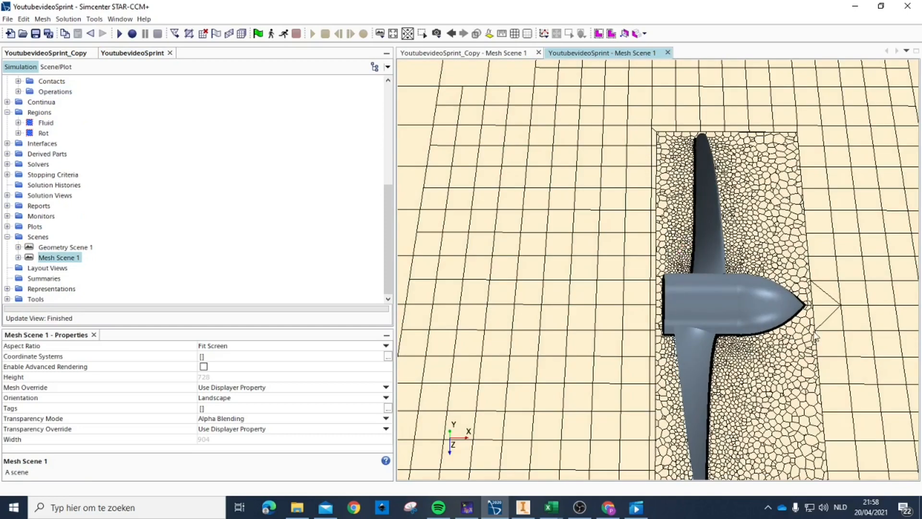
scroll(641, 264, up, 5)
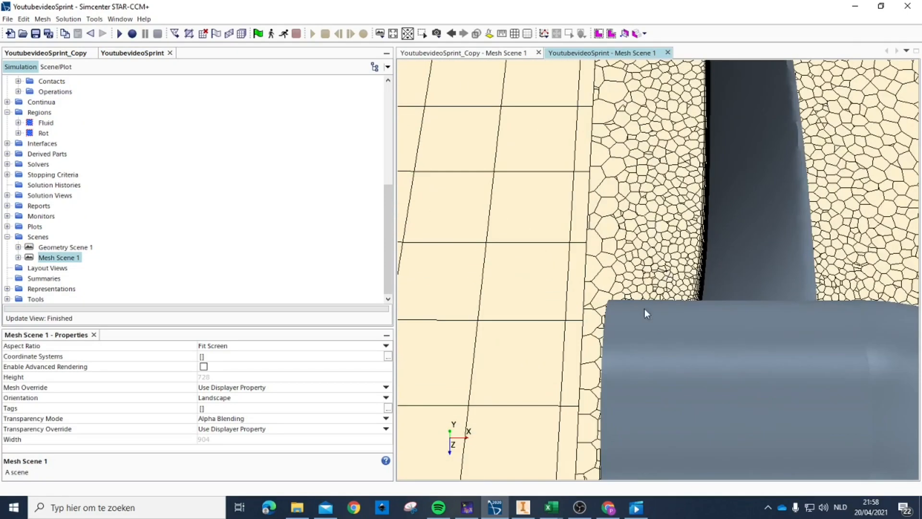
drag(669, 332, 553, 344)
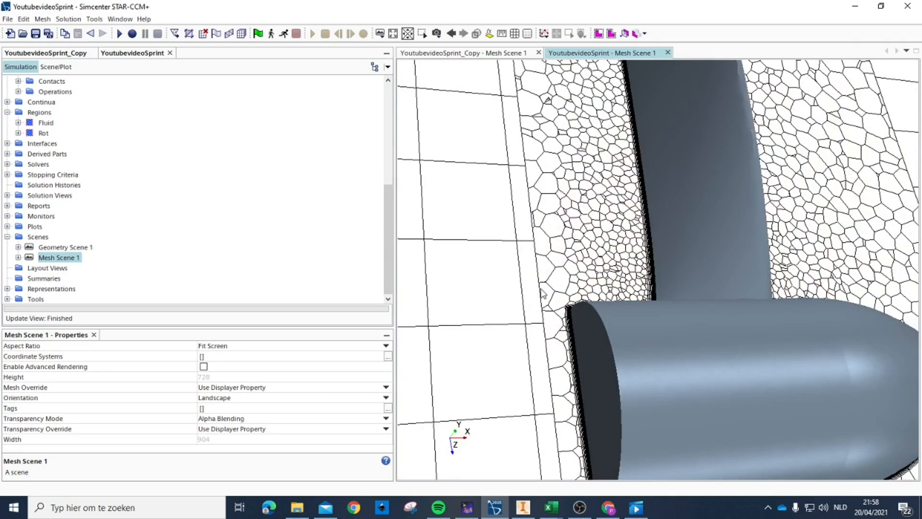
scroll(540, 268, down, 5)
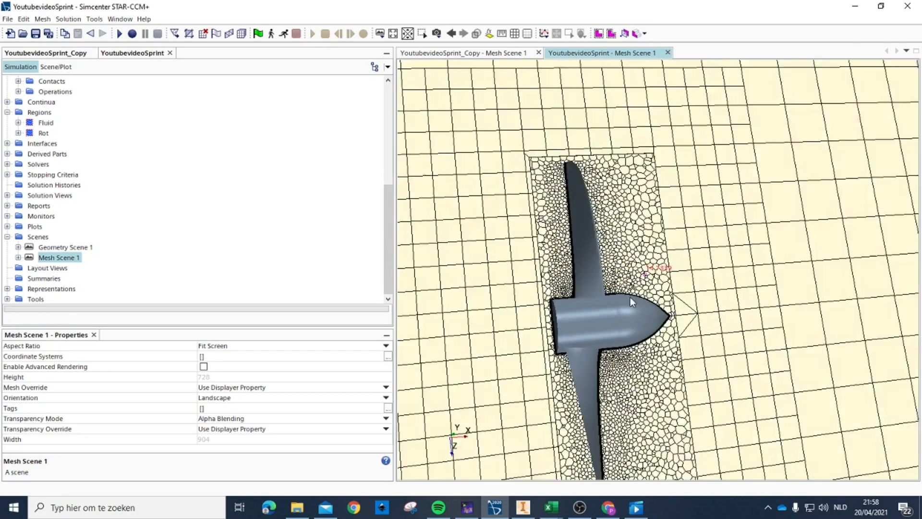
scroll(649, 287, down, 1)
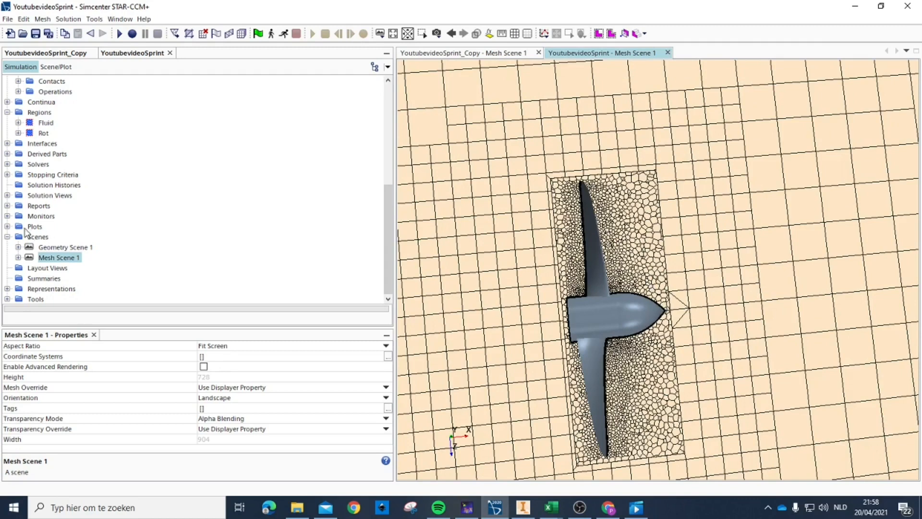
- Add a new Element Count report to the YoutubevideoSprint simulation
click(7, 206)
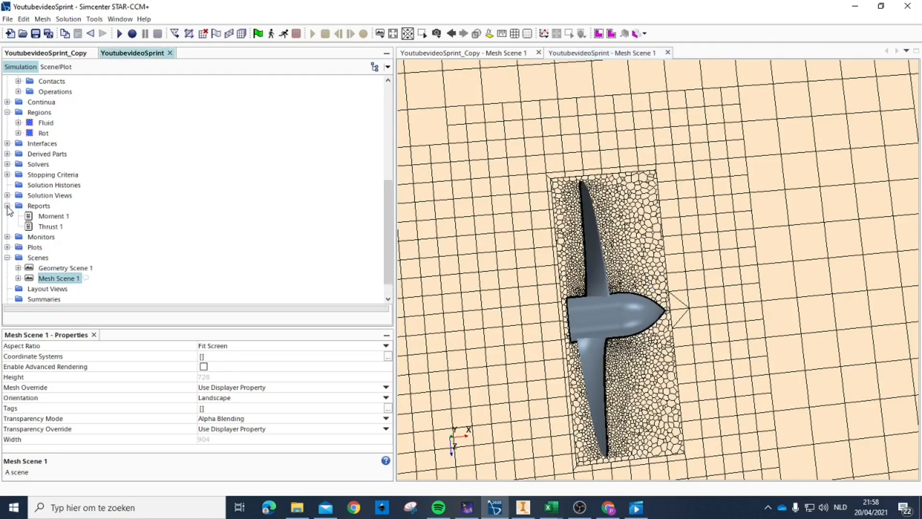
right_click(38, 206)
mouse_move(86, 210)
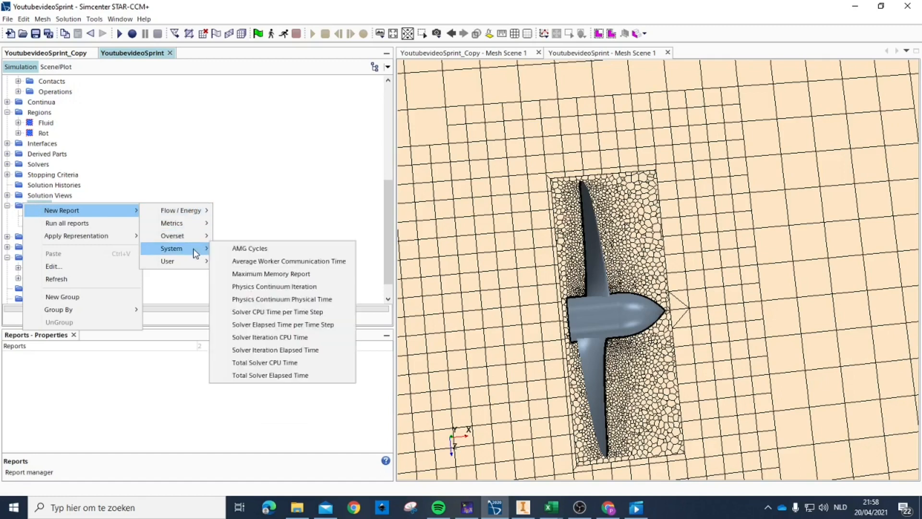
mouse_move(190, 260)
click(245, 262)
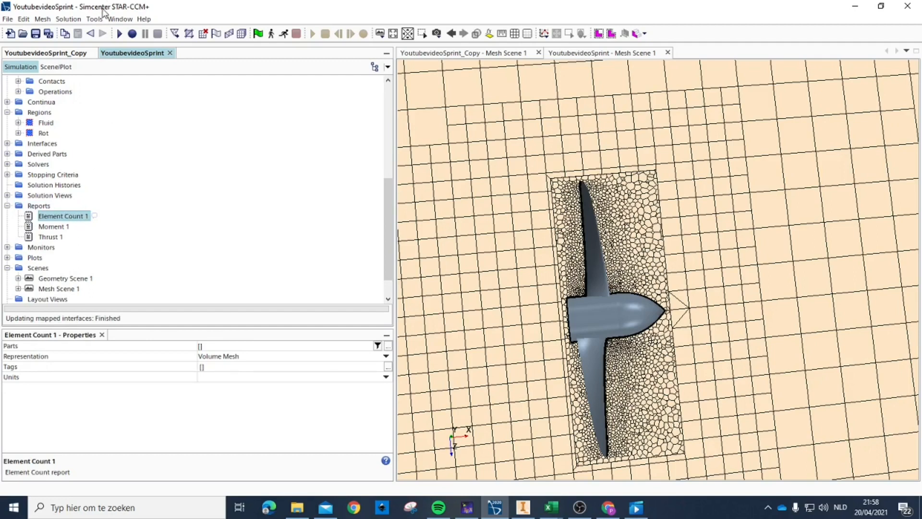
- Open the Output window and run the Element Count report
click(120, 19)
mouse_move(153, 45)
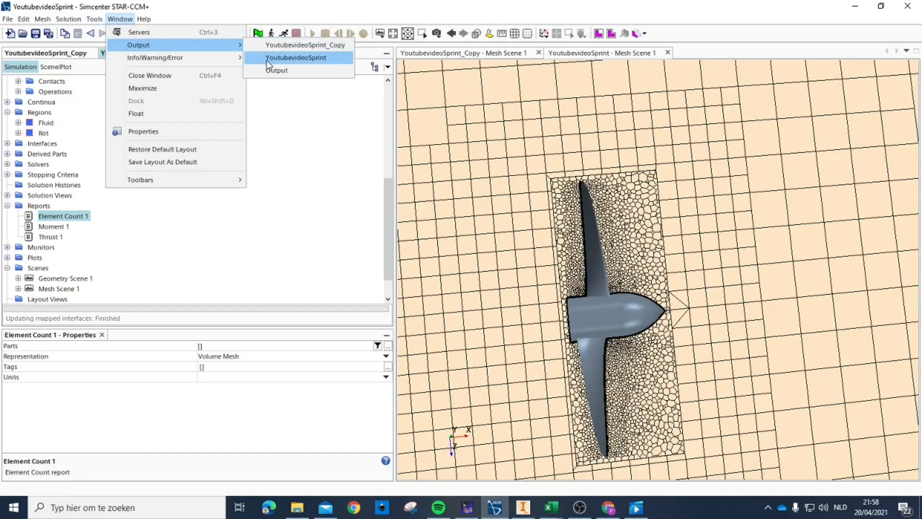
click(280, 71)
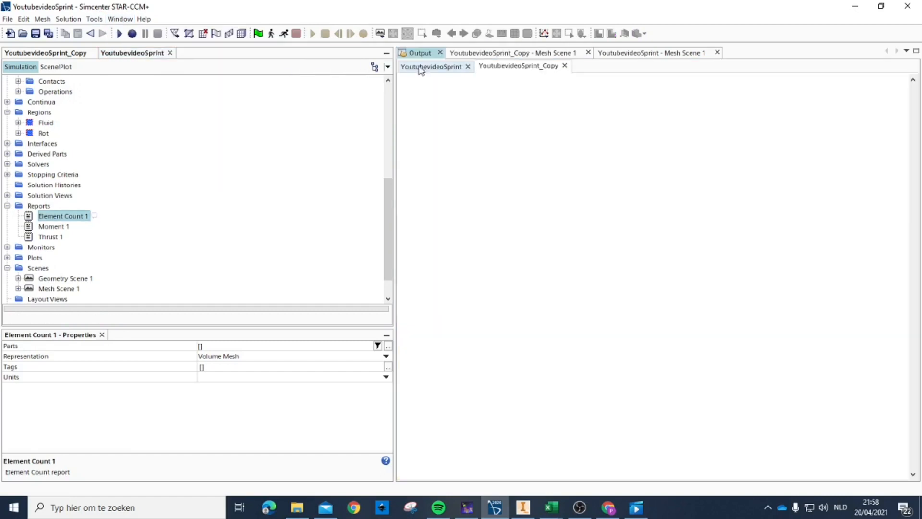
double_click(60, 214)
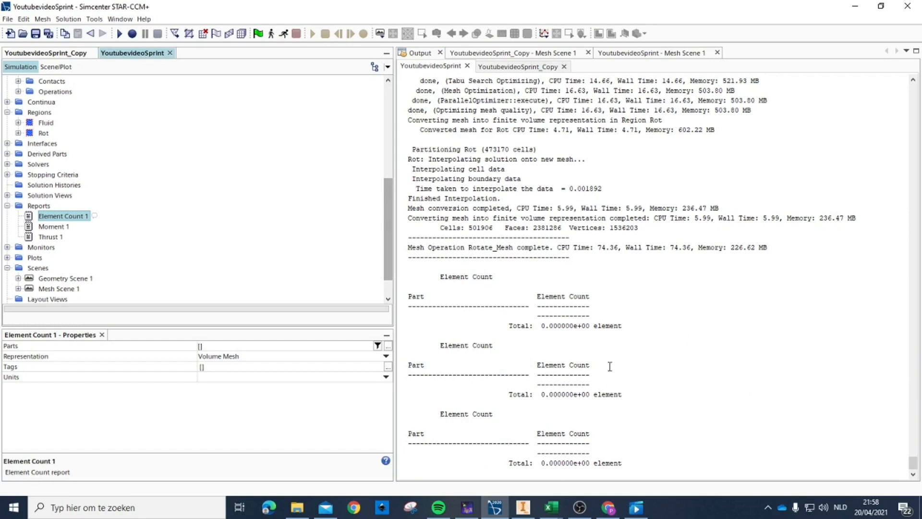
double_click(53, 217)
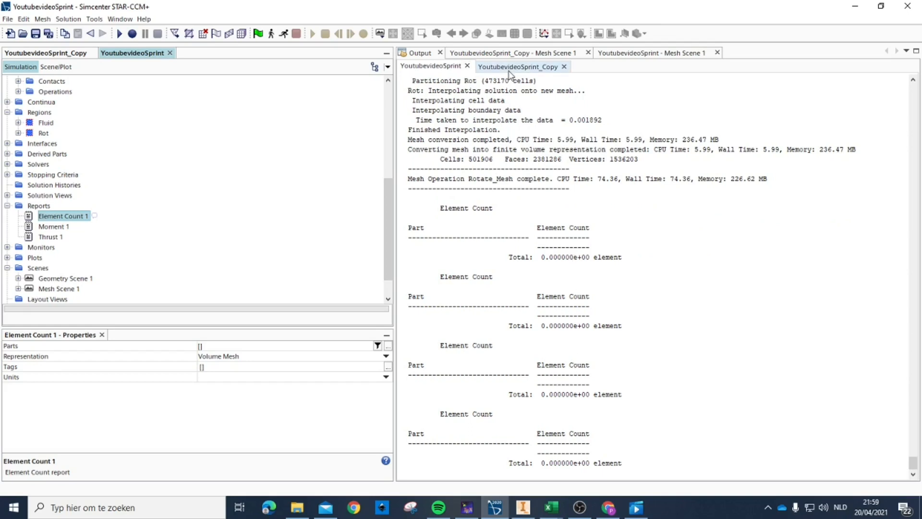
- Assign all regions as the parts of the Element Count report and run it again
click(67, 54)
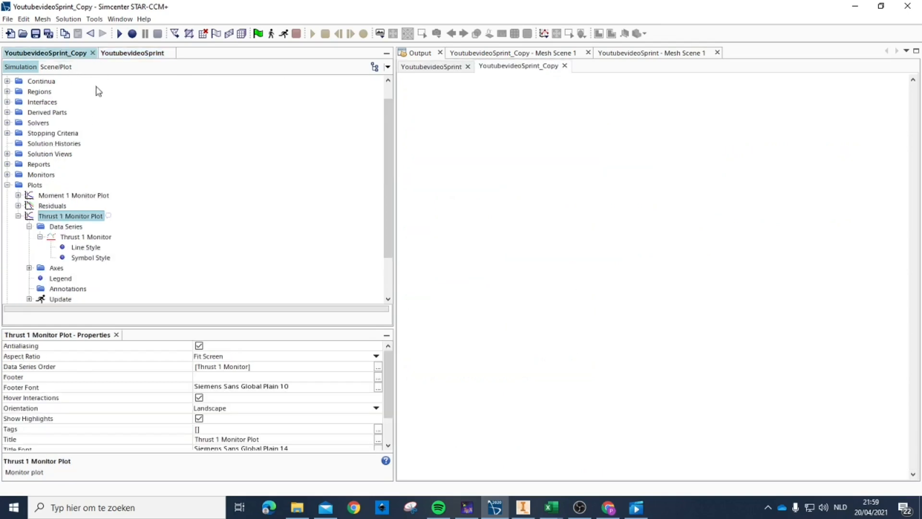
click(113, 54)
click(202, 347)
click(197, 99)
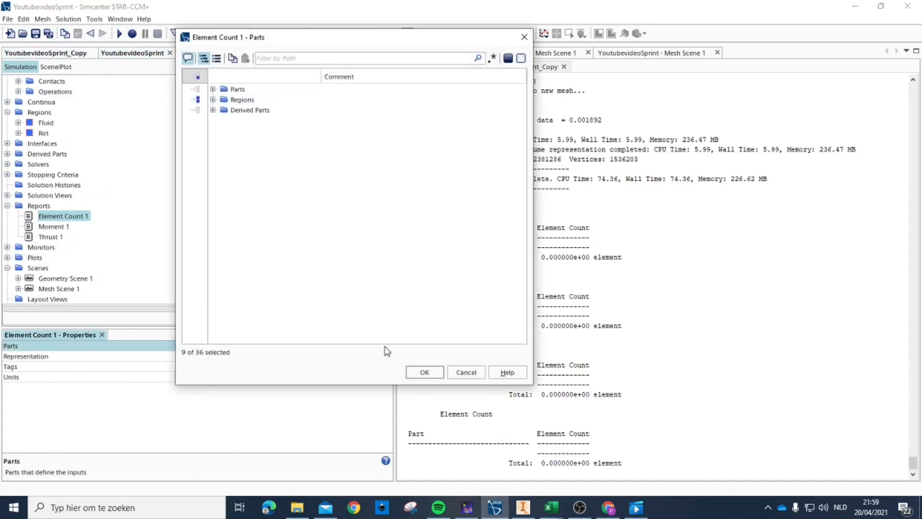
click(425, 372)
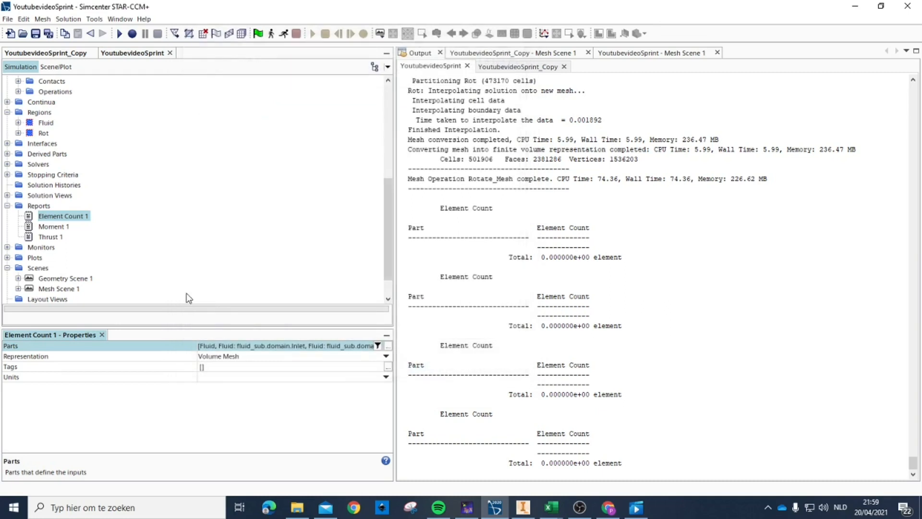
double_click(62, 217)
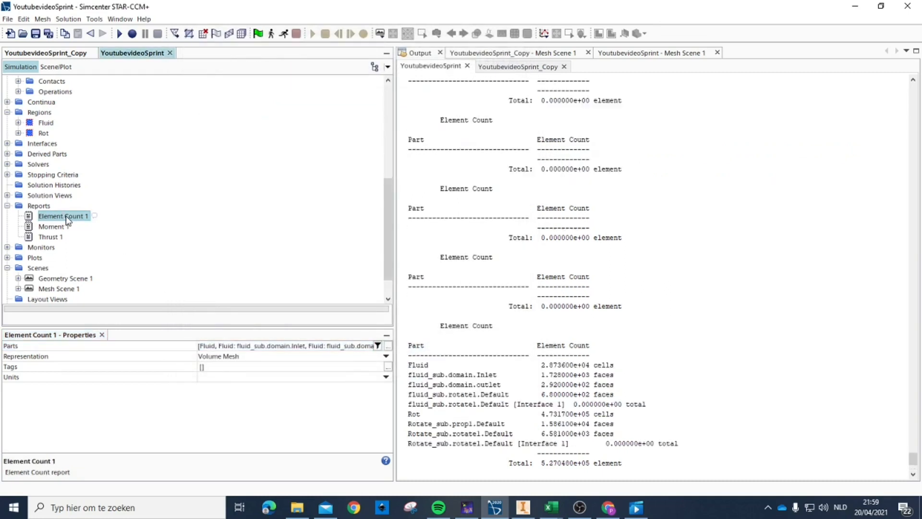
- Inspect the total element count in the output, and switch to the YoutubevideoSprint_Copy simulation
drag(545, 466, 588, 465)
click(548, 462)
click(613, 465)
click(67, 54)
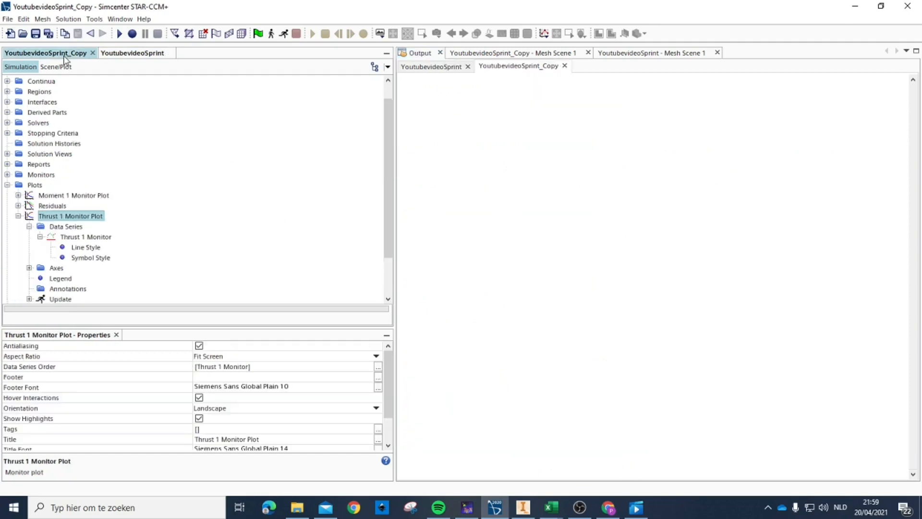
- Add a new Element Count report to the YoutubevideoSprint_Copy simulation
click(19, 217)
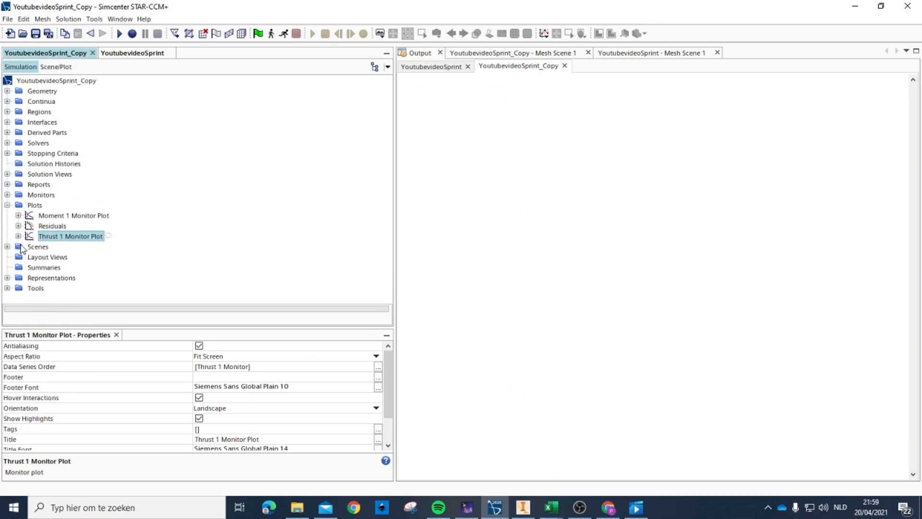
click(7, 247)
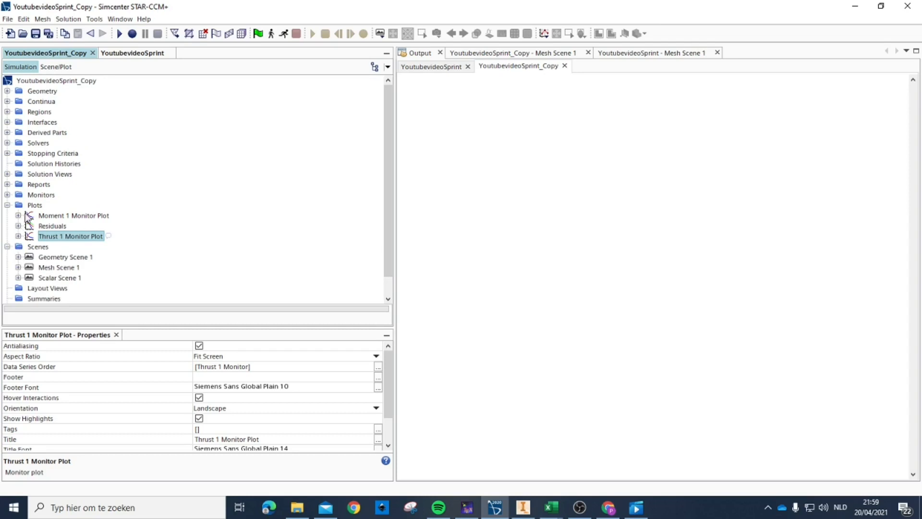
click(7, 194)
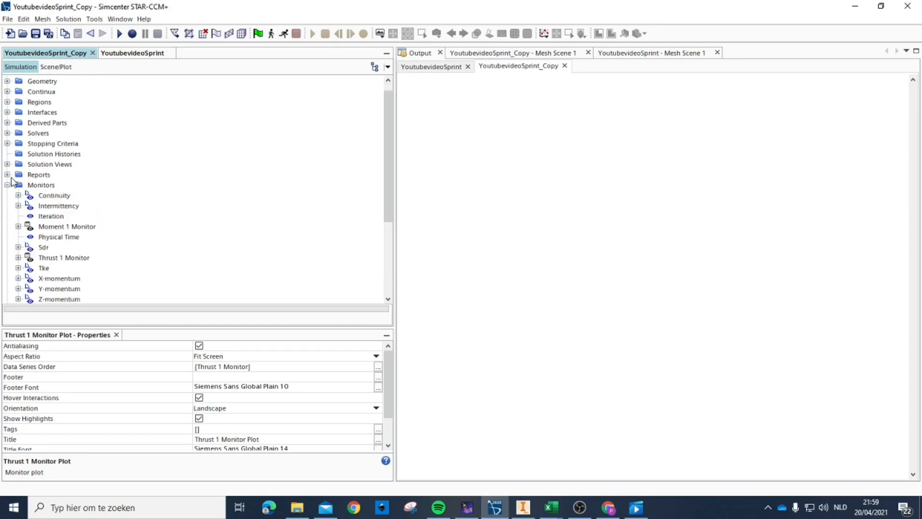
click(7, 174)
click(38, 174)
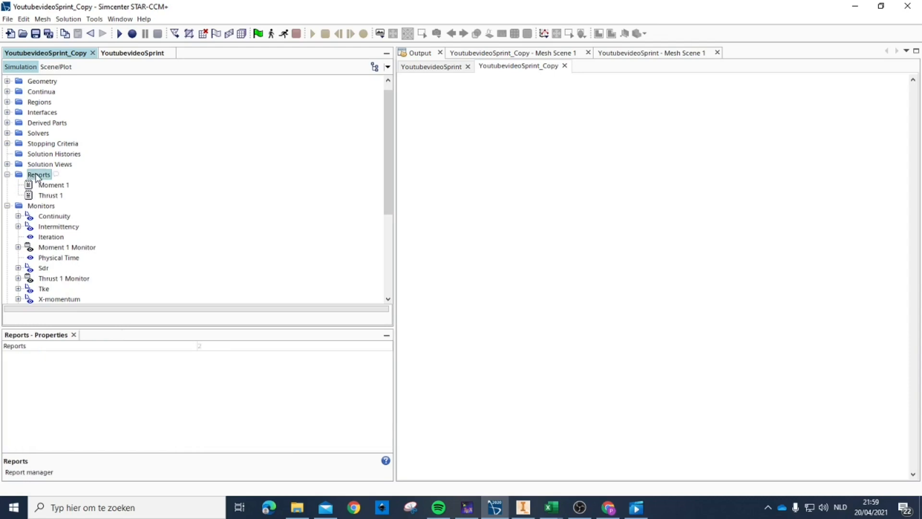
right_click(38, 175)
mouse_move(96, 180)
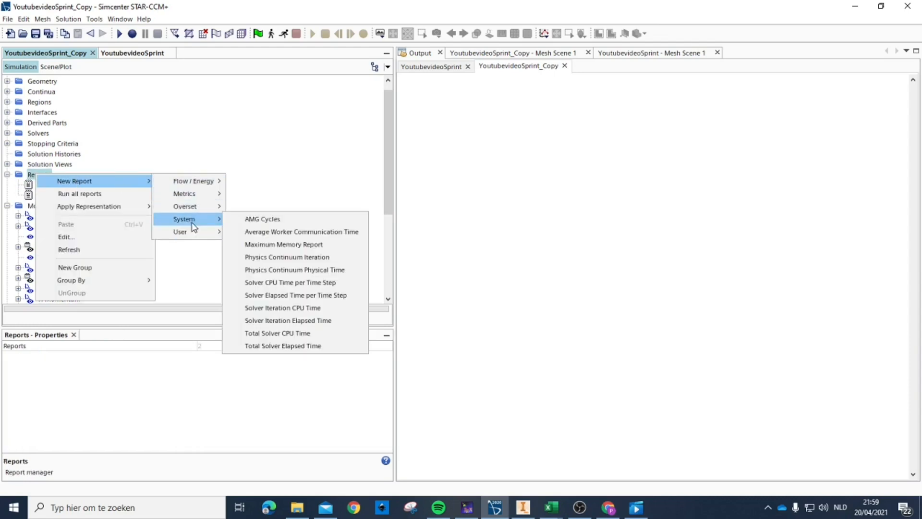
mouse_move(210, 233)
click(260, 234)
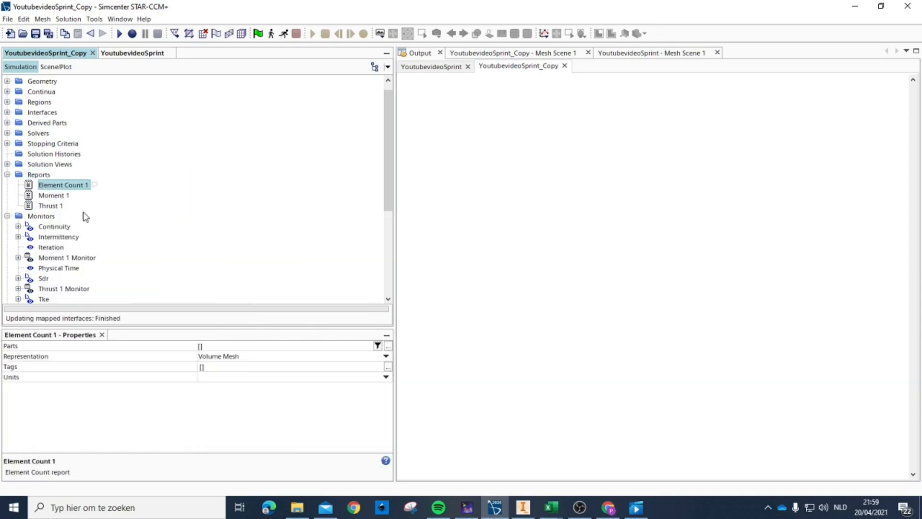
- Assign all regions as the parts of the copy simulation's Element Count report and run the report
click(203, 349)
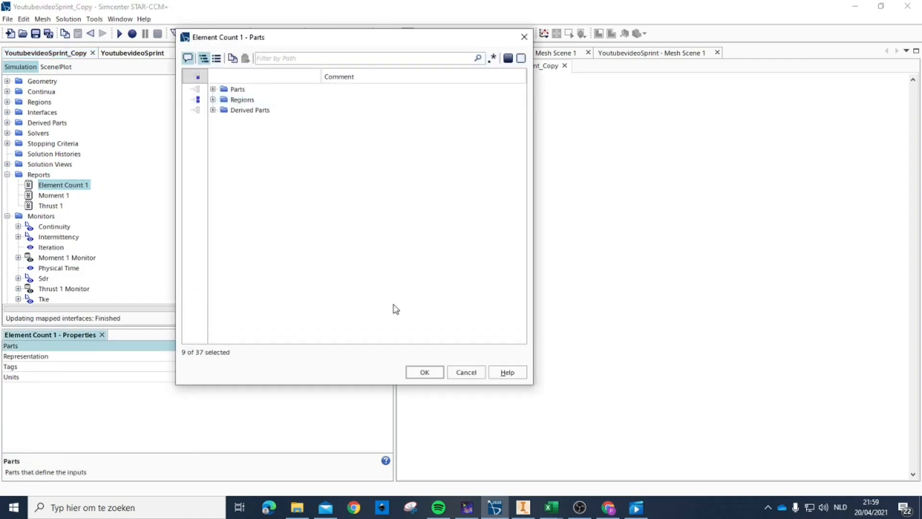
click(424, 372)
double_click(82, 185)
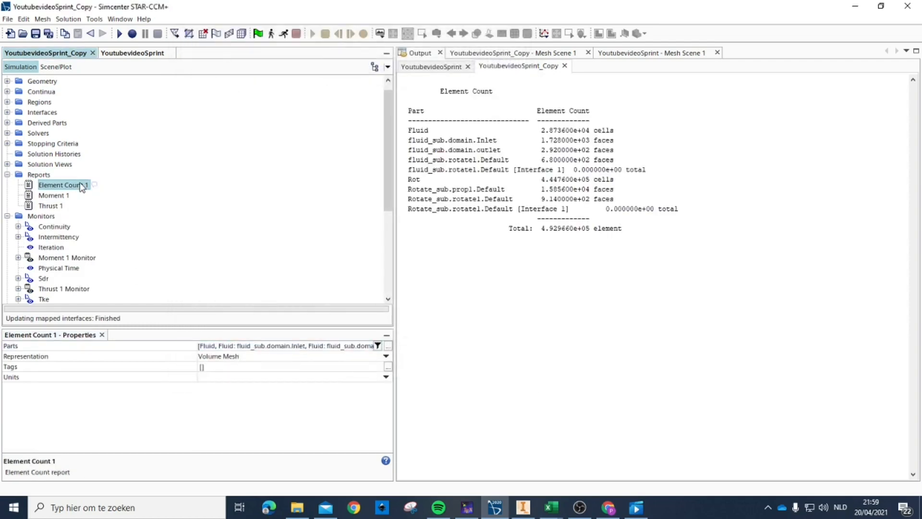
- Examine the copy's total element count and compare it with the output of the YoutubevideoSprint simulation
drag(536, 230, 627, 231)
click(609, 229)
click(513, 229)
click(627, 239)
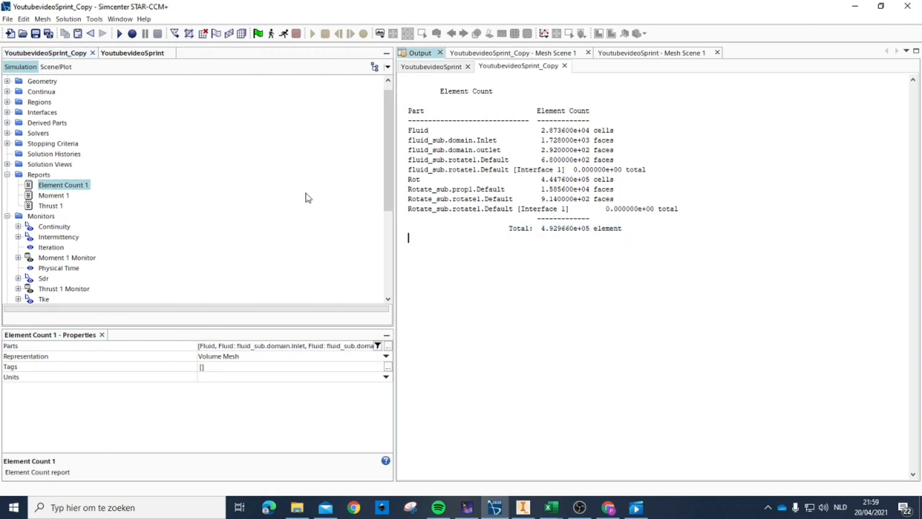
click(127, 51)
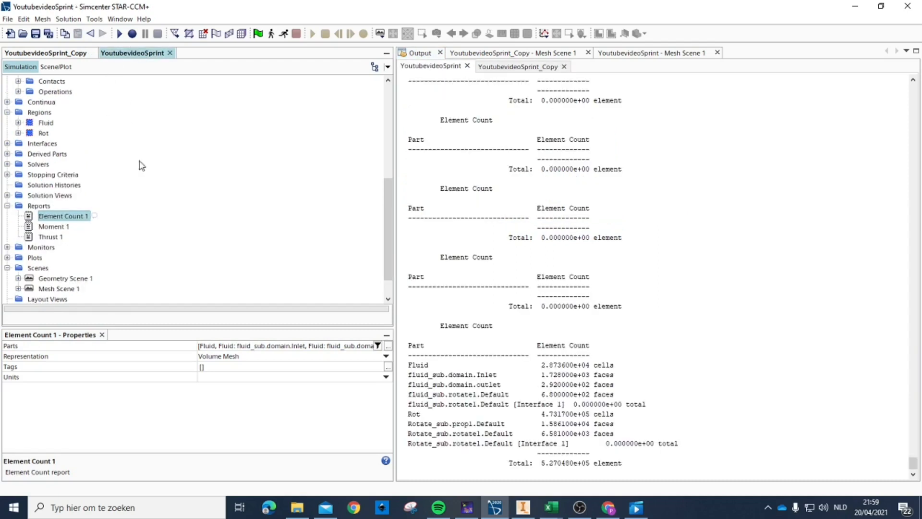
click(466, 65)
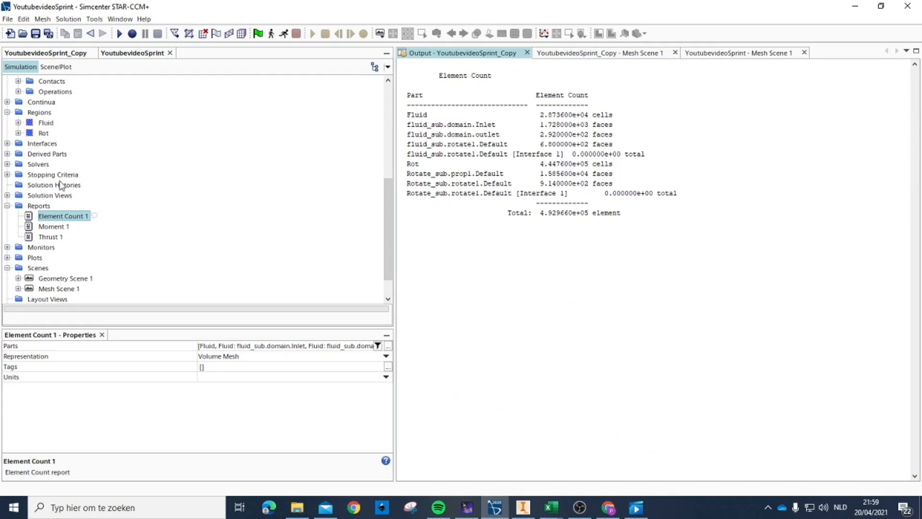
- Run the YoutubevideoSprint simulation for a few iterations and stop the solver
scroll(64, 218, down, 1)
scroll(57, 151, up, 2)
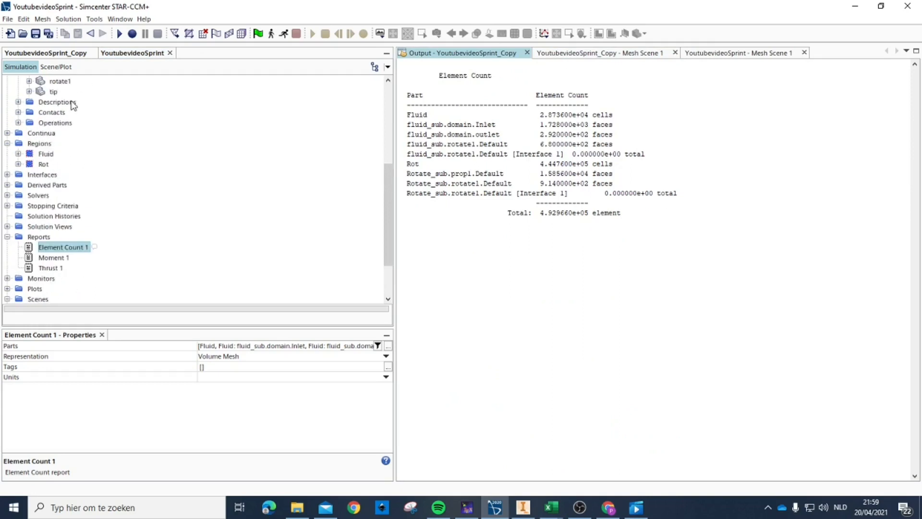
click(283, 33)
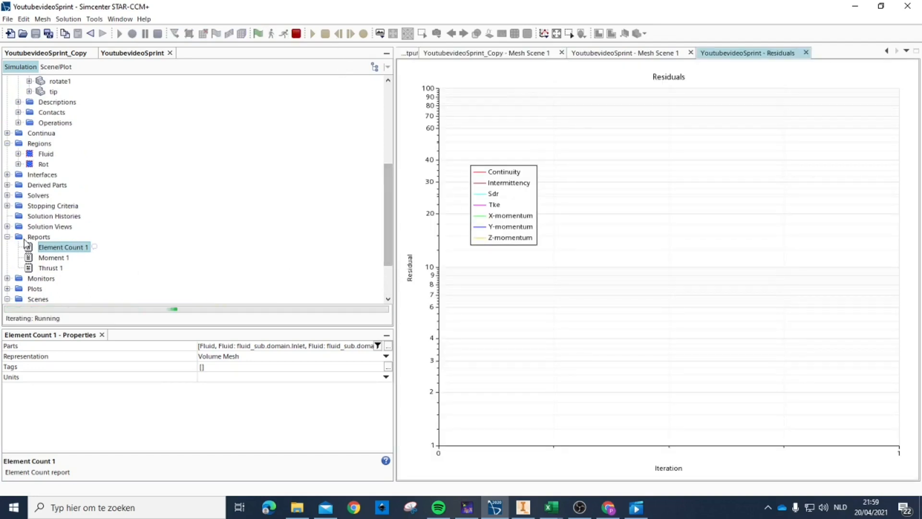
click(41, 237)
right_click(40, 235)
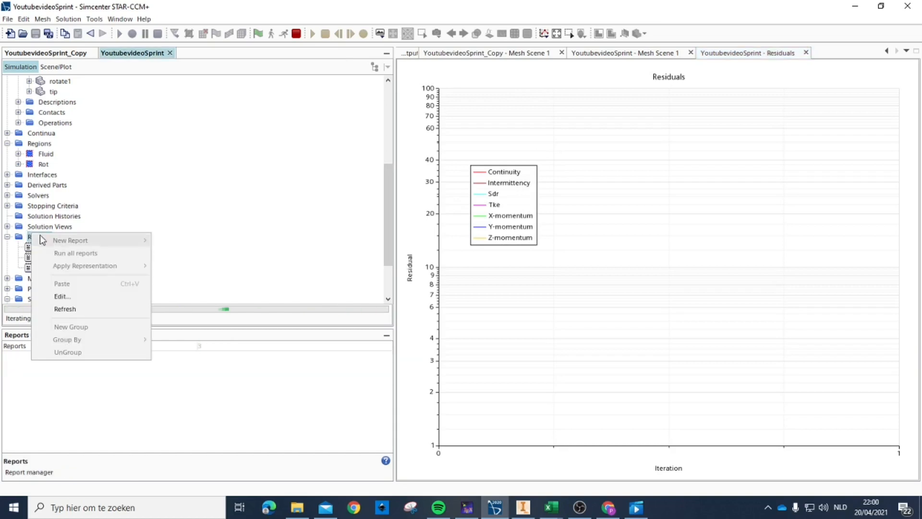
click(293, 39)
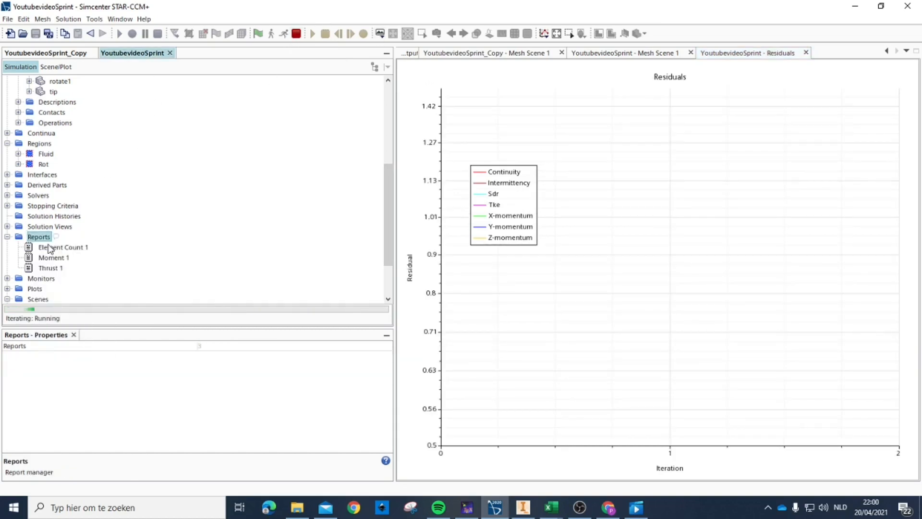
right_click(42, 238)
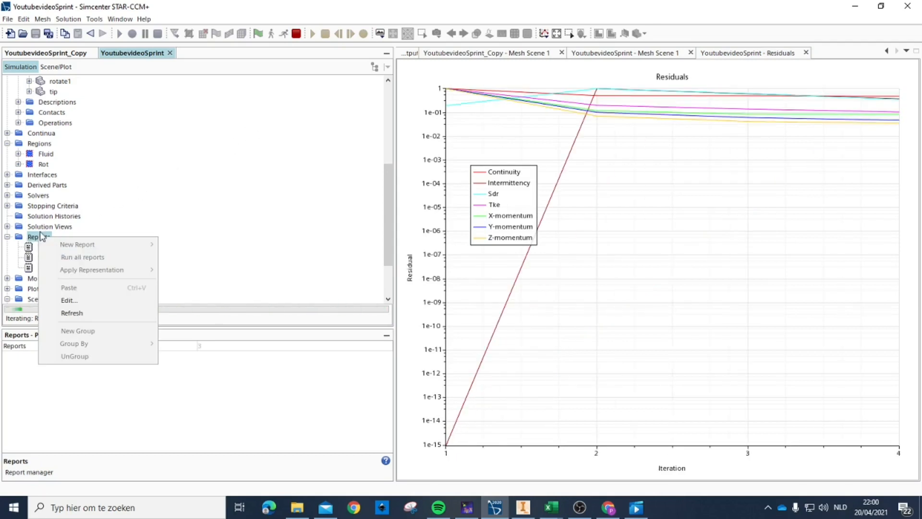
click(297, 34)
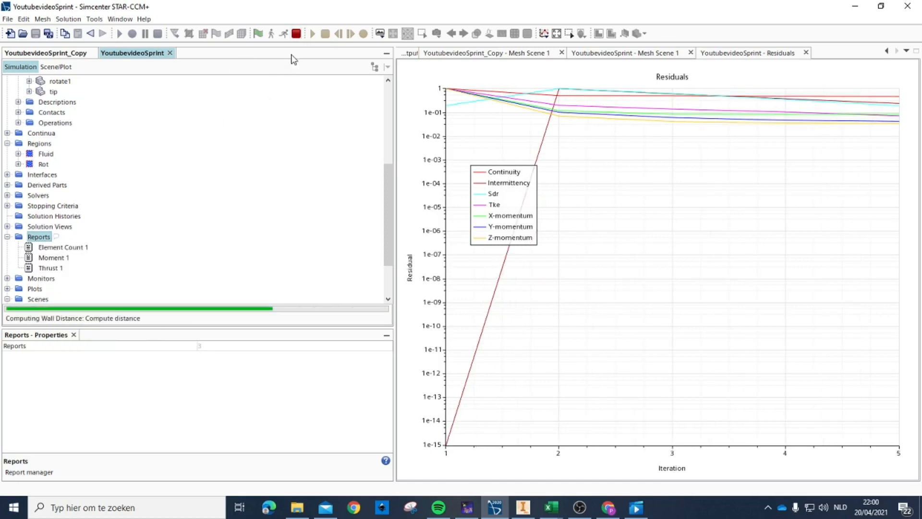
click(297, 34)
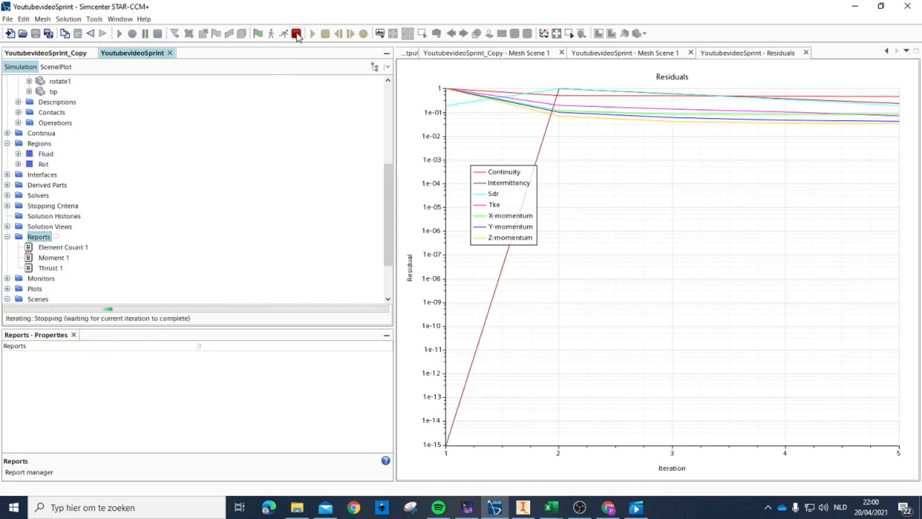
- Add a Solver Elapsed Time per Time Step report to the YoutubevideoSprint simulation
right_click(39, 237)
mouse_move(120, 244)
mouse_move(215, 246)
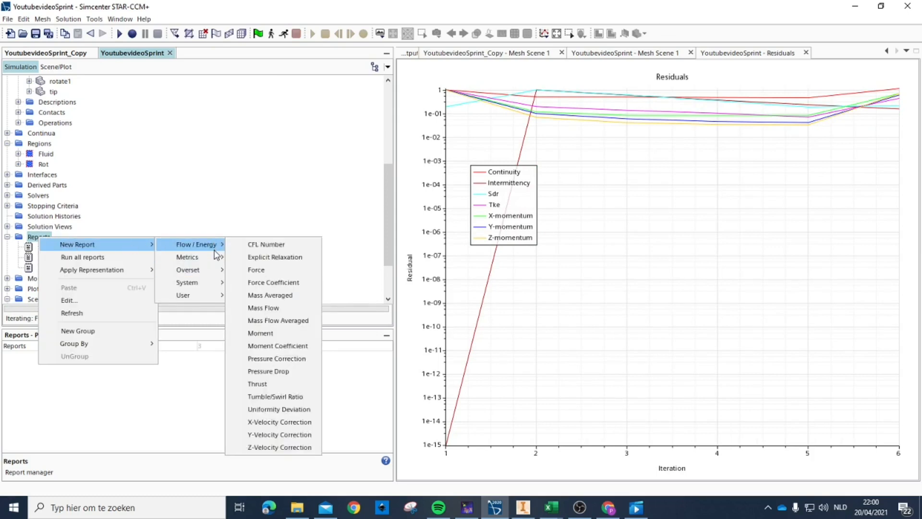
mouse_move(207, 295)
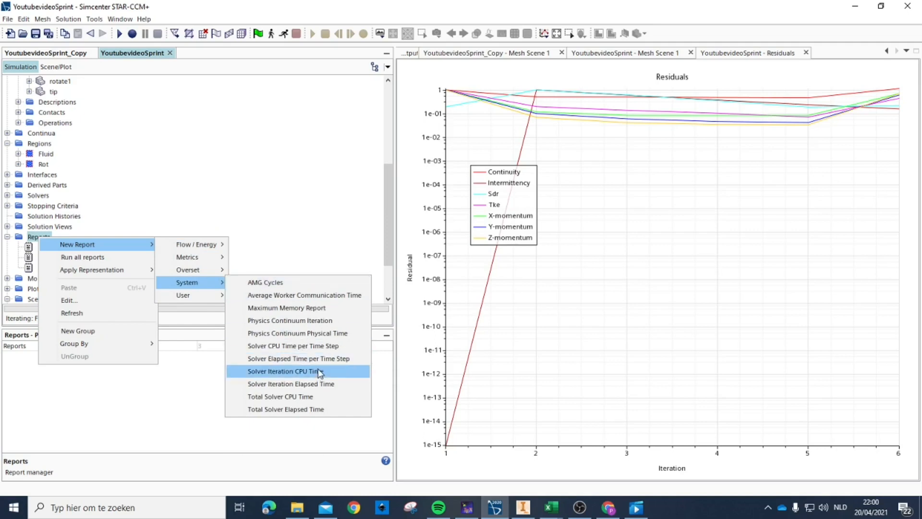
click(332, 358)
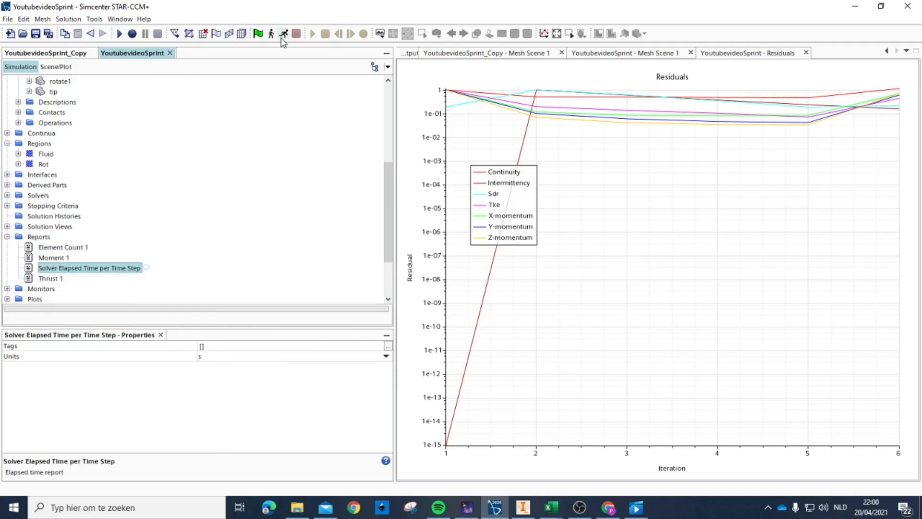
- Add a Solver Elapsed Time per Time Step report to the YoutubevideoSprint_Copy simulation
click(80, 54)
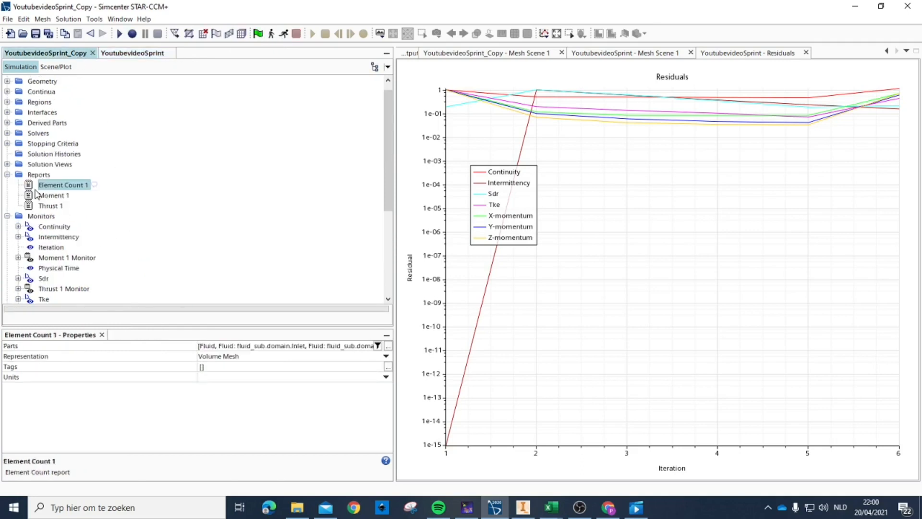
right_click(38, 175)
mouse_move(78, 185)
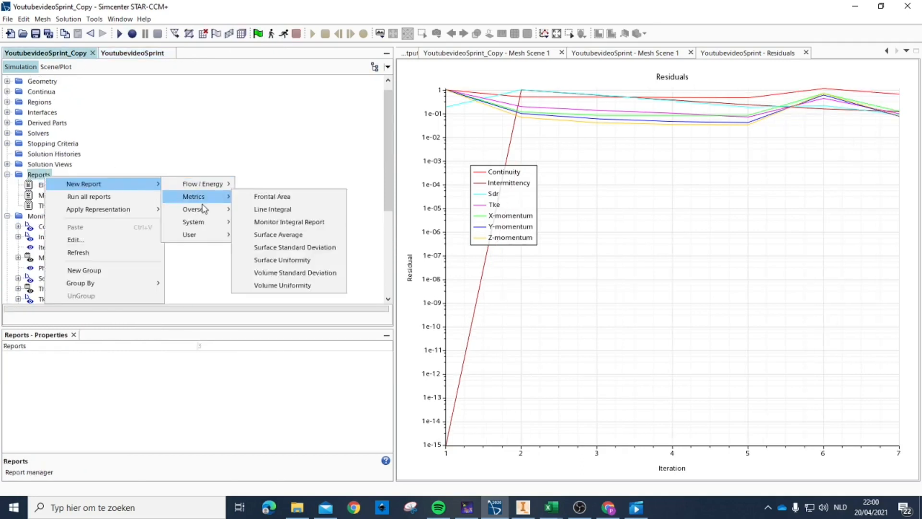
mouse_move(211, 226)
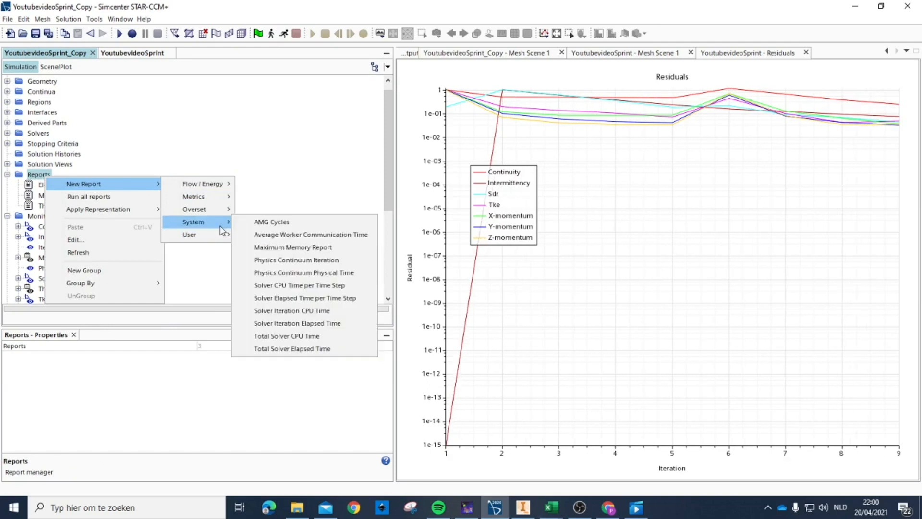
click(324, 298)
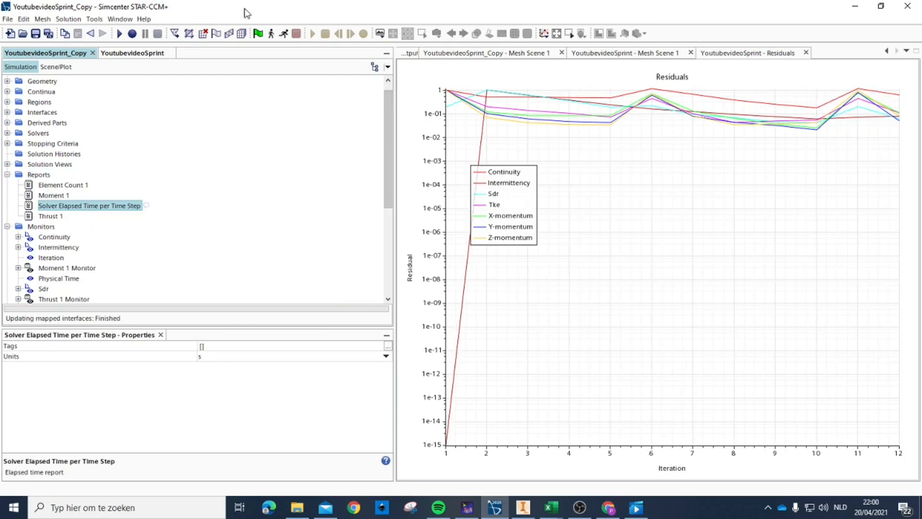
- Stop the running YoutubevideoSprint simulation
click(132, 53)
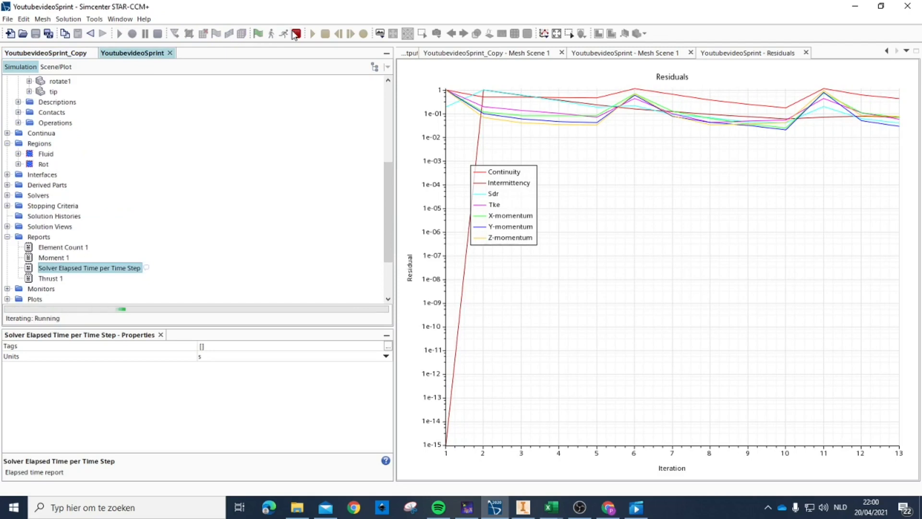
click(296, 33)
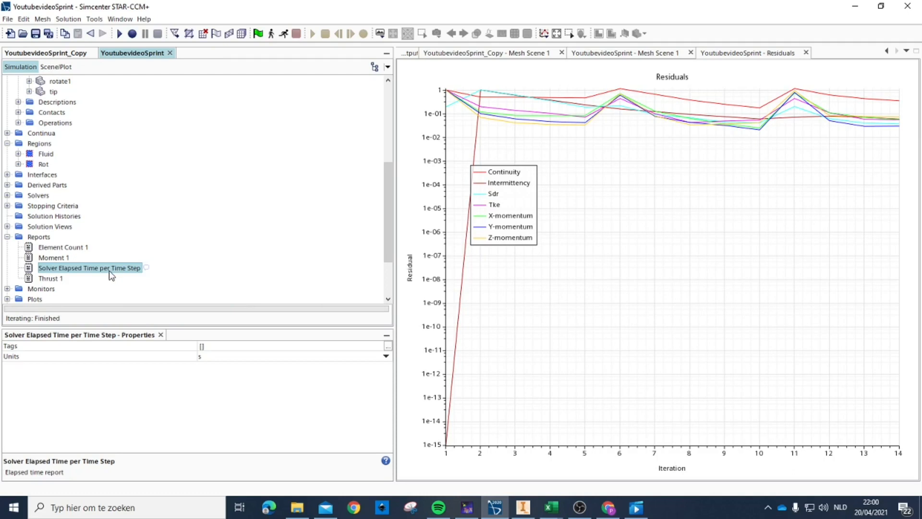
- Run the Solver Elapsed Time per Time Step report of YoutubevideoSprint_Copy and examine its value in the Output window
click(51, 53)
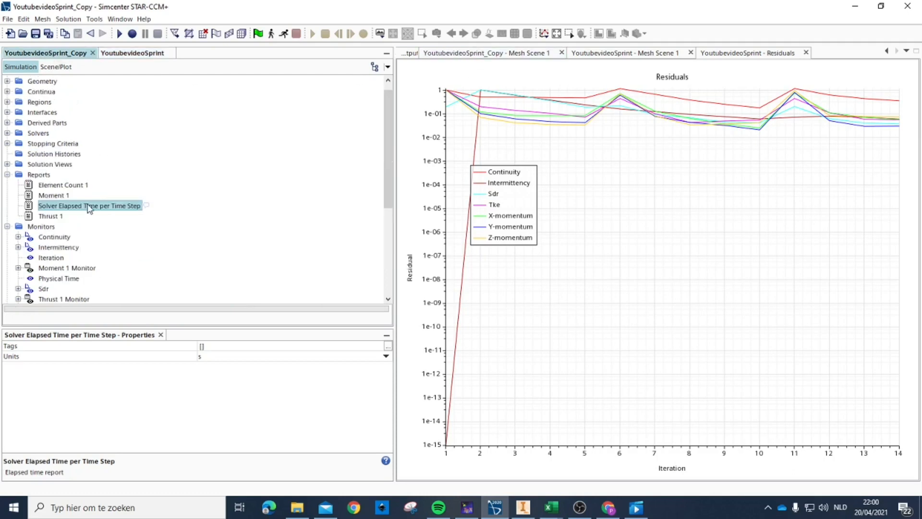
click(608, 54)
click(501, 54)
click(413, 53)
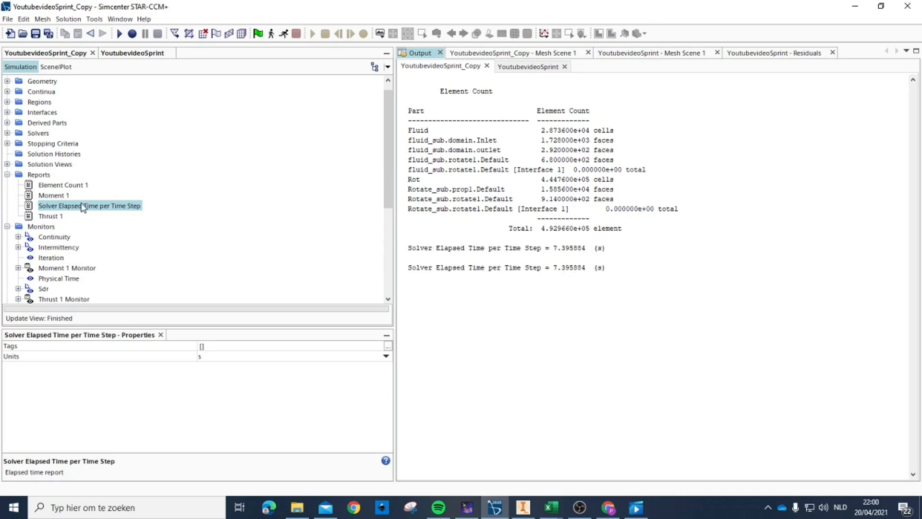
click(59, 54)
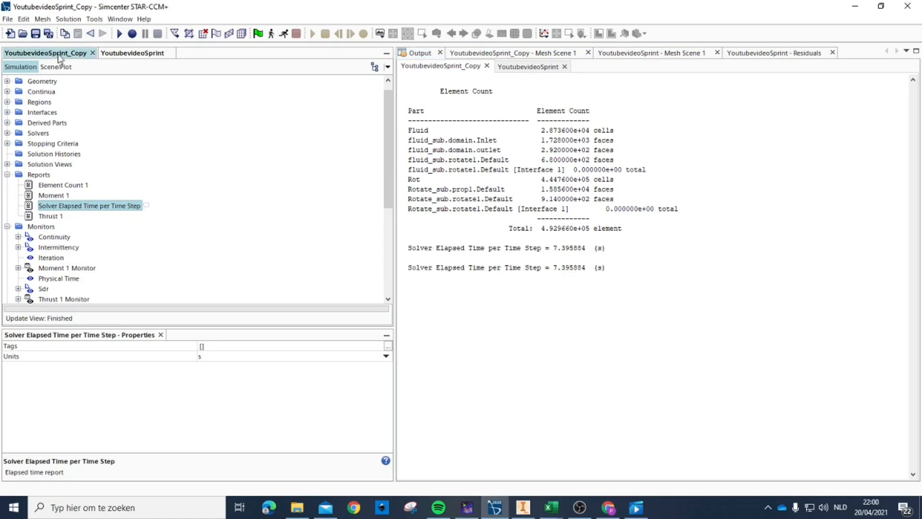
double_click(103, 206)
drag(553, 286, 567, 286)
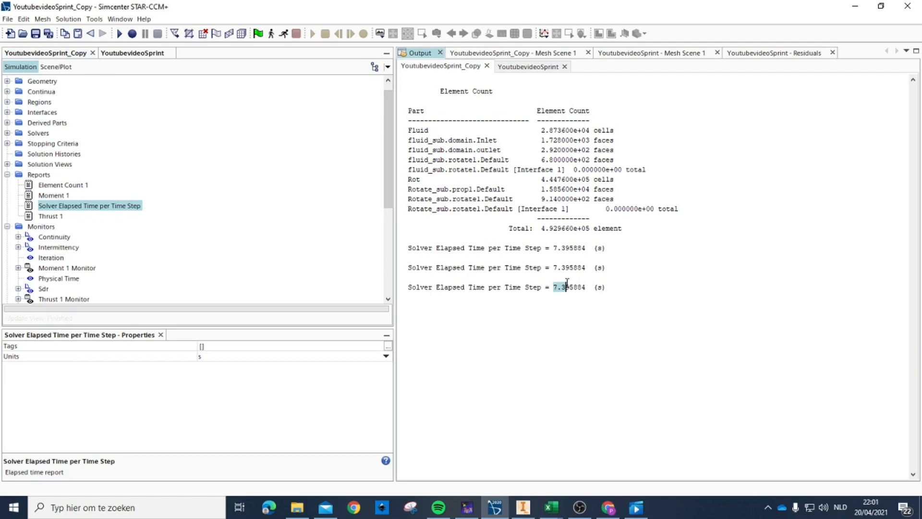
- Run the Solver Elapsed Time per Time Step report of YoutubevideoSprint and examine its value in the output
click(527, 68)
click(132, 53)
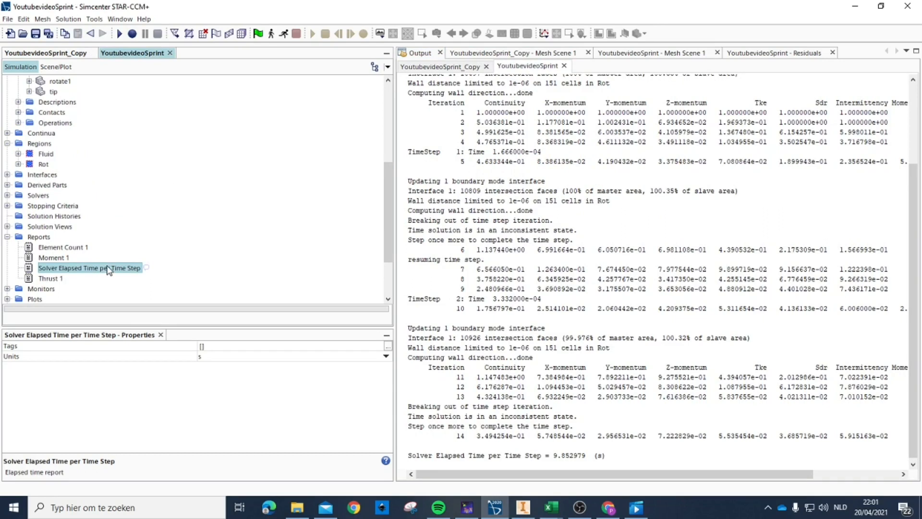
double_click(113, 273)
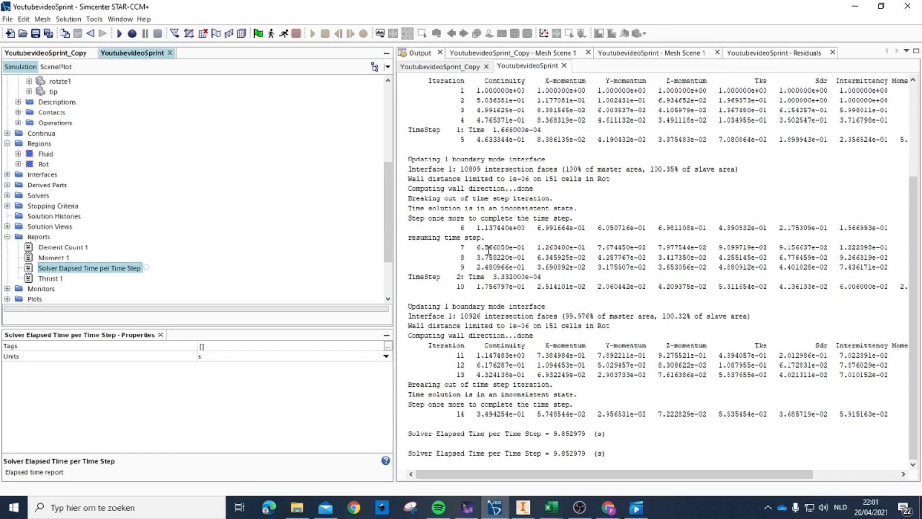
drag(550, 452, 504, 452)
click(611, 451)
click(489, 452)
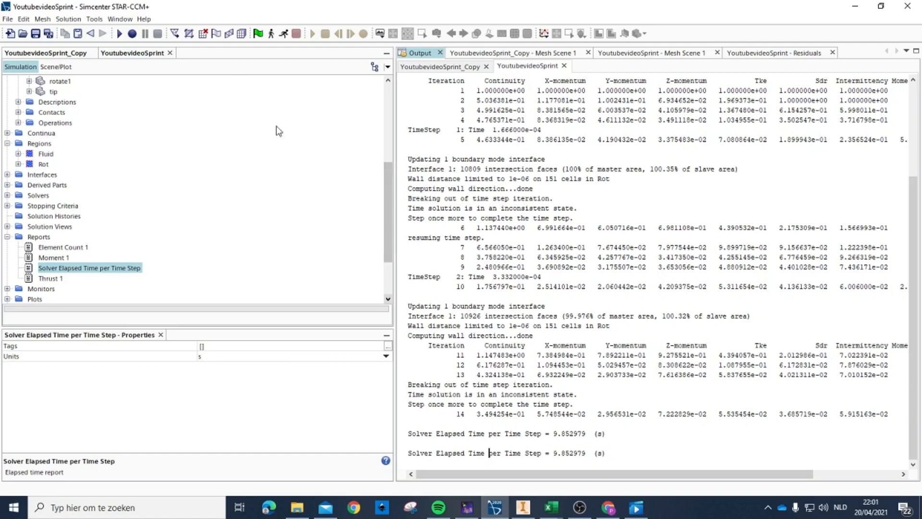
- Resume running the YoutubevideoSprint simulation
click(284, 34)
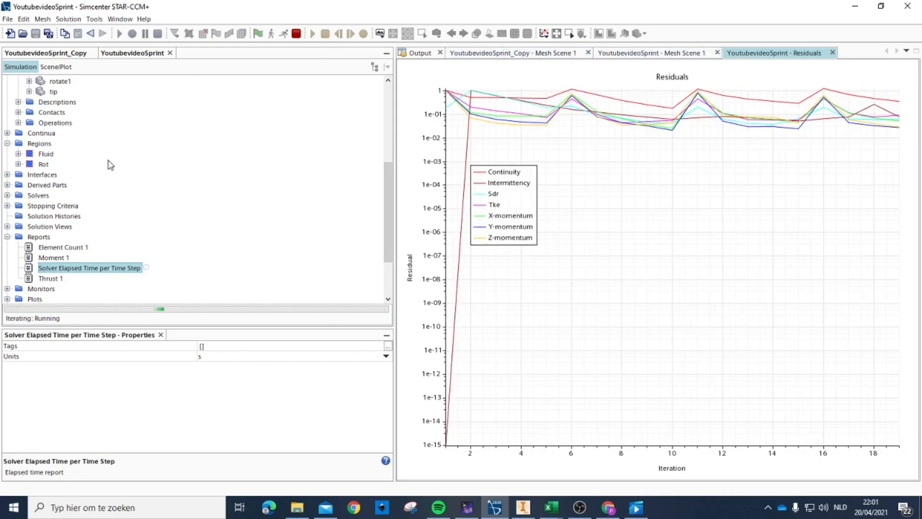
- Open the Residuals plot of the YoutubevideoSprint_Copy simulation, collapsing its Reports and Monitors branches
click(80, 53)
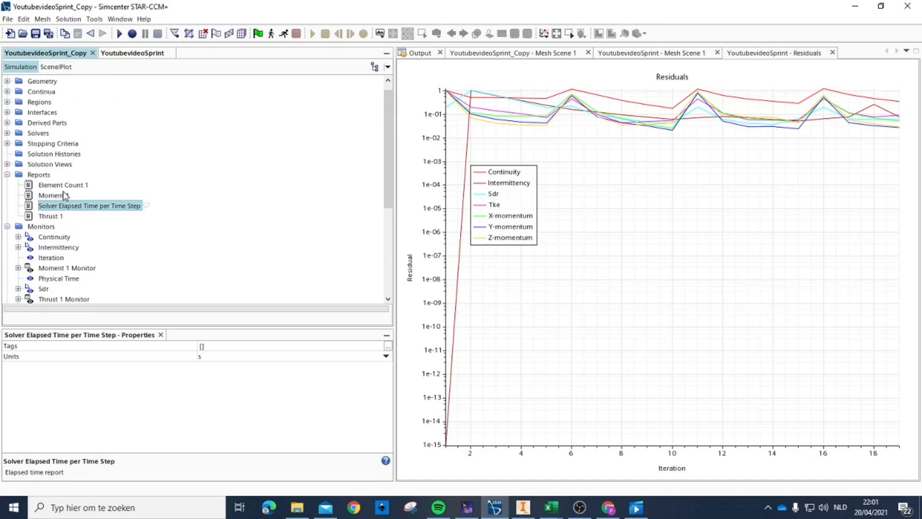
scroll(21, 126, up, 1)
click(8, 184)
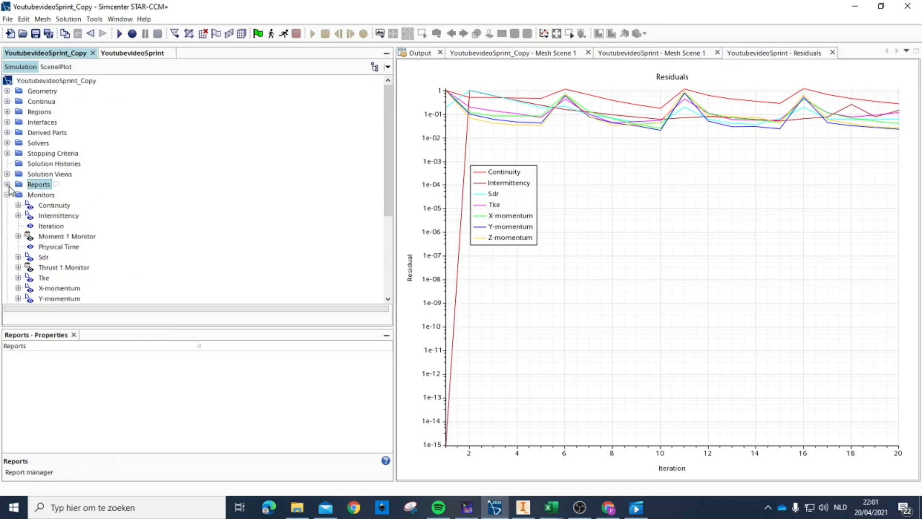
click(8, 194)
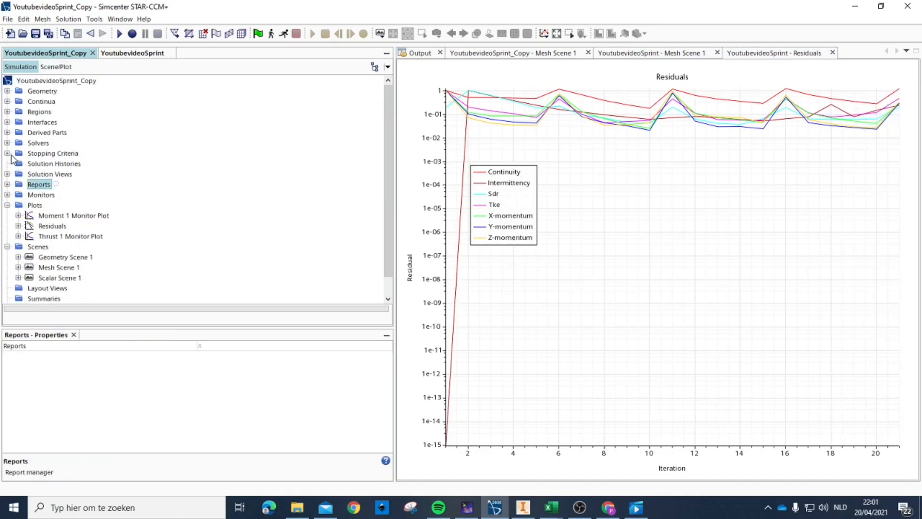
click(7, 153)
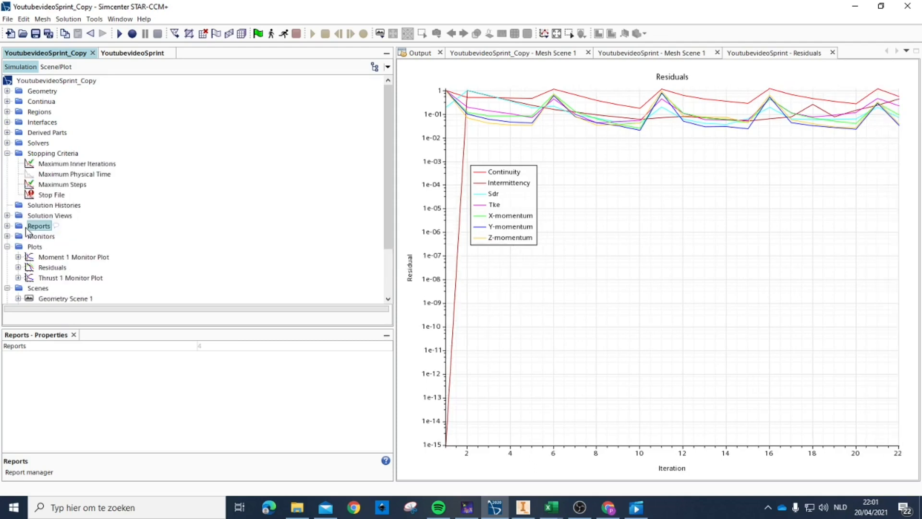
double_click(54, 268)
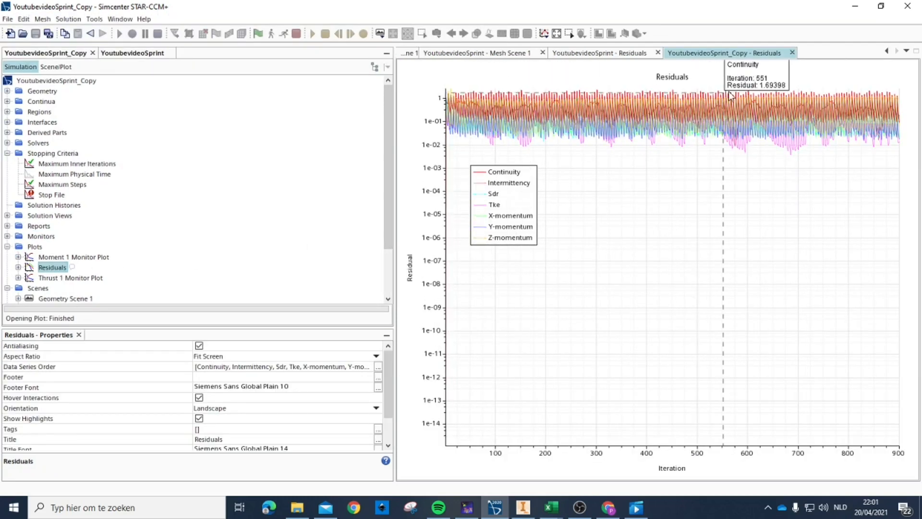
- Compare the residual curves of YoutubevideoSprint and YoutubevideoSprint_Copy by switching between their Residuals plots
click(610, 55)
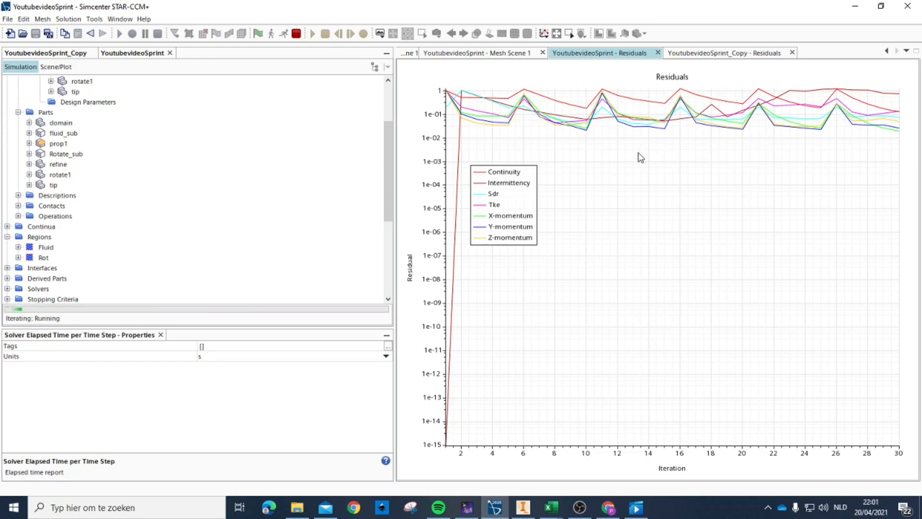
click(694, 53)
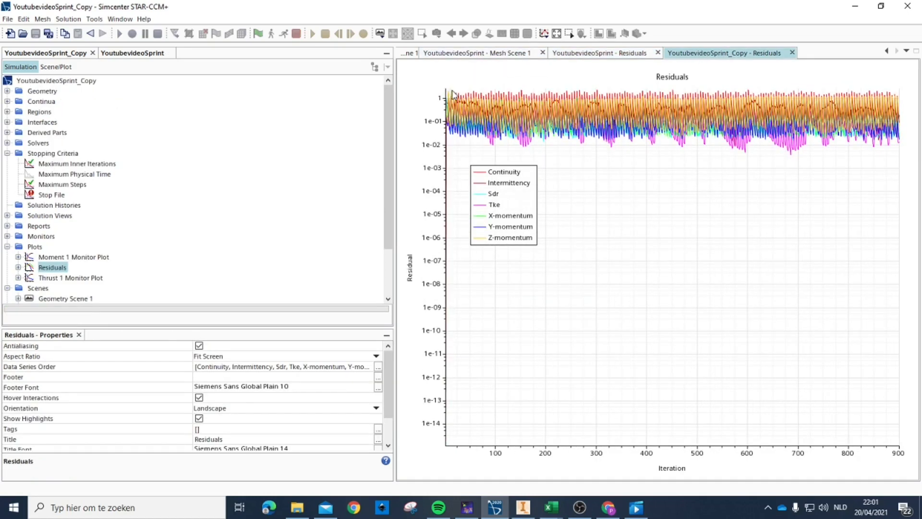
click(601, 179)
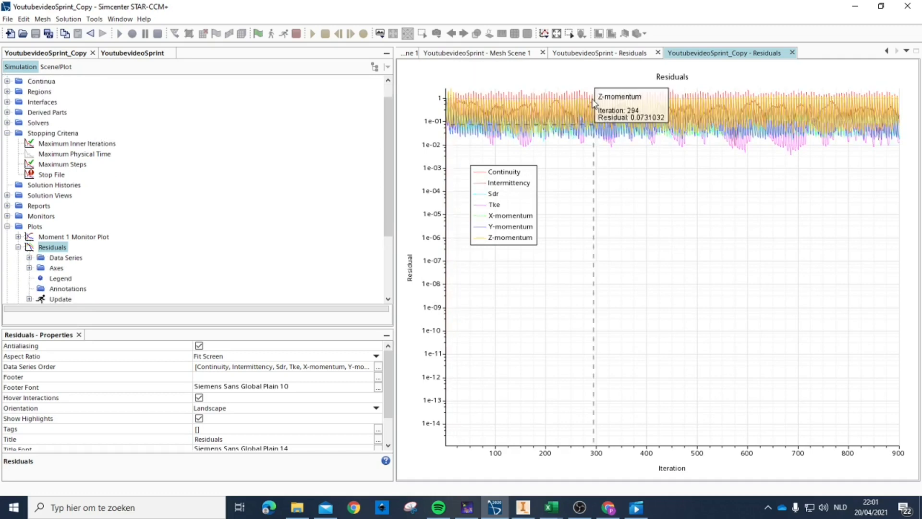
click(607, 53)
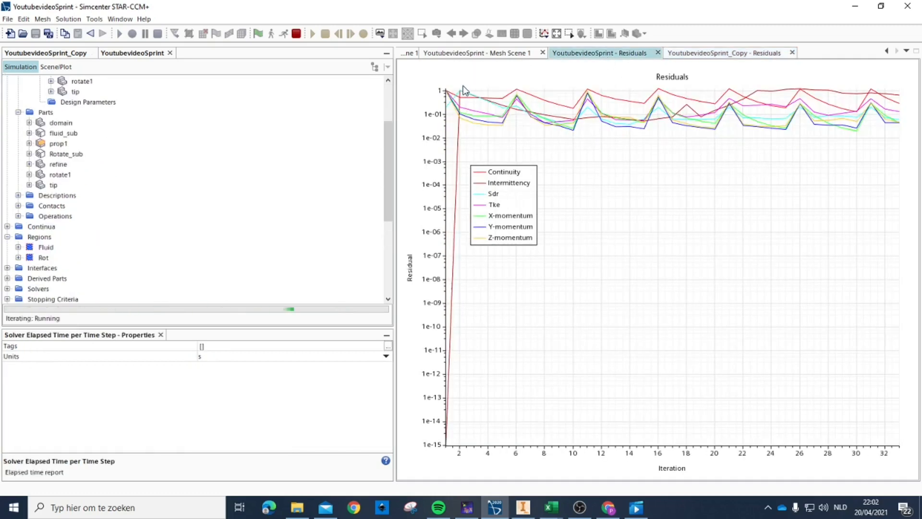
- Open the Moment 1 and Thrust 1 monitor plots of YoutubevideoSprint and examine how both curves develop
scroll(68, 232, down, 5)
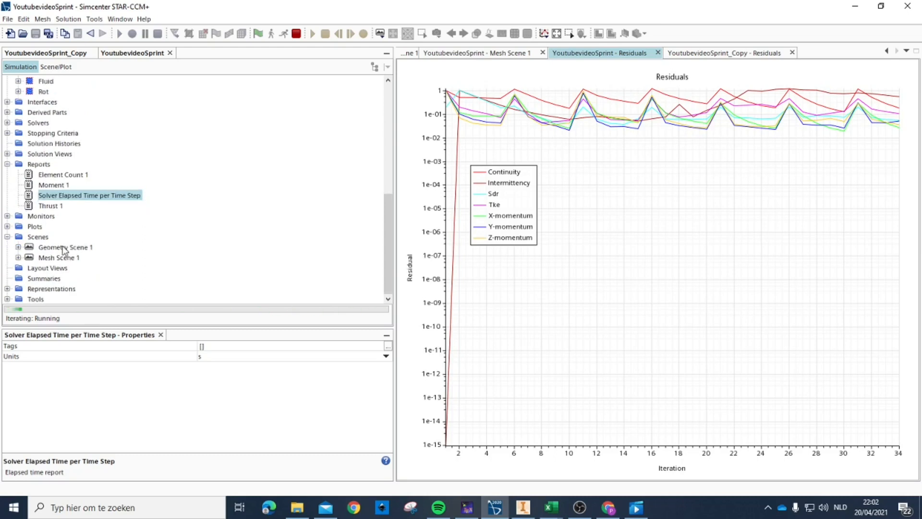
scroll(25, 159, up, 1)
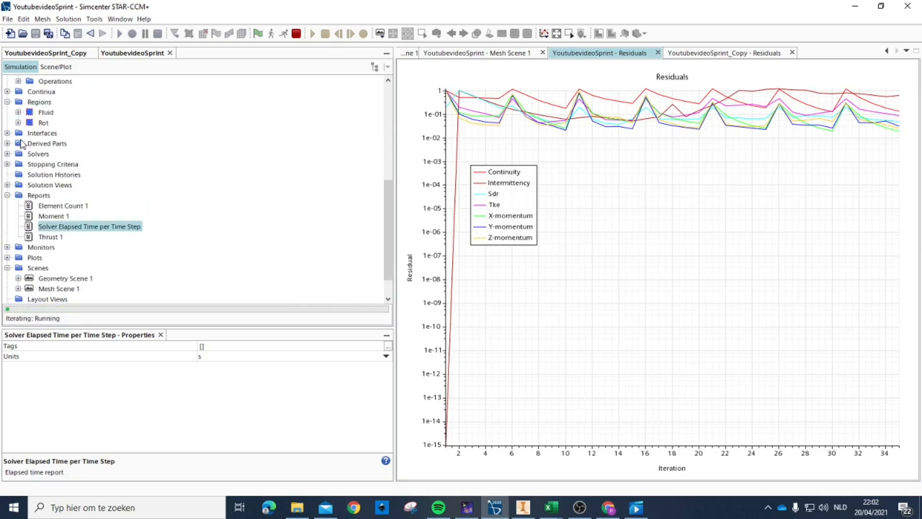
scroll(21, 144, down, 1)
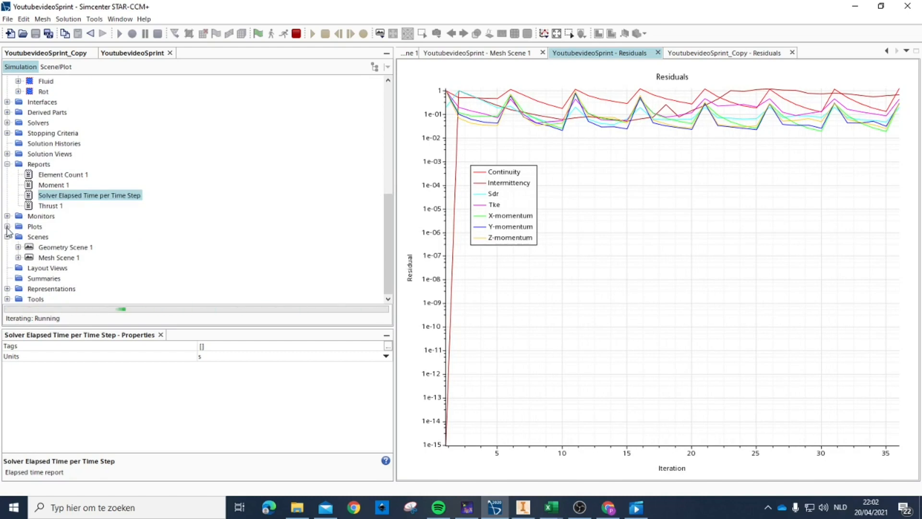
click(7, 227)
double_click(80, 236)
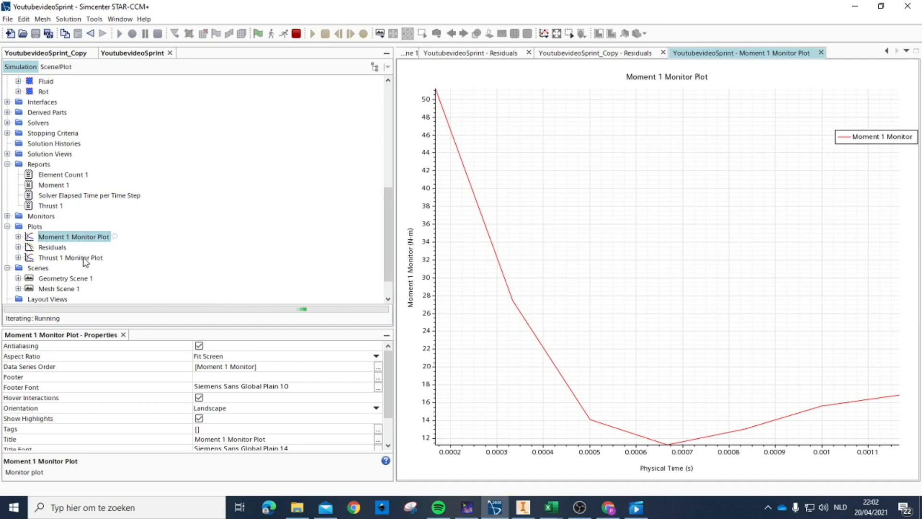
double_click(86, 258)
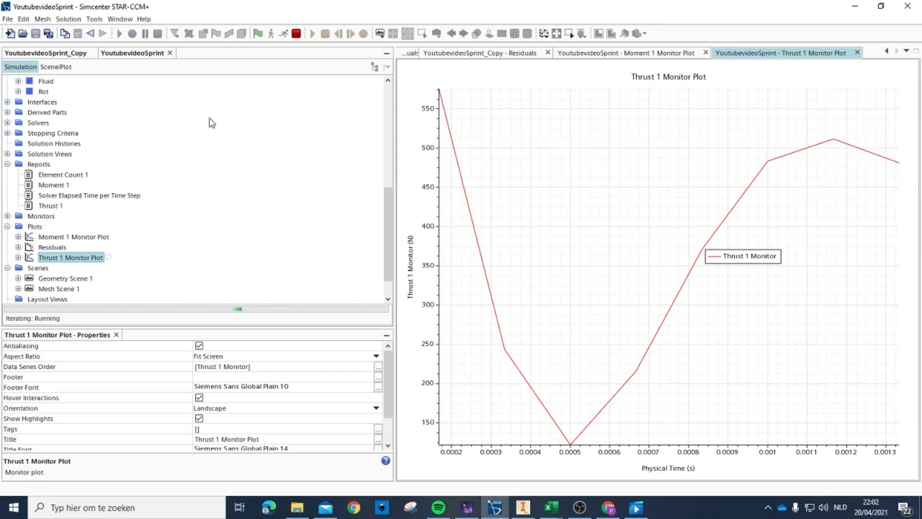
click(640, 53)
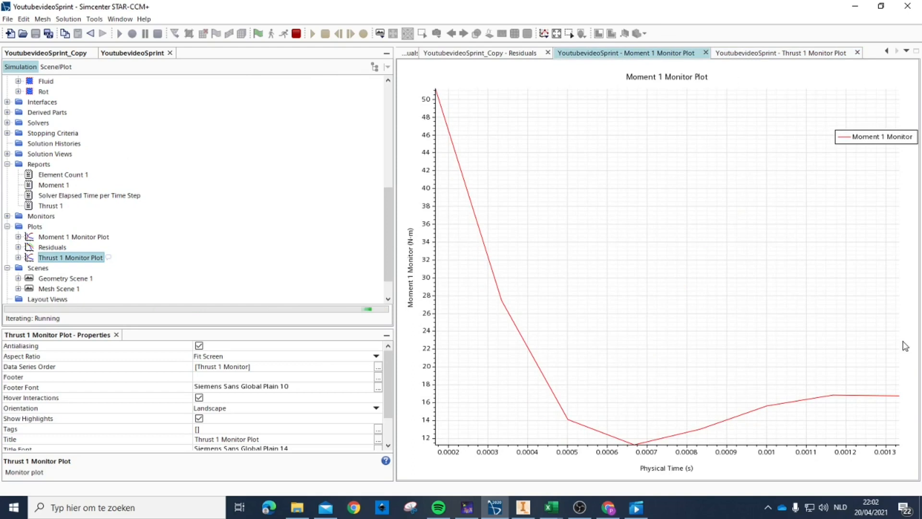
mouse_move(899, 397)
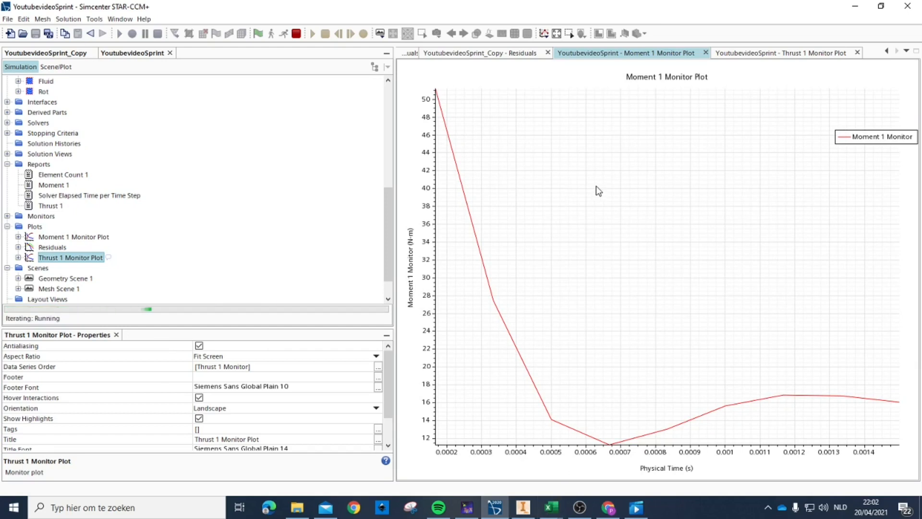
click(779, 53)
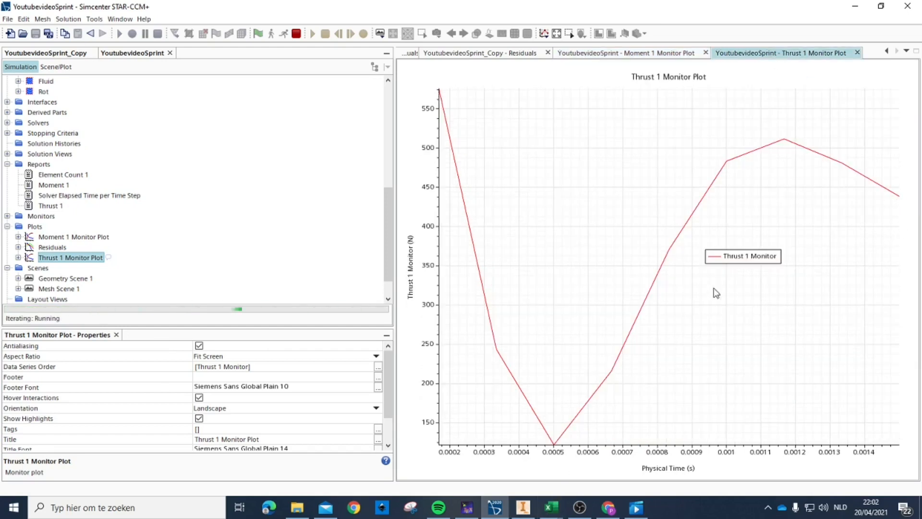
- Move the legend of the Thrust 1 monitor plot into the empty area left of the rising curve and collapse the Reports branch
drag(738, 255, 612, 186)
click(578, 247)
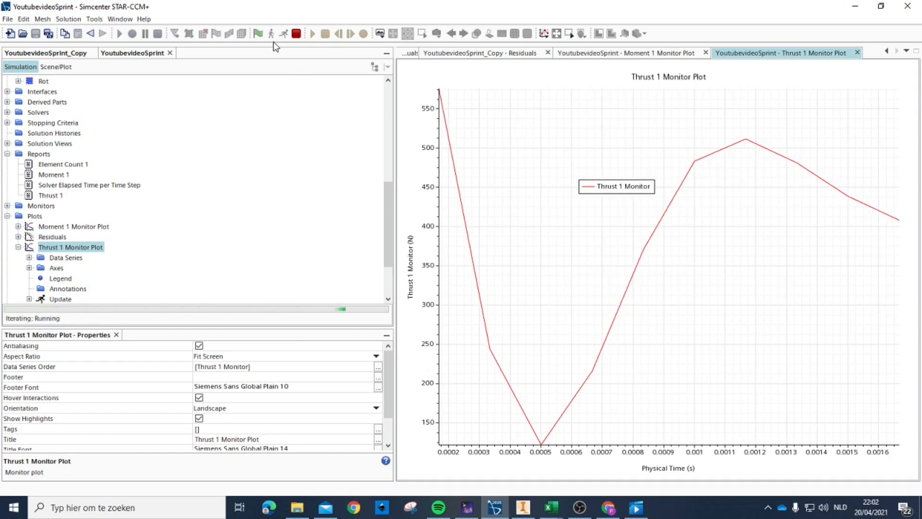
click(7, 153)
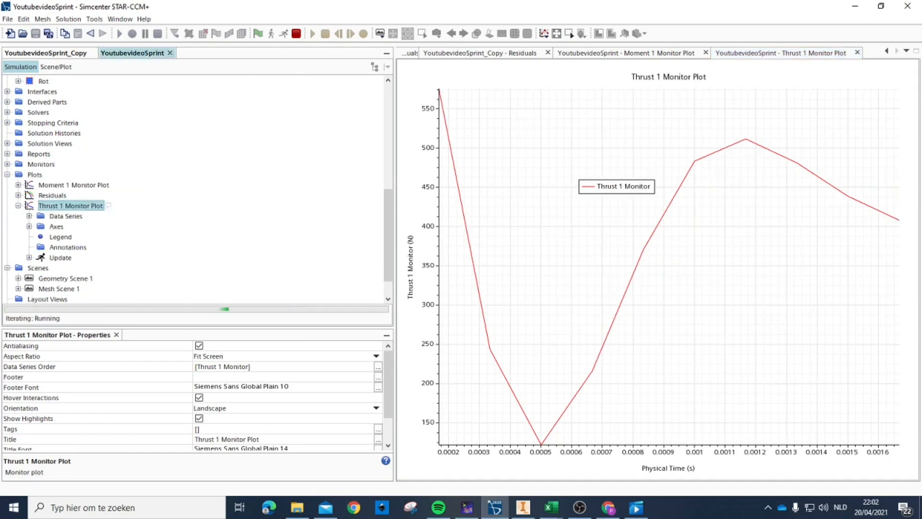